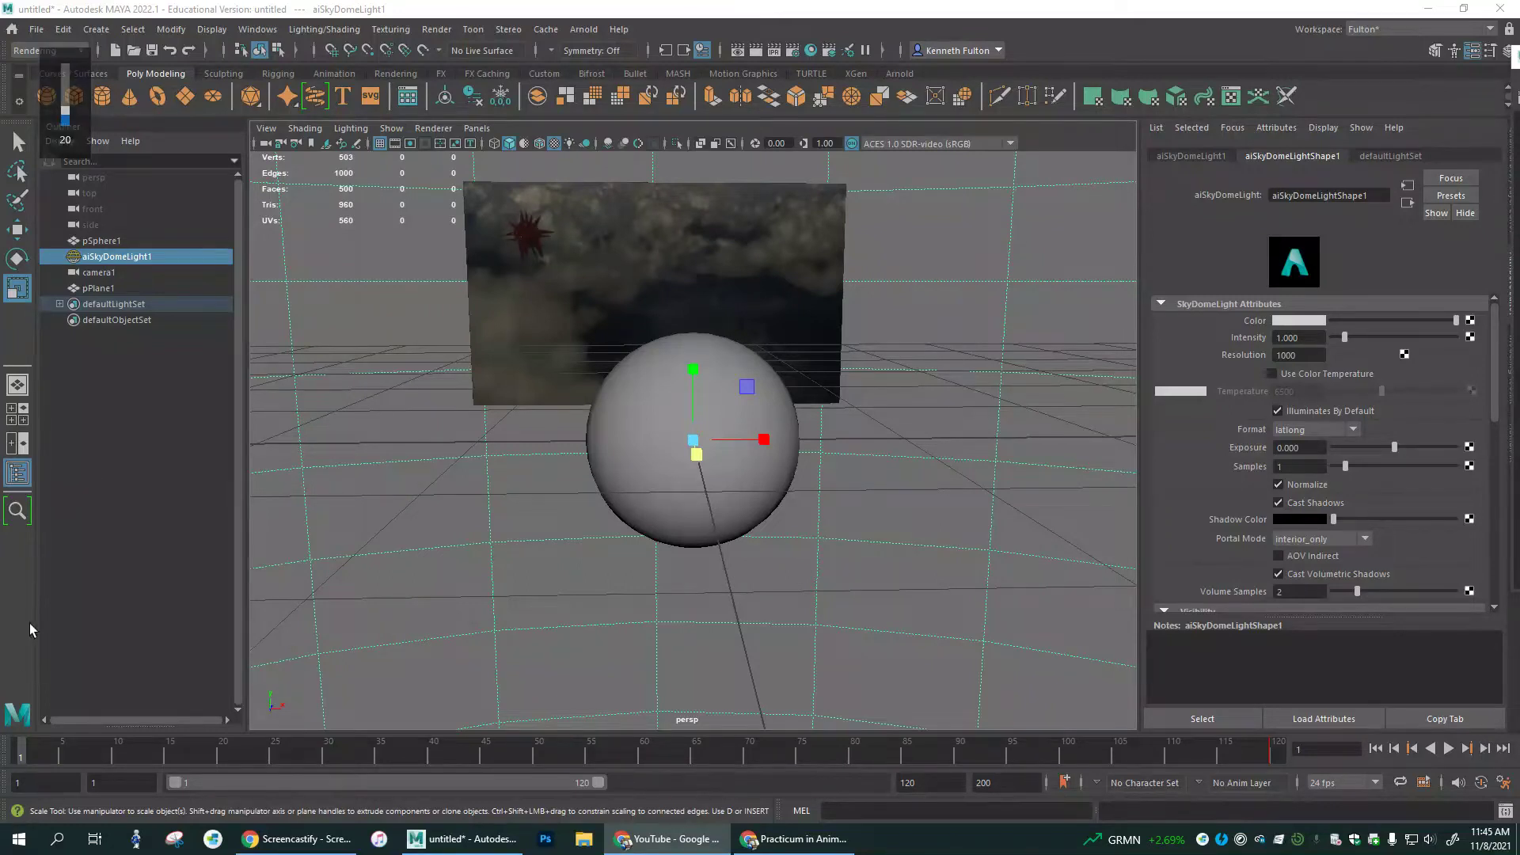
# Scrub and play the ball animation to review its motion across the frames
pyautogui.moveTo(19, 752); pyautogui.dragTo(221, 747)
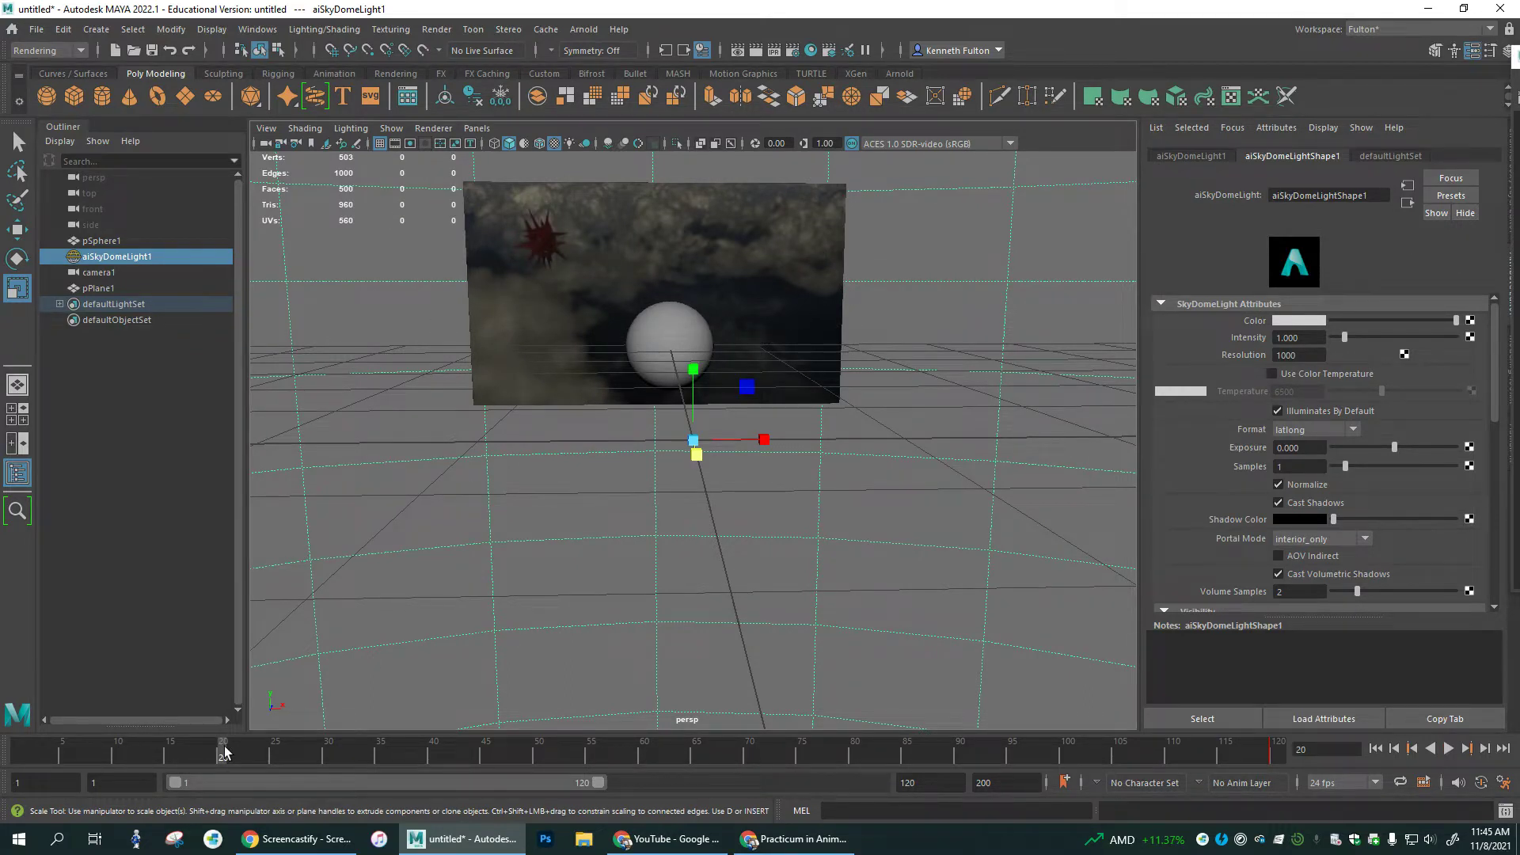
pyautogui.hotkey('alt', 'v')
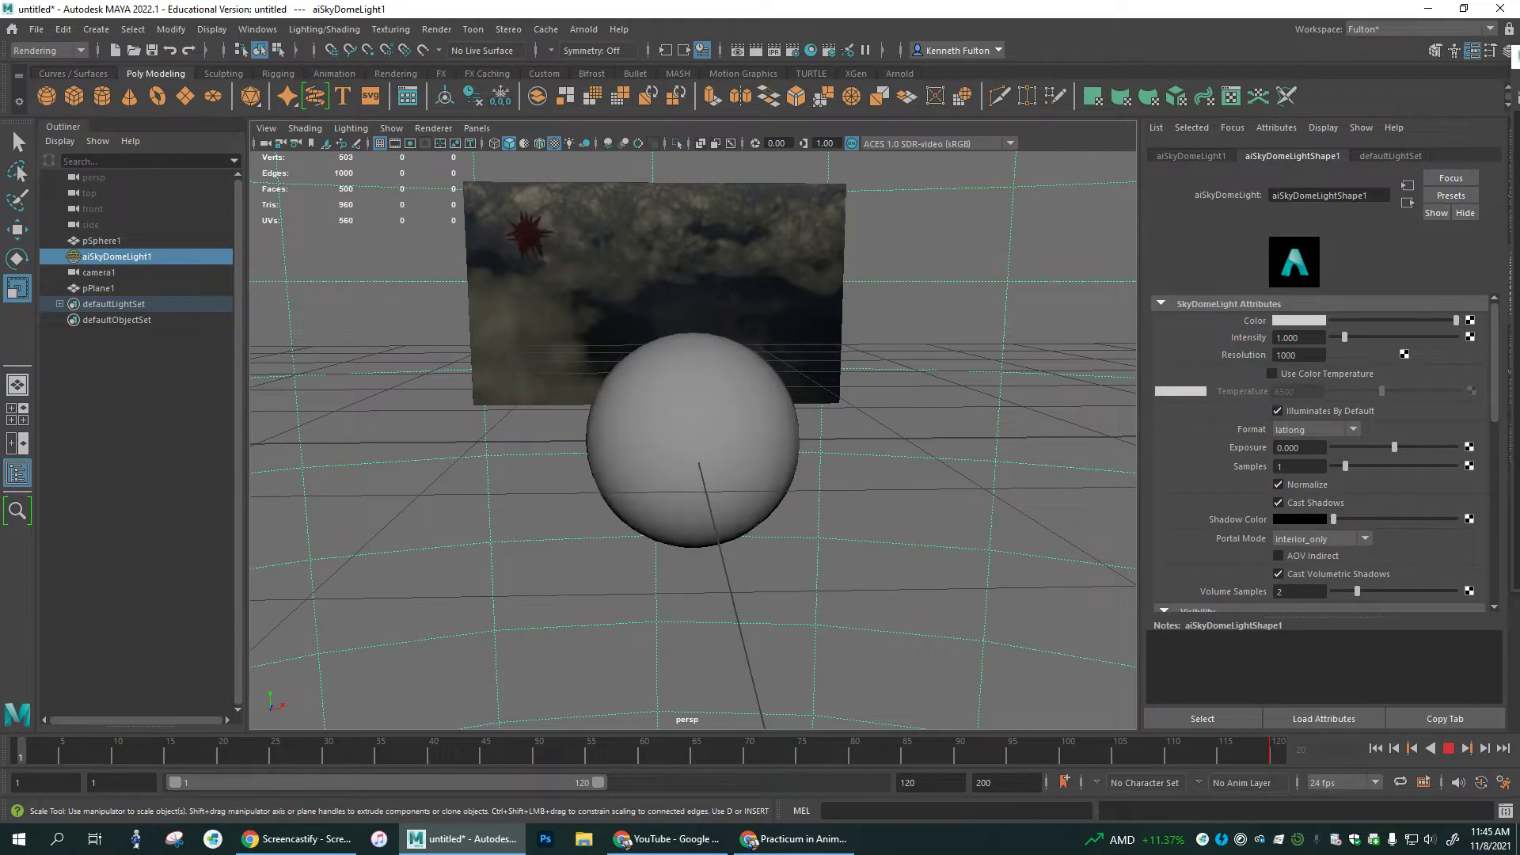
pyautogui.moveTo(20, 758); pyautogui.dragTo(373, 755)
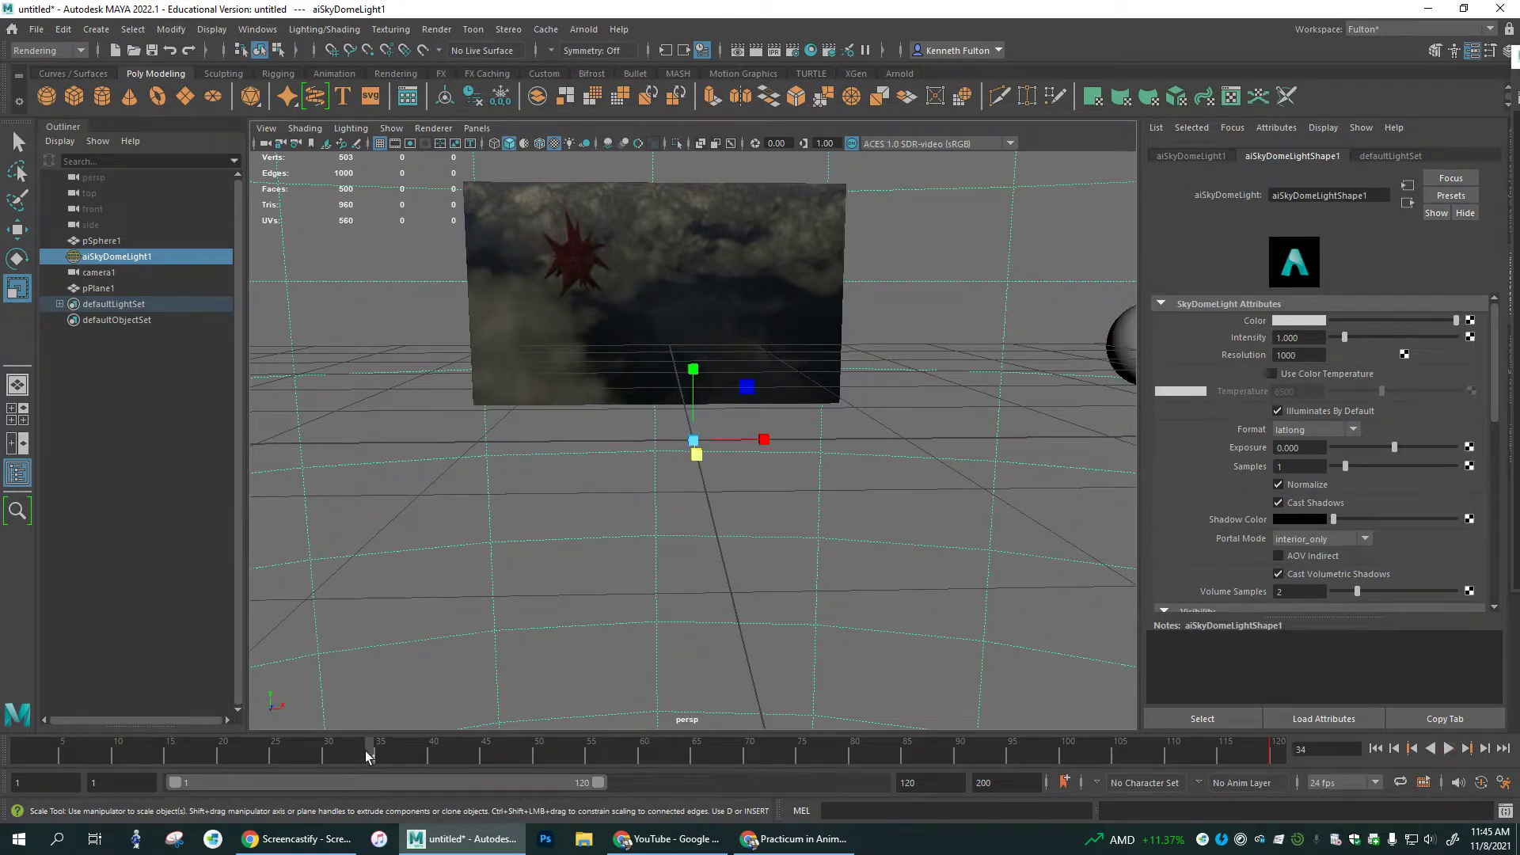
pyautogui.hotkey('alt', 'v')
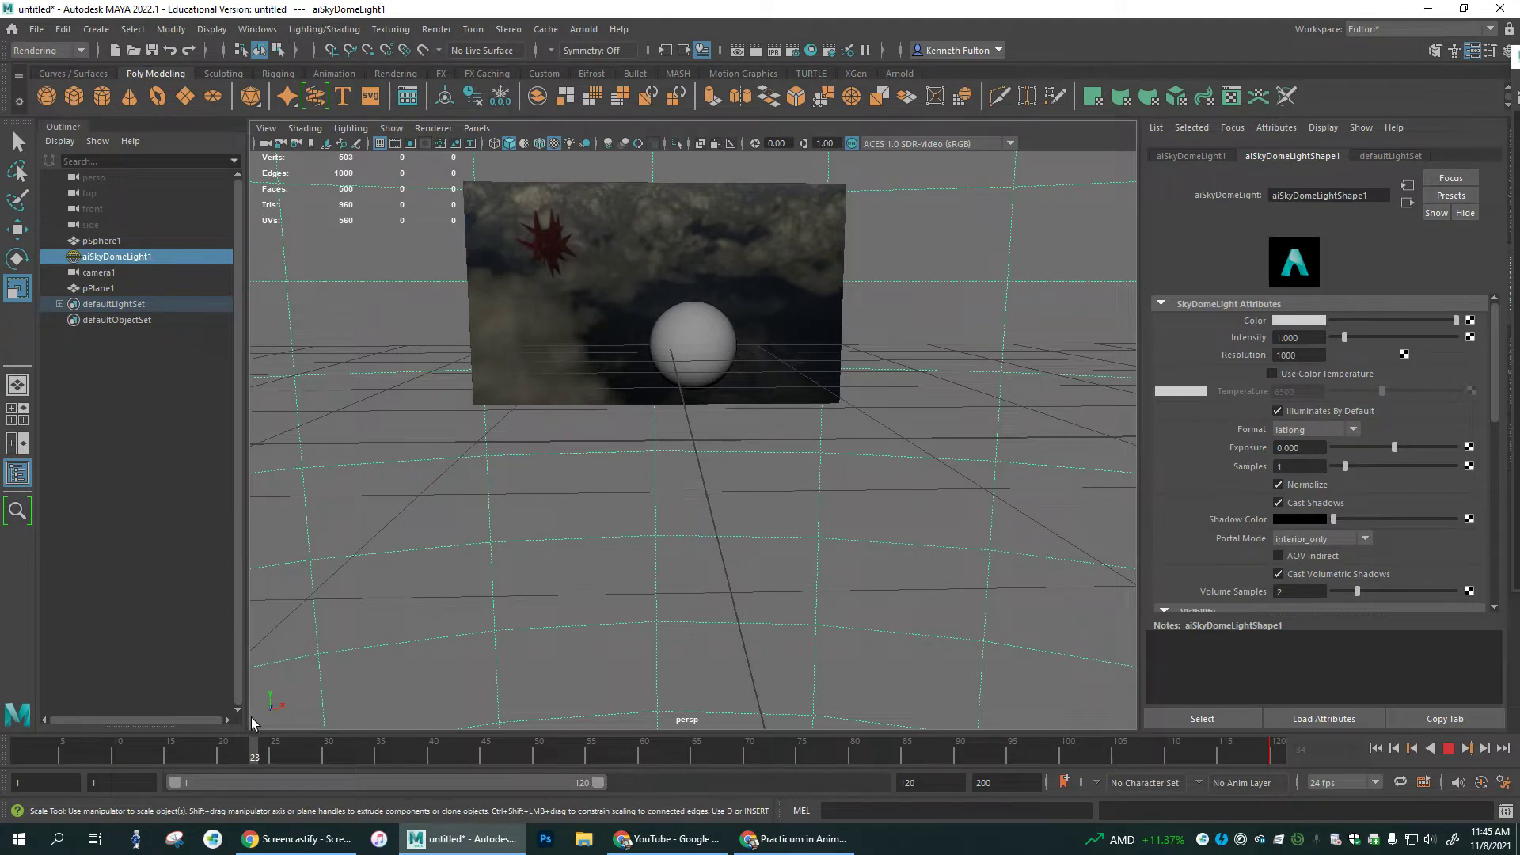
pyautogui.moveTo(253, 748)
pyautogui.mouseDown()
pyautogui.moveTo(127, 750)
pyautogui.moveTo(281, 756)
pyautogui.moveTo(126, 749)
pyautogui.moveTo(264, 755)
pyautogui.mouseUp()
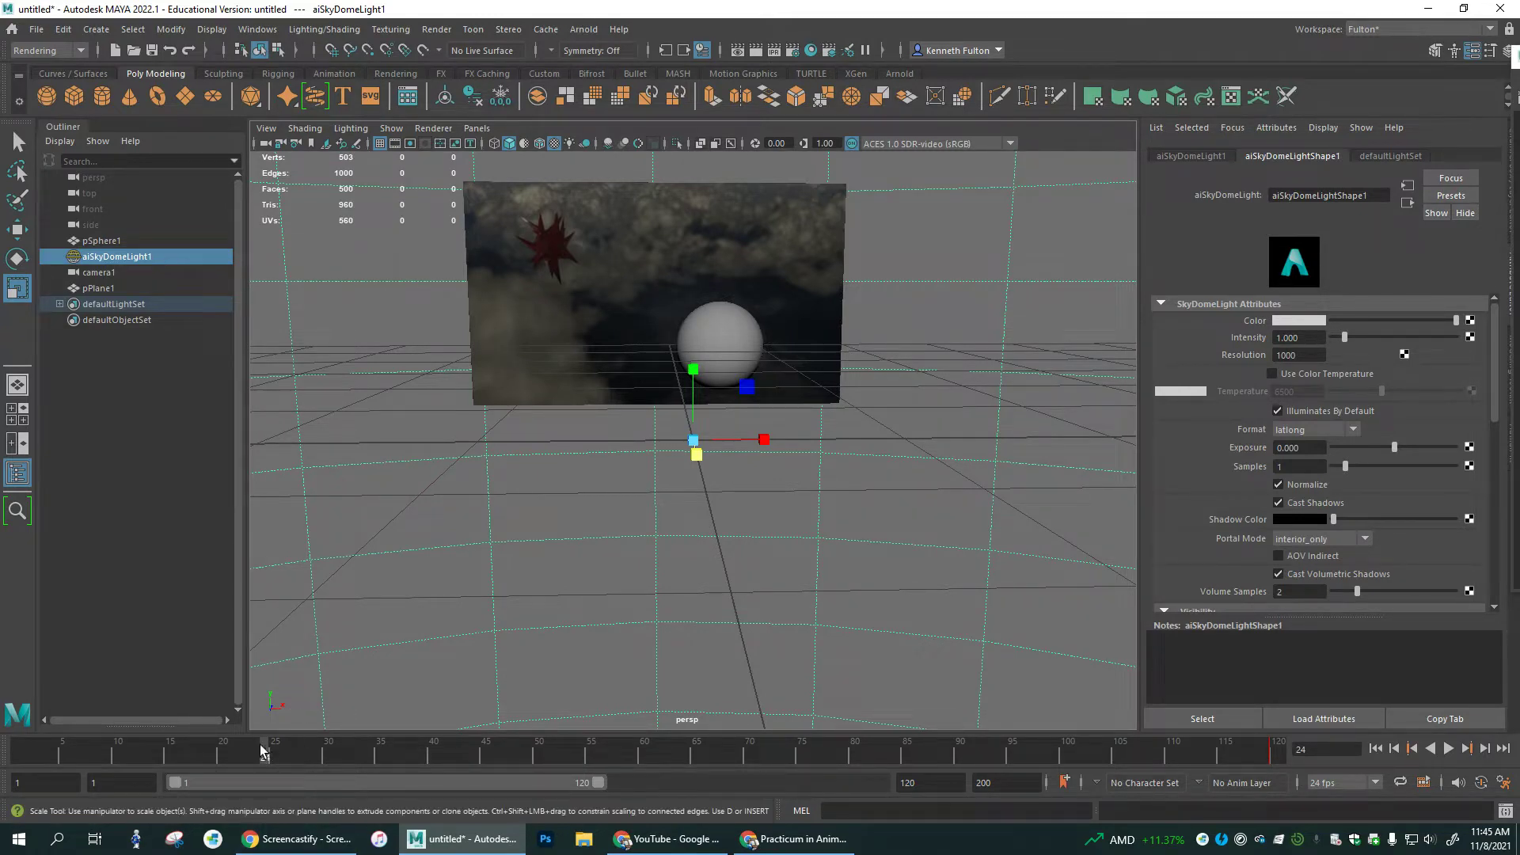
pyautogui.moveTo(263, 755); pyautogui.dragTo(52, 776)
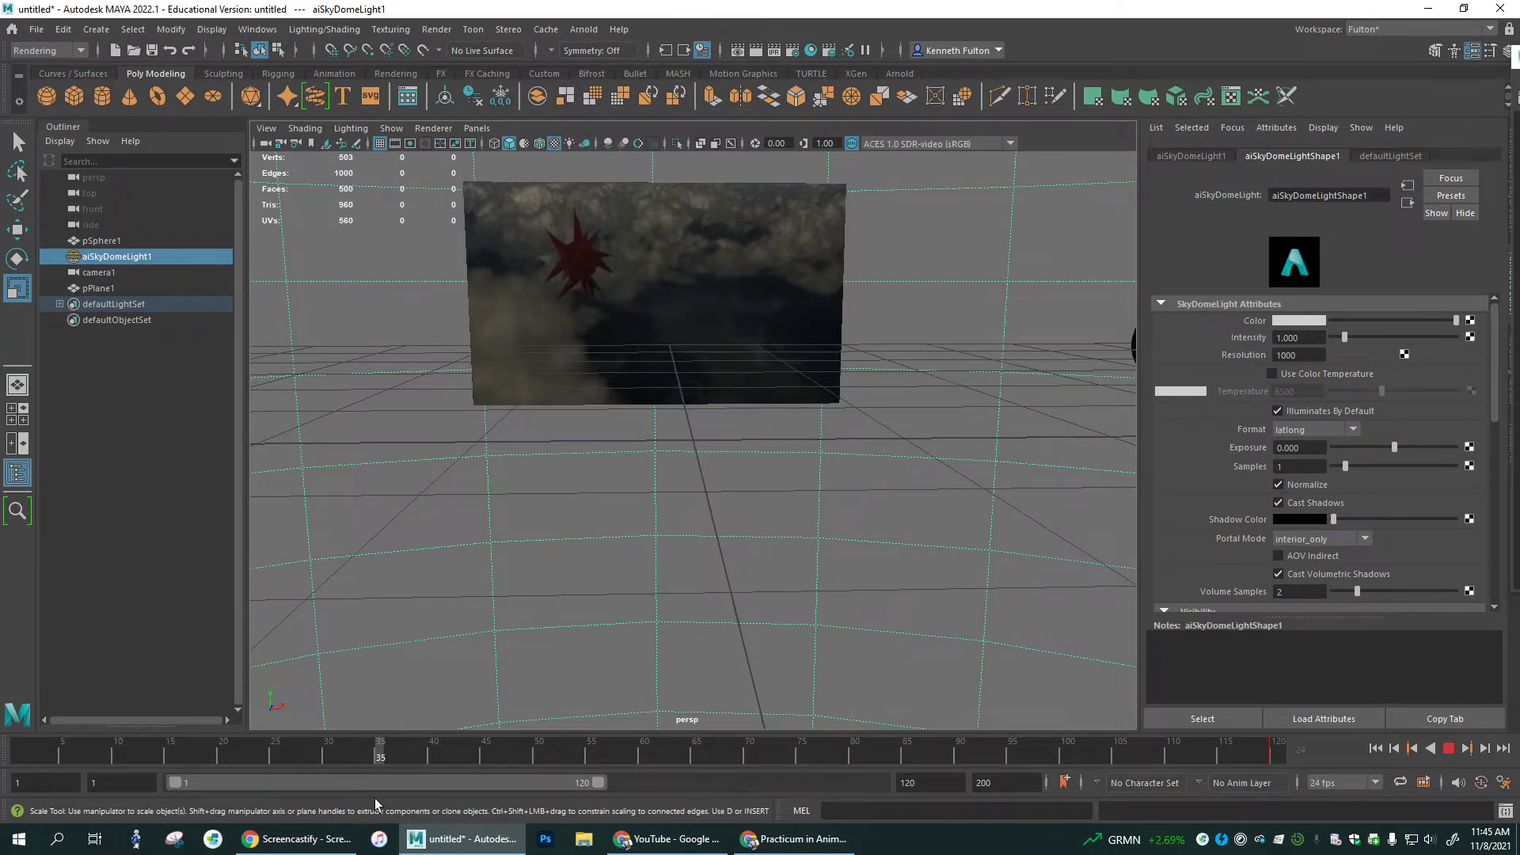
pyautogui.press('Escape')
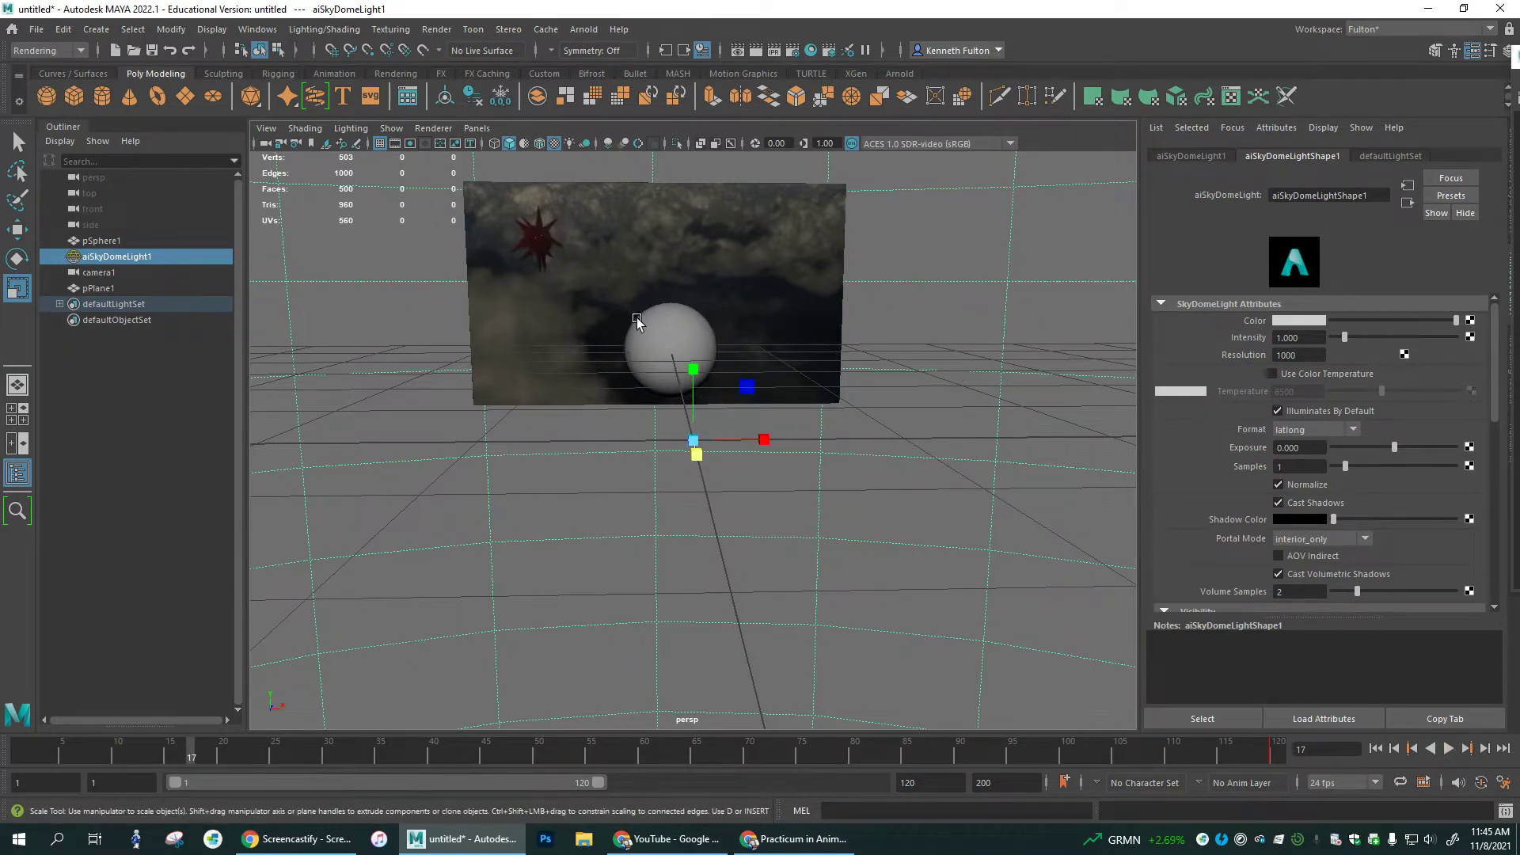
pyautogui.moveTo(192, 744); pyautogui.dragTo(270, 756)
# Orbit around the scene and select the textured backdrop plane pPlane1
pyautogui.keyDown('alt'); pyautogui.moveTo(546, 621); pyautogui.dragTo(909, 333); pyautogui.keyUp('alt')
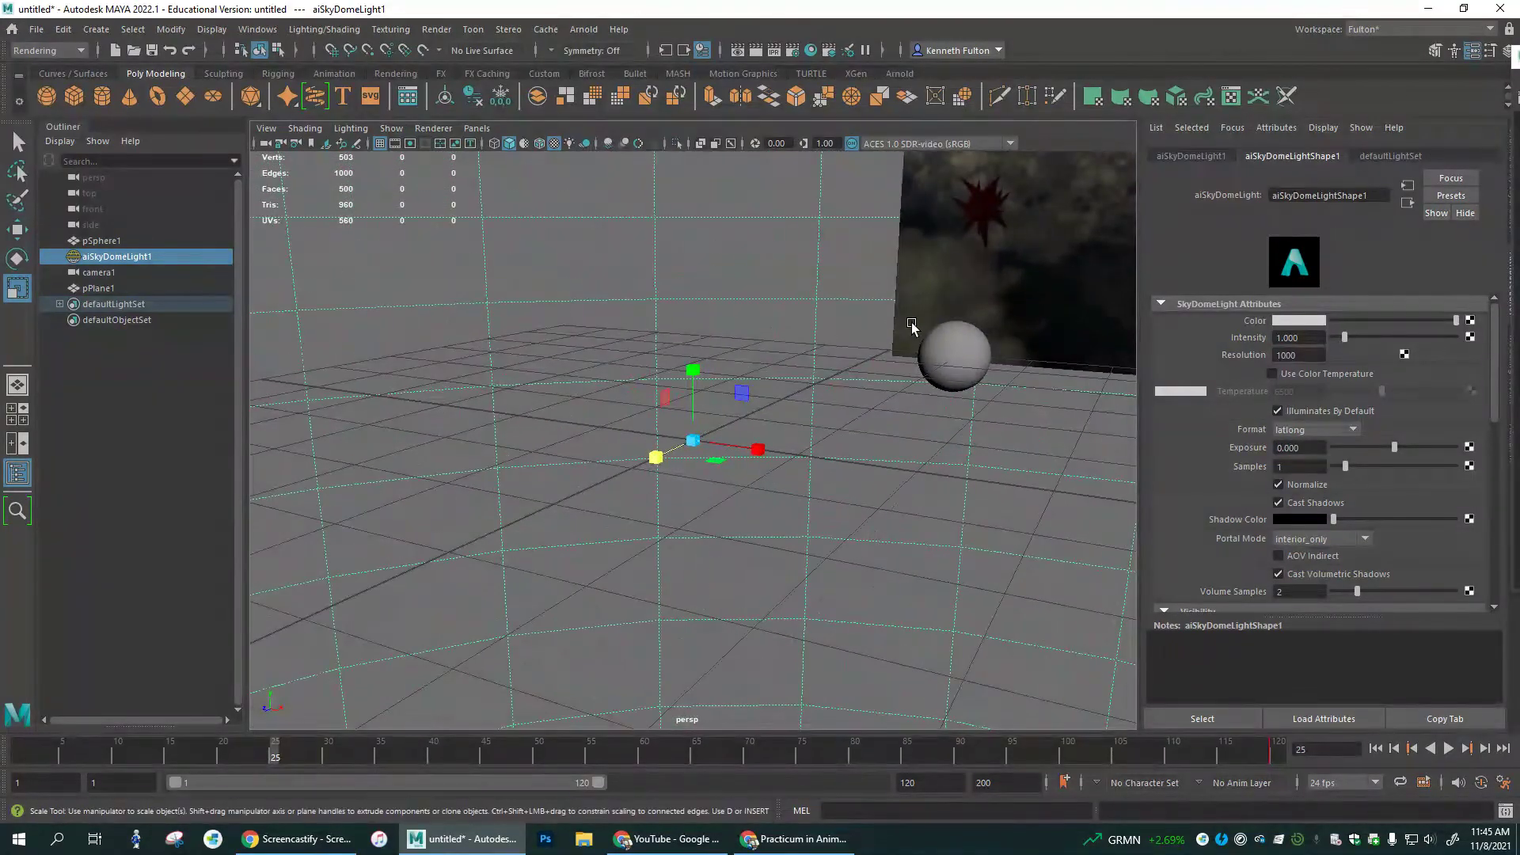
pyautogui.keyDown('alt'); pyautogui.moveTo(909, 333); pyautogui.dragTo(546, 469, button='right'); pyautogui.keyUp('alt')
pyautogui.keyDown('alt'); pyautogui.moveTo(546, 470); pyautogui.dragTo(981, 348); pyautogui.keyUp('alt')
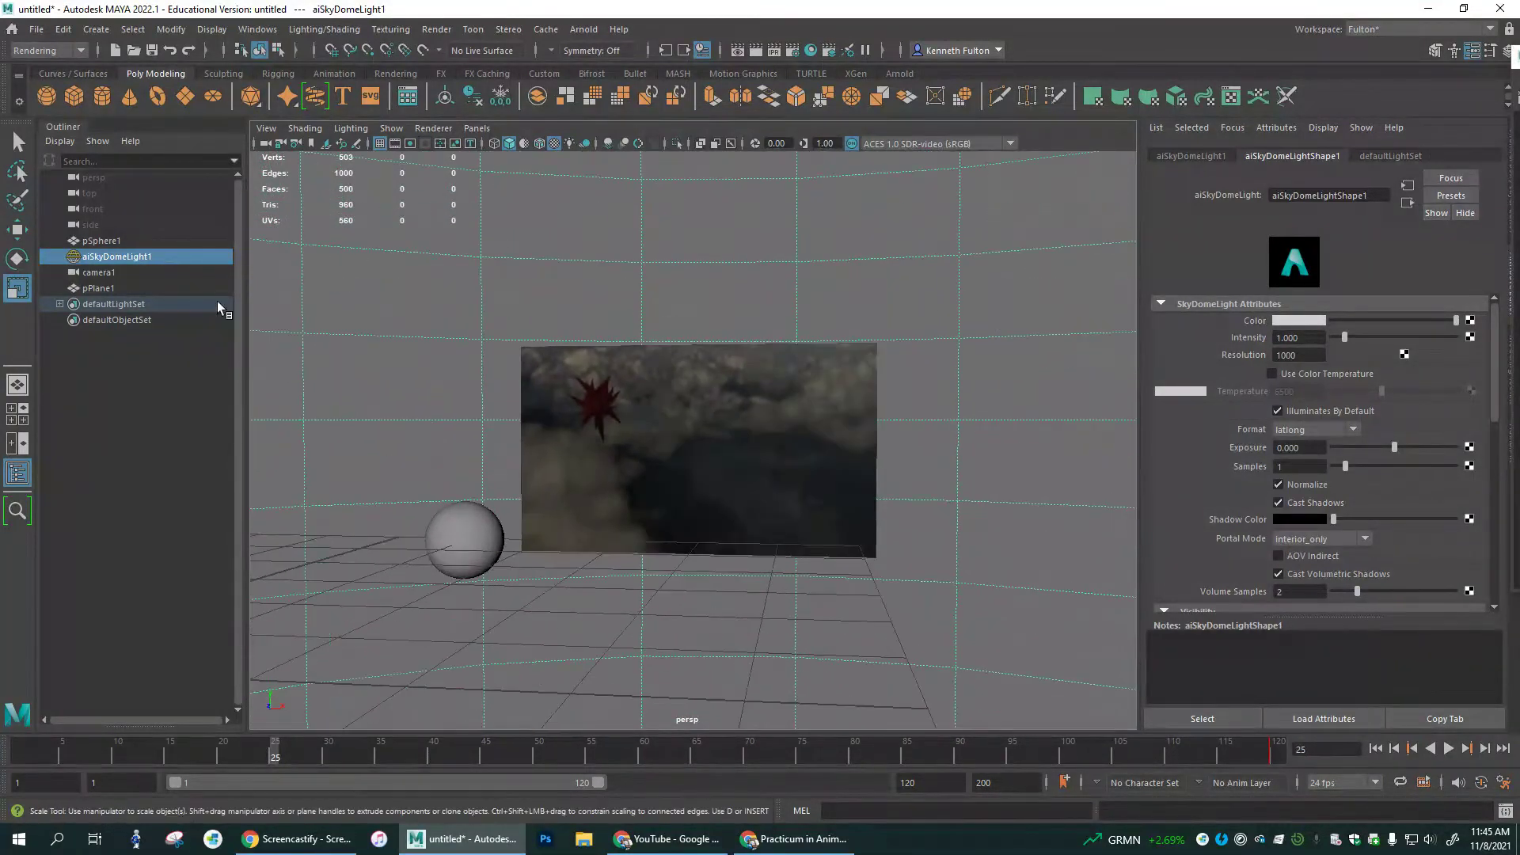
pyautogui.click(107, 288)
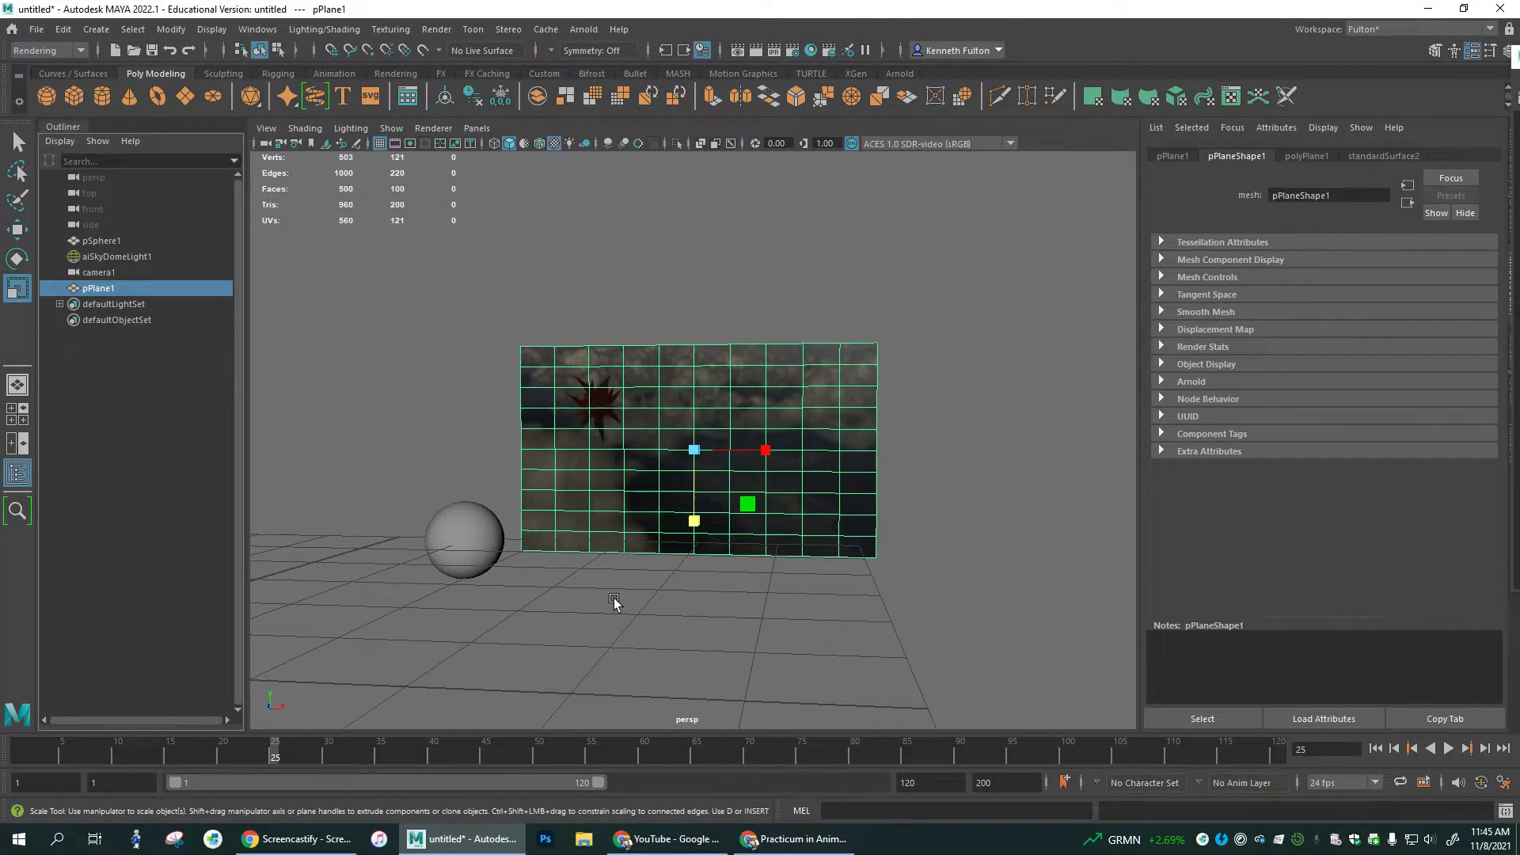
pyautogui.press('[')
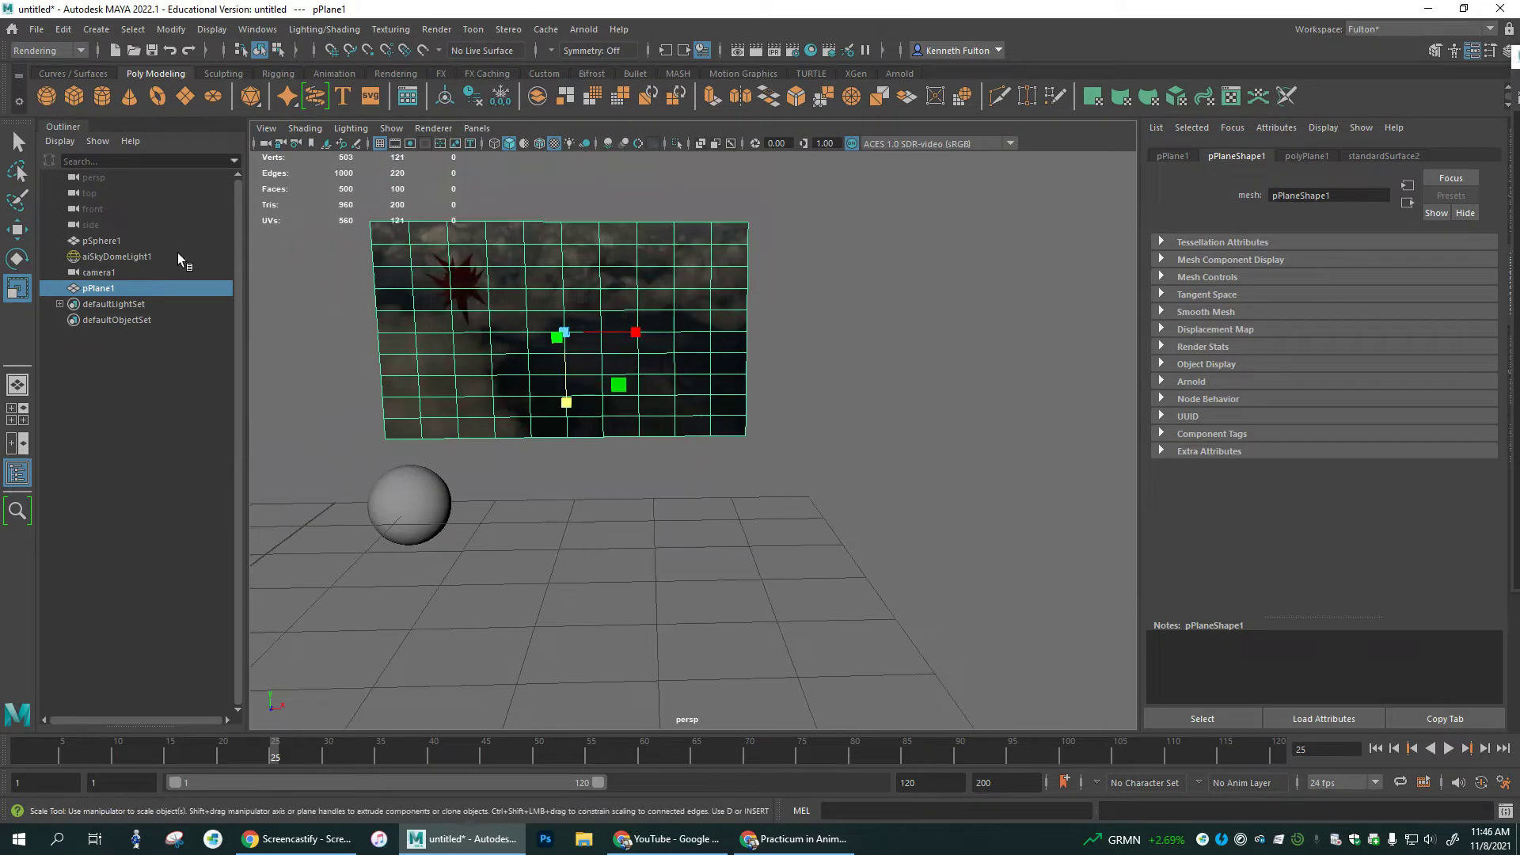
pyautogui.click(178, 257)
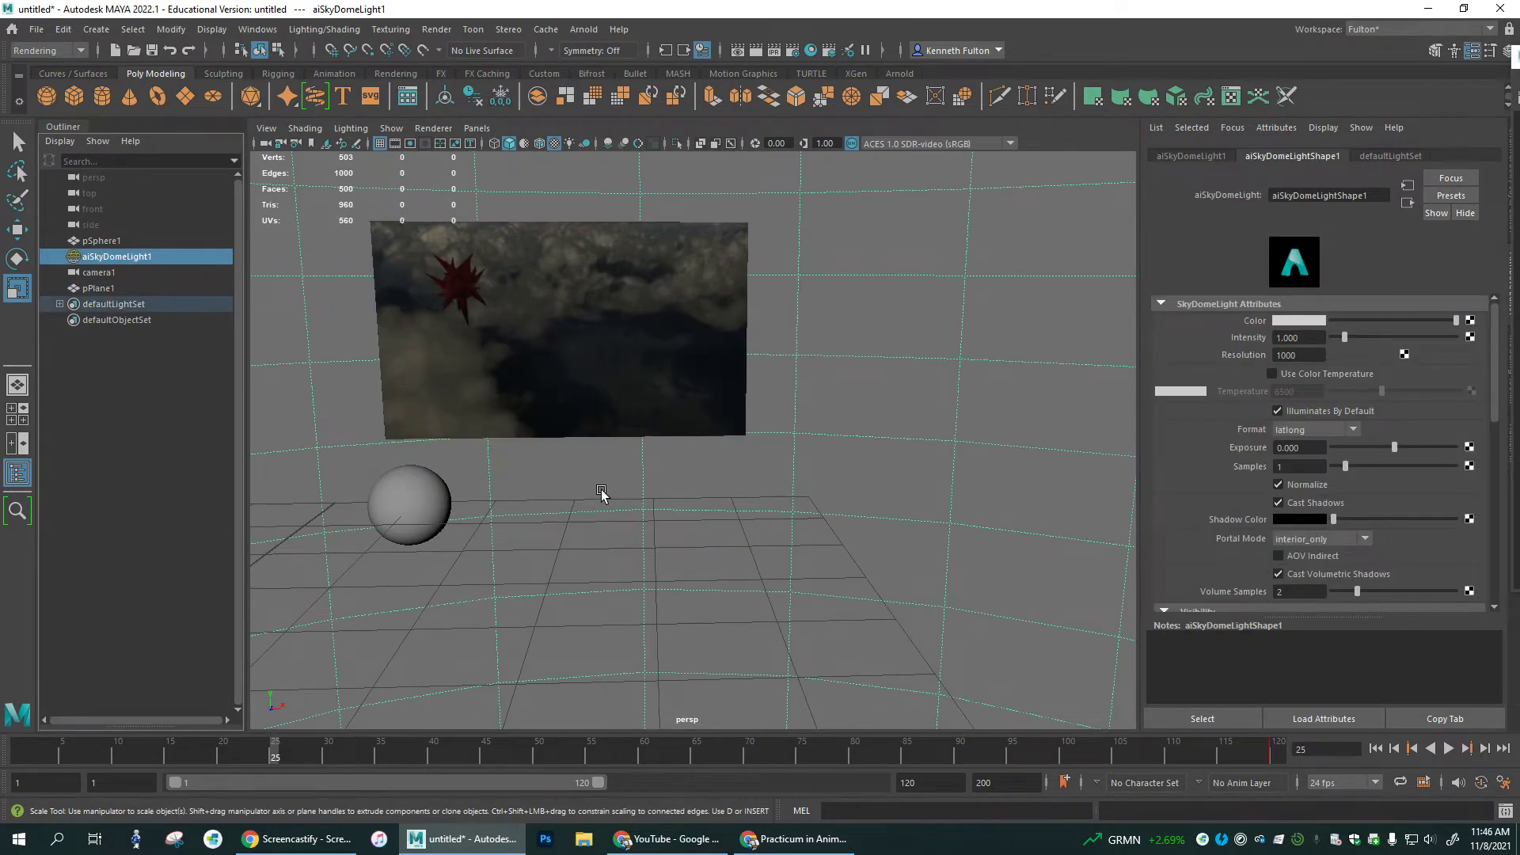
pyautogui.moveTo(610, 532)
pyautogui.keyDown('alt'); pyautogui.mouseDown(button='right')
pyautogui.moveTo(638, 526)
pyautogui.moveTo(618, 524)
pyautogui.mouseUp(button='right'); pyautogui.keyUp('alt')
pyautogui.keyDown('alt'); pyautogui.moveTo(618, 524); pyautogui.dragTo(533, 353); pyautogui.keyUp('alt')
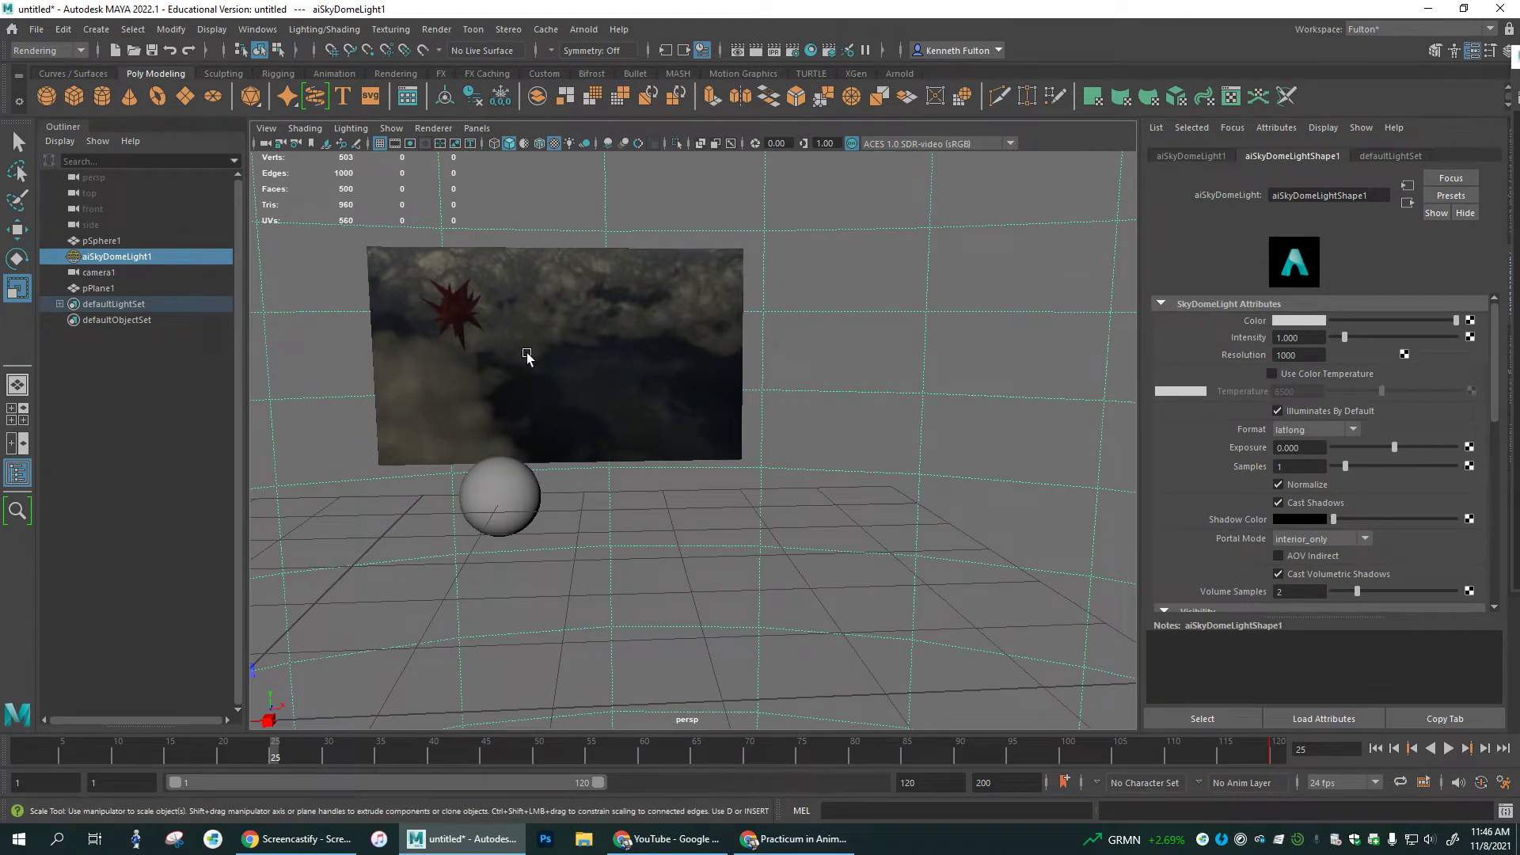
pyautogui.click(526, 353)
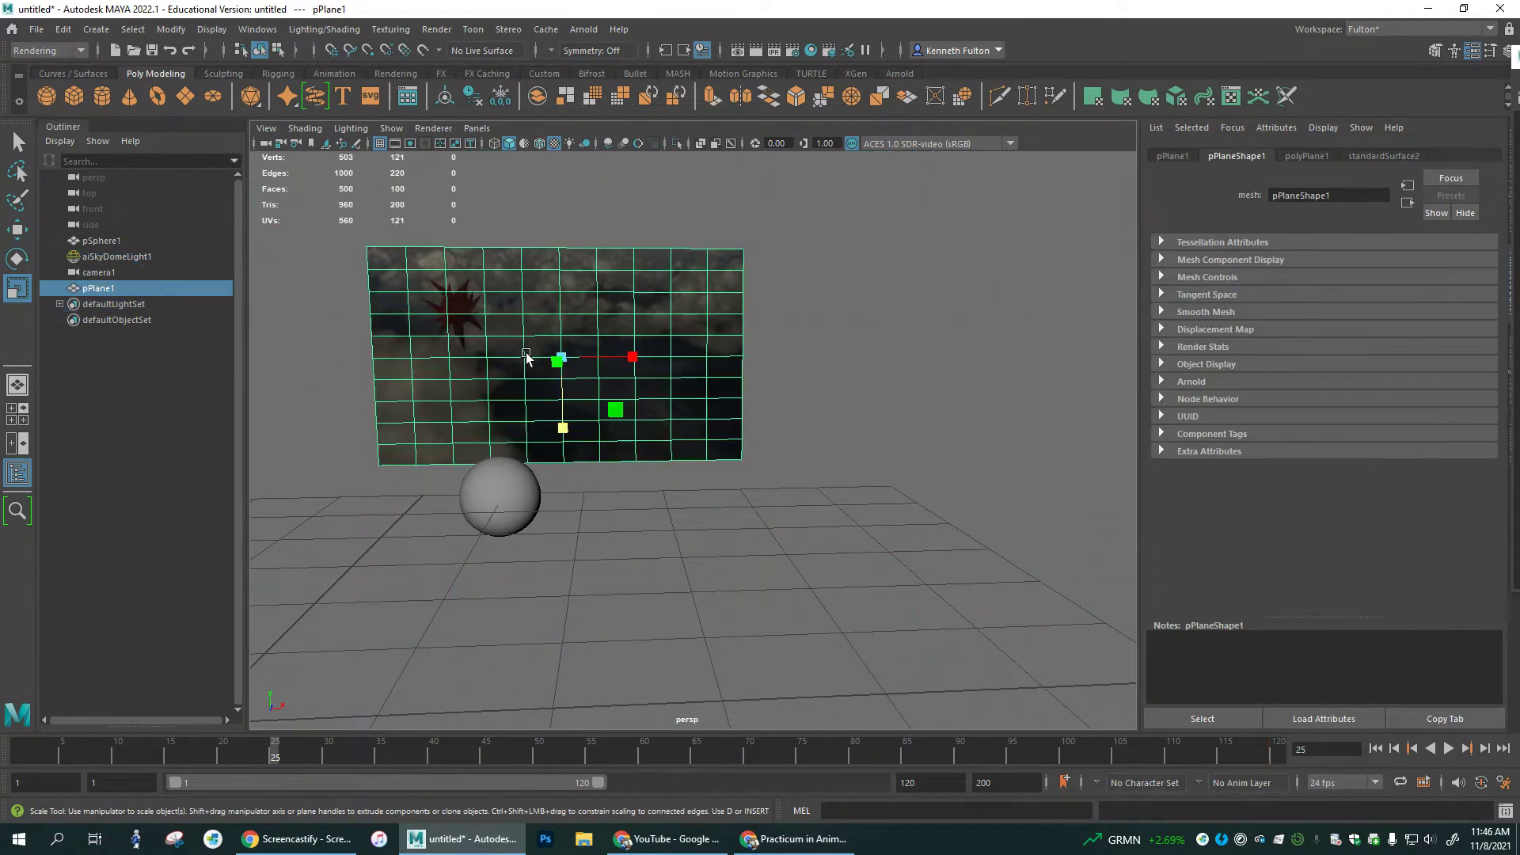
# Delete the old backdrop plane pPlane1 and play the ball animation once more
pyautogui.press('Delete')
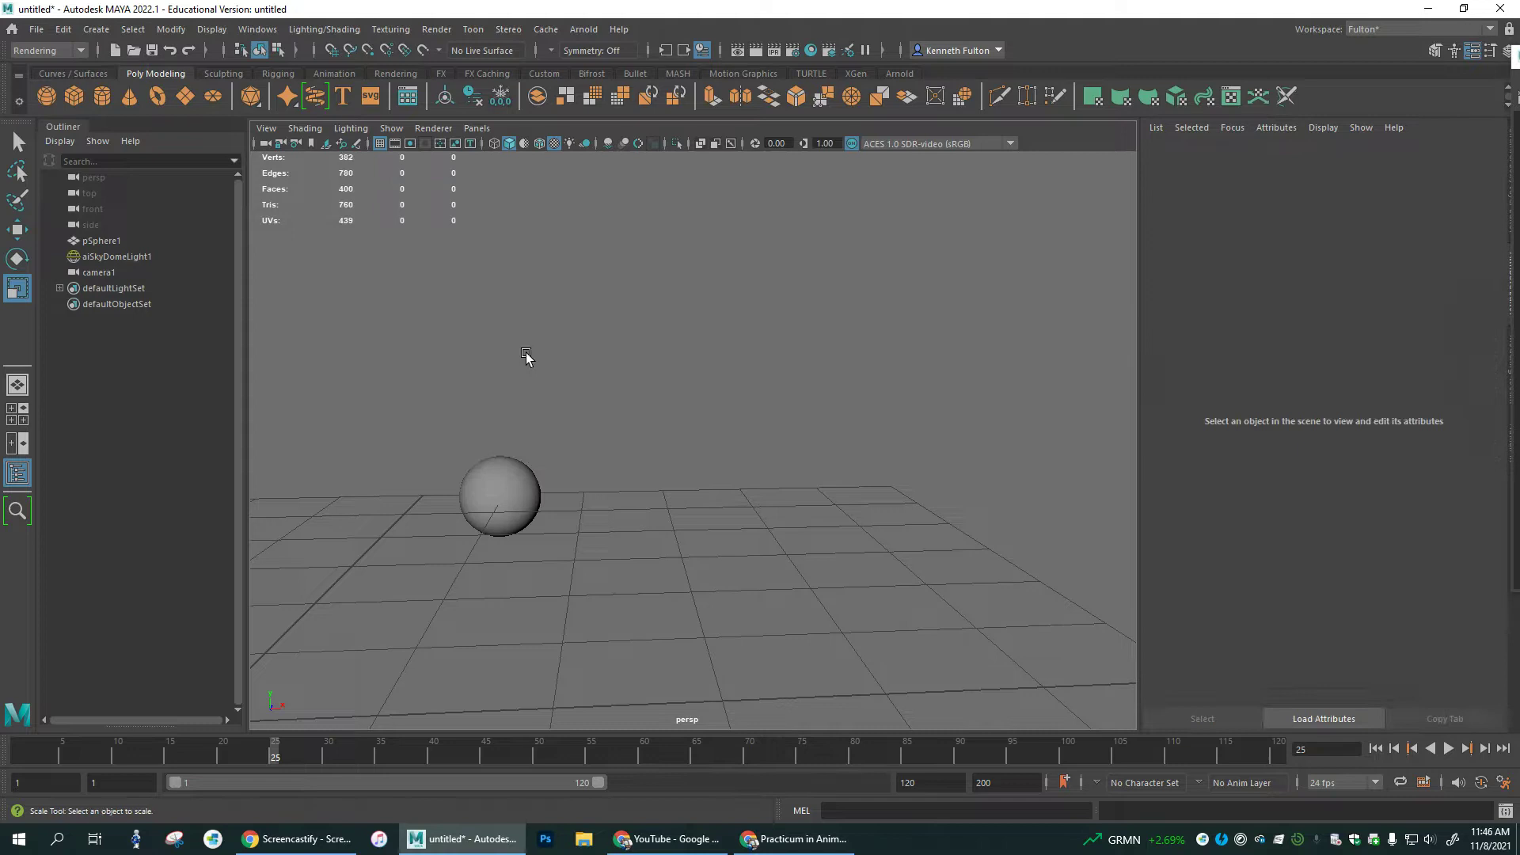
pyautogui.scroll(-3, 626, 368)
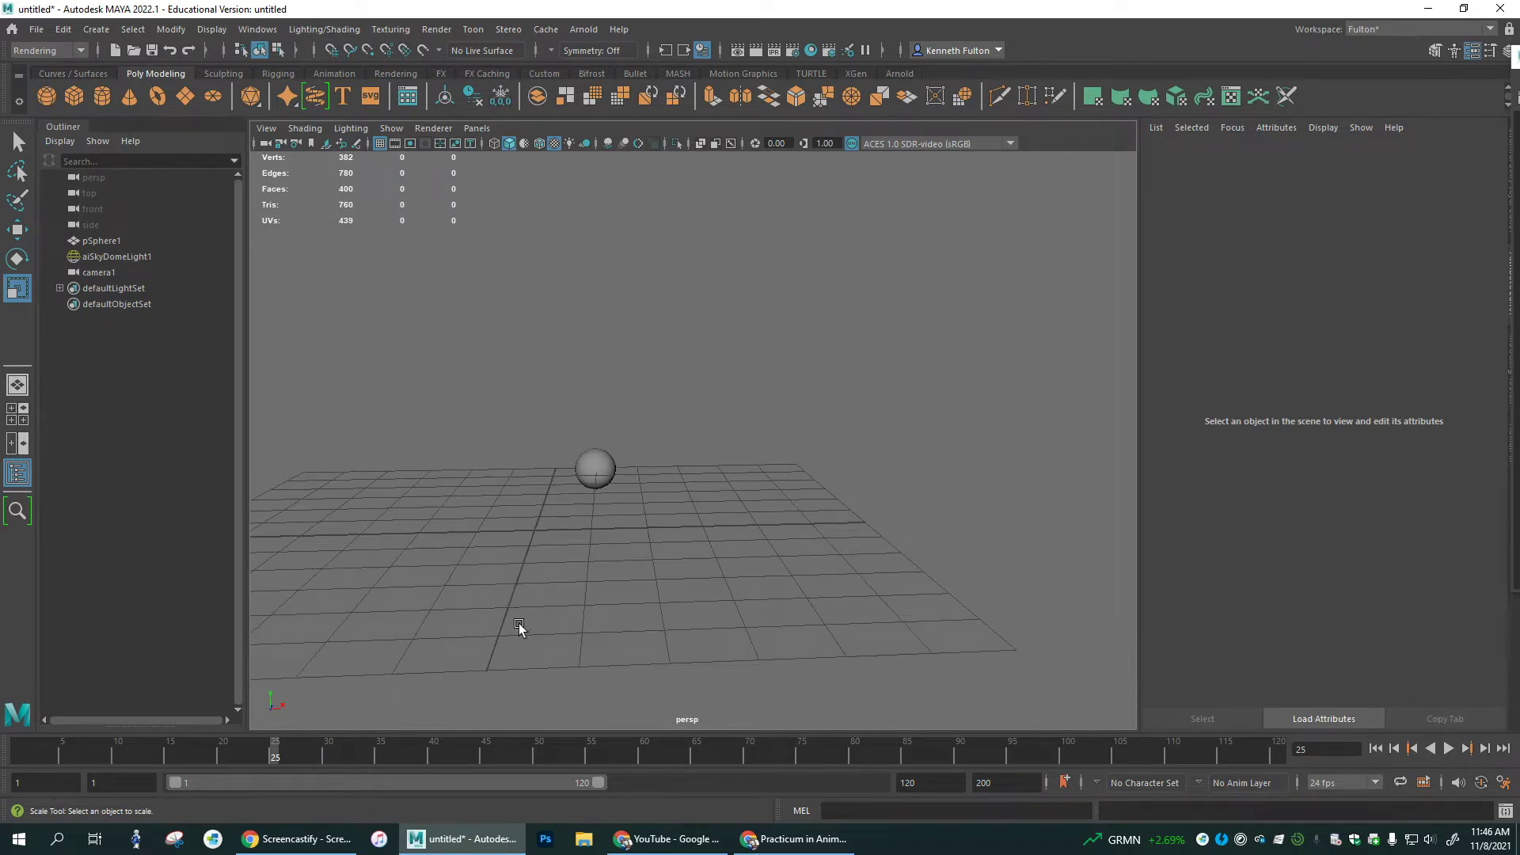
pyautogui.hotkey('alt', 'v')
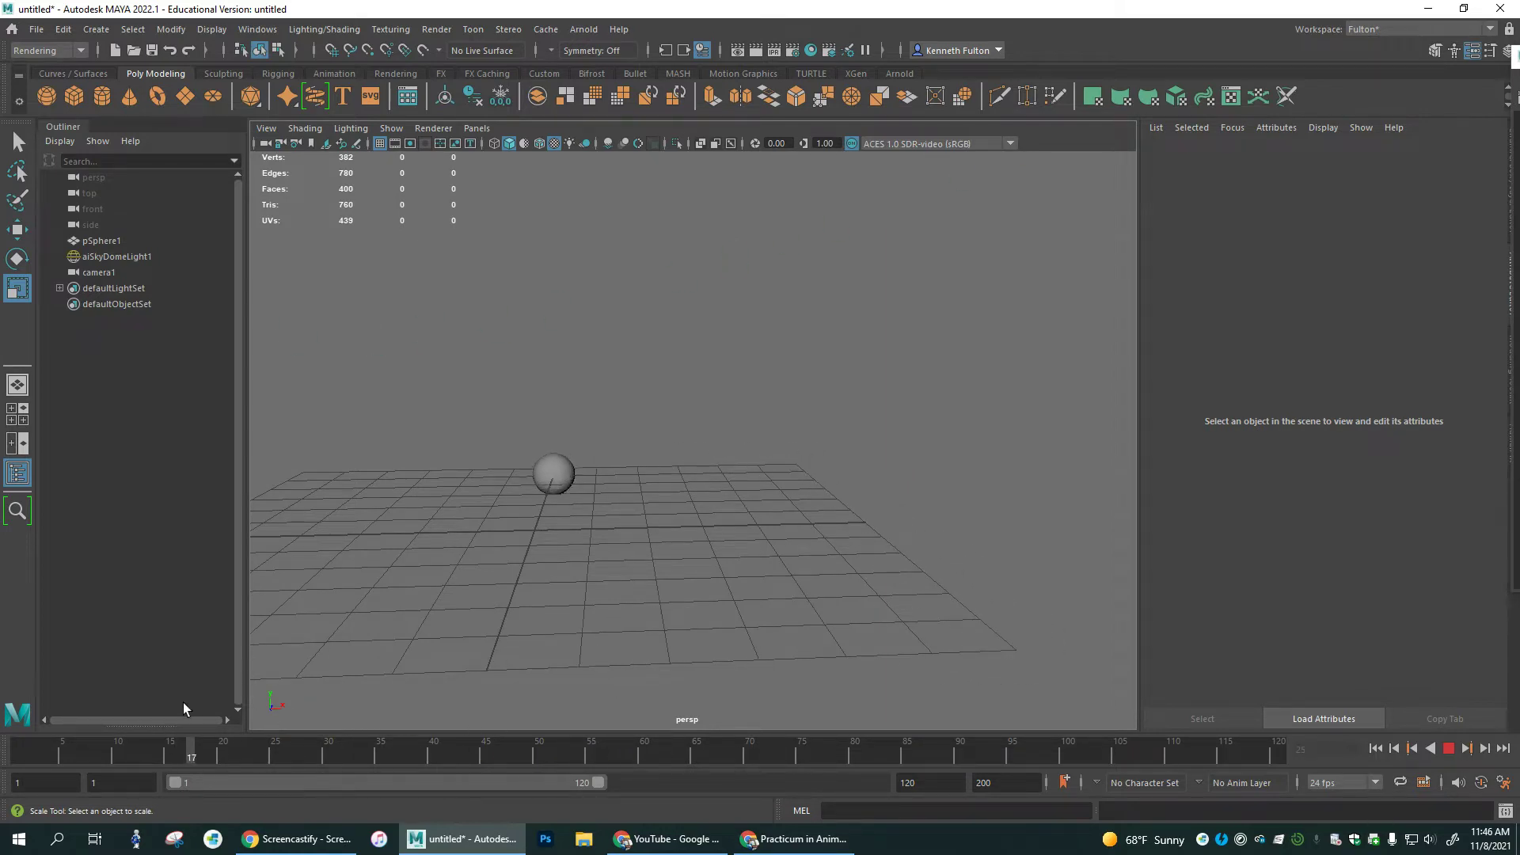
pyautogui.hotkey('alt', 'v')
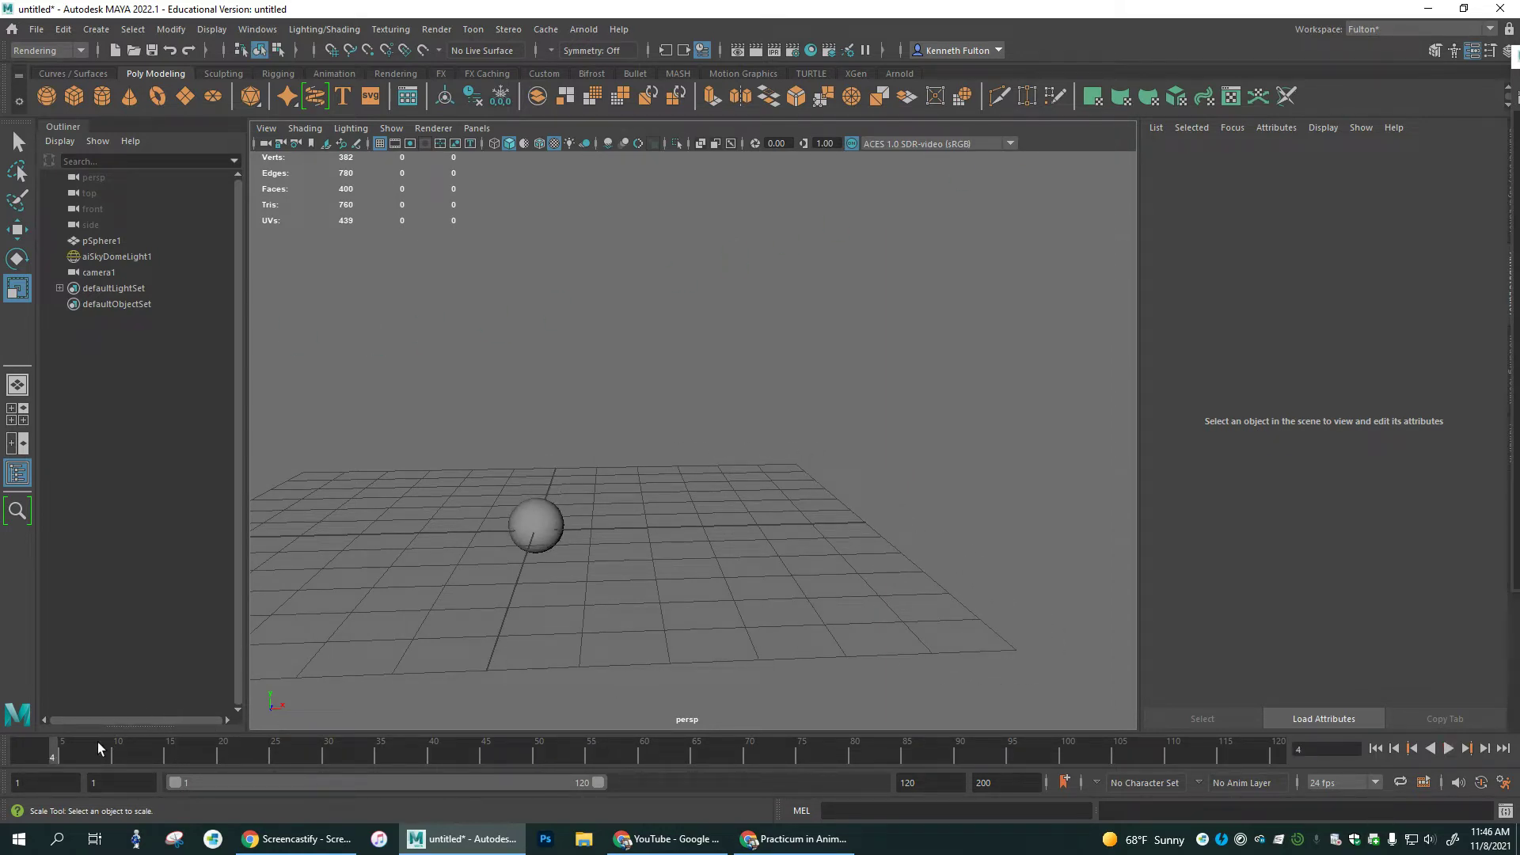
# Return the timeline to frame 1 and create a new polygon plane
pyautogui.hotkey('alt', 'shift', 'v')
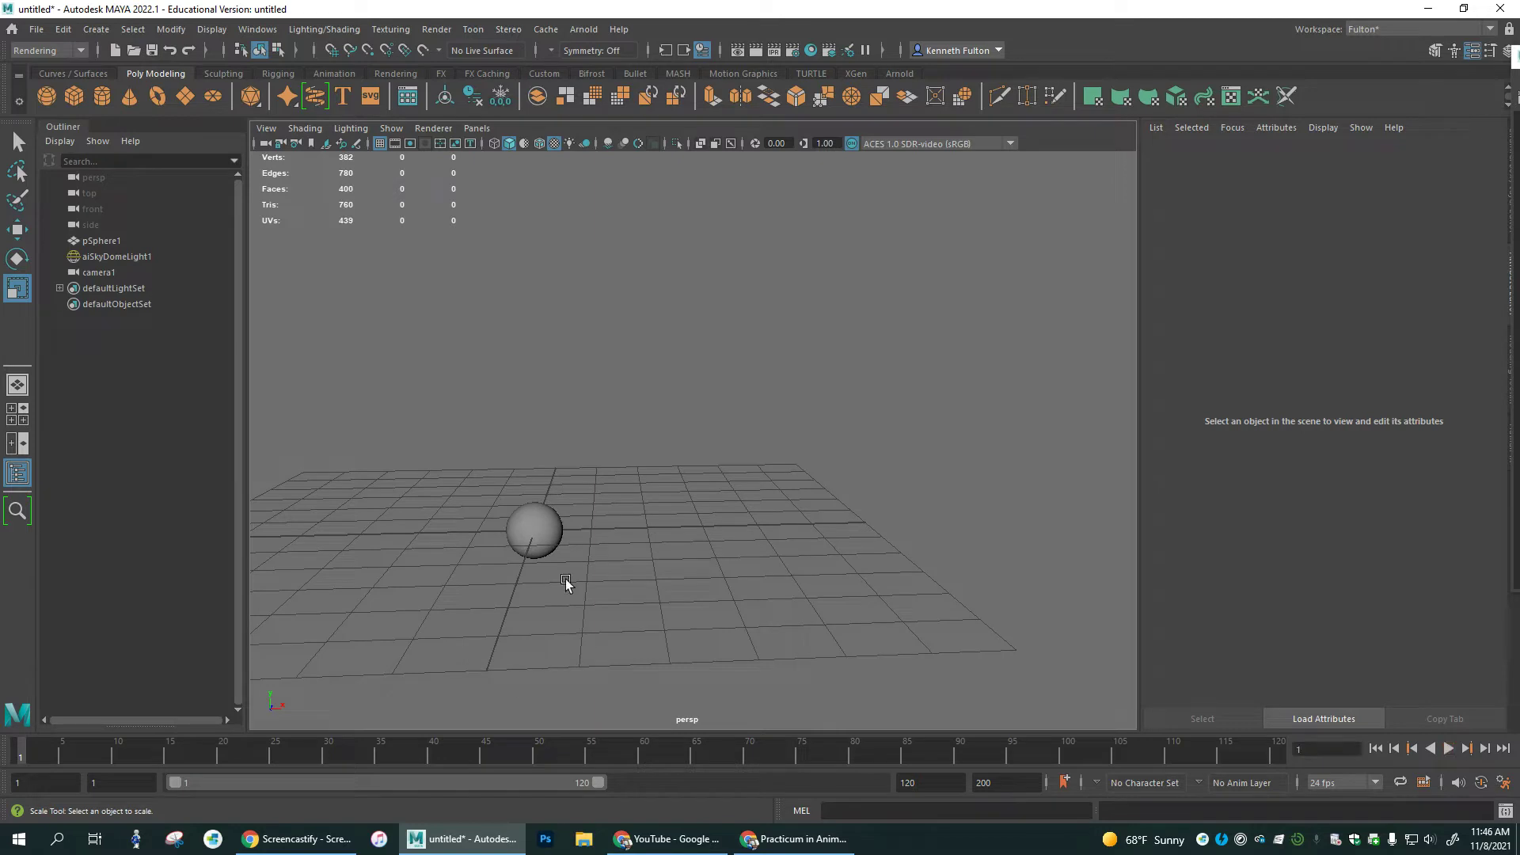
pyautogui.keyDown('alt'); pyautogui.moveTo(565, 578); pyautogui.dragTo(672, 552); pyautogui.keyUp('alt')
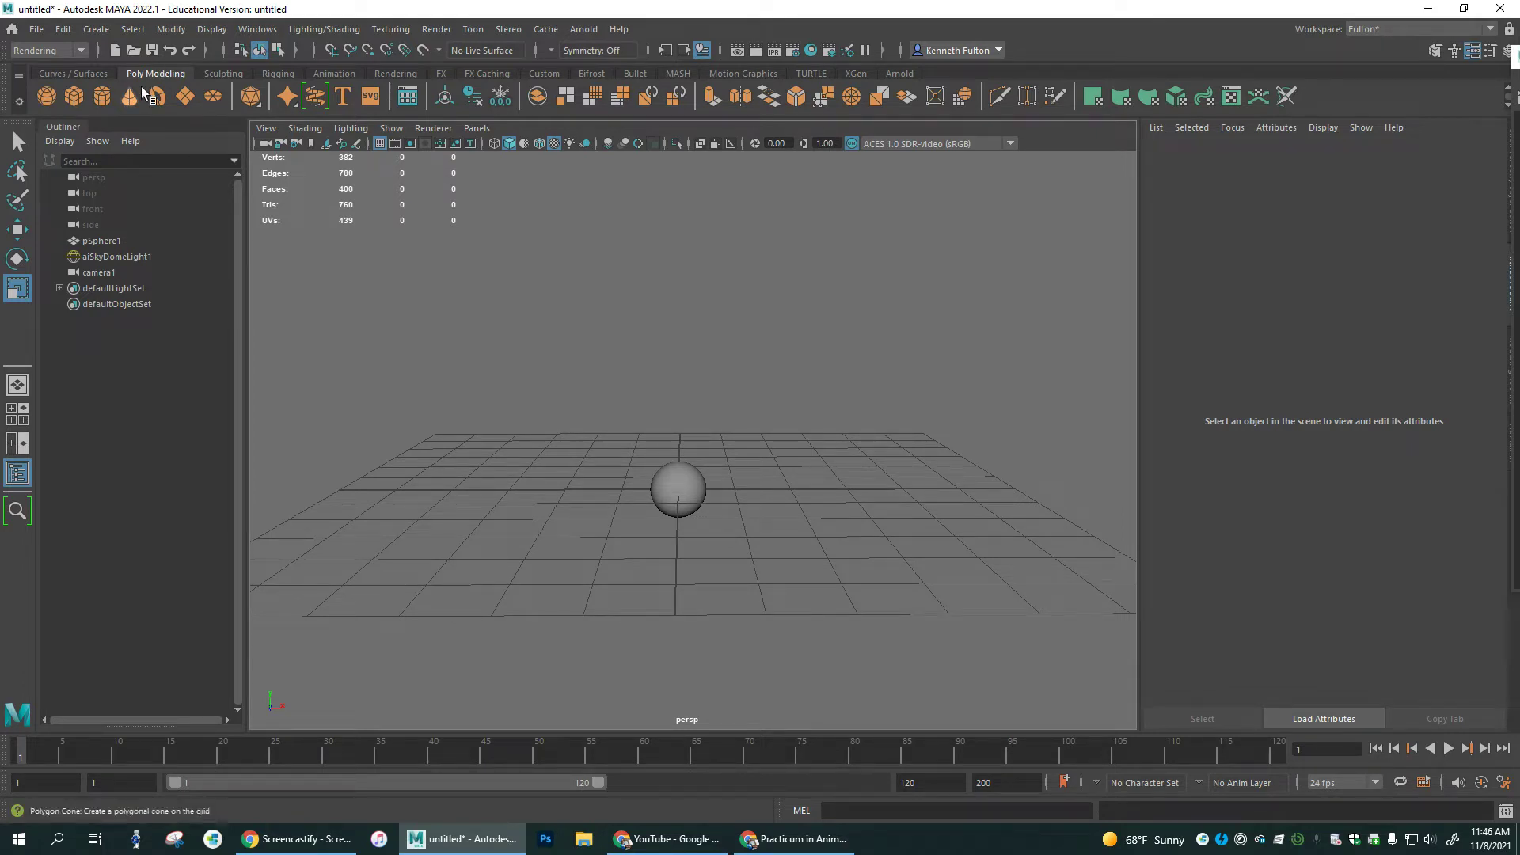
pyautogui.click(186, 98)
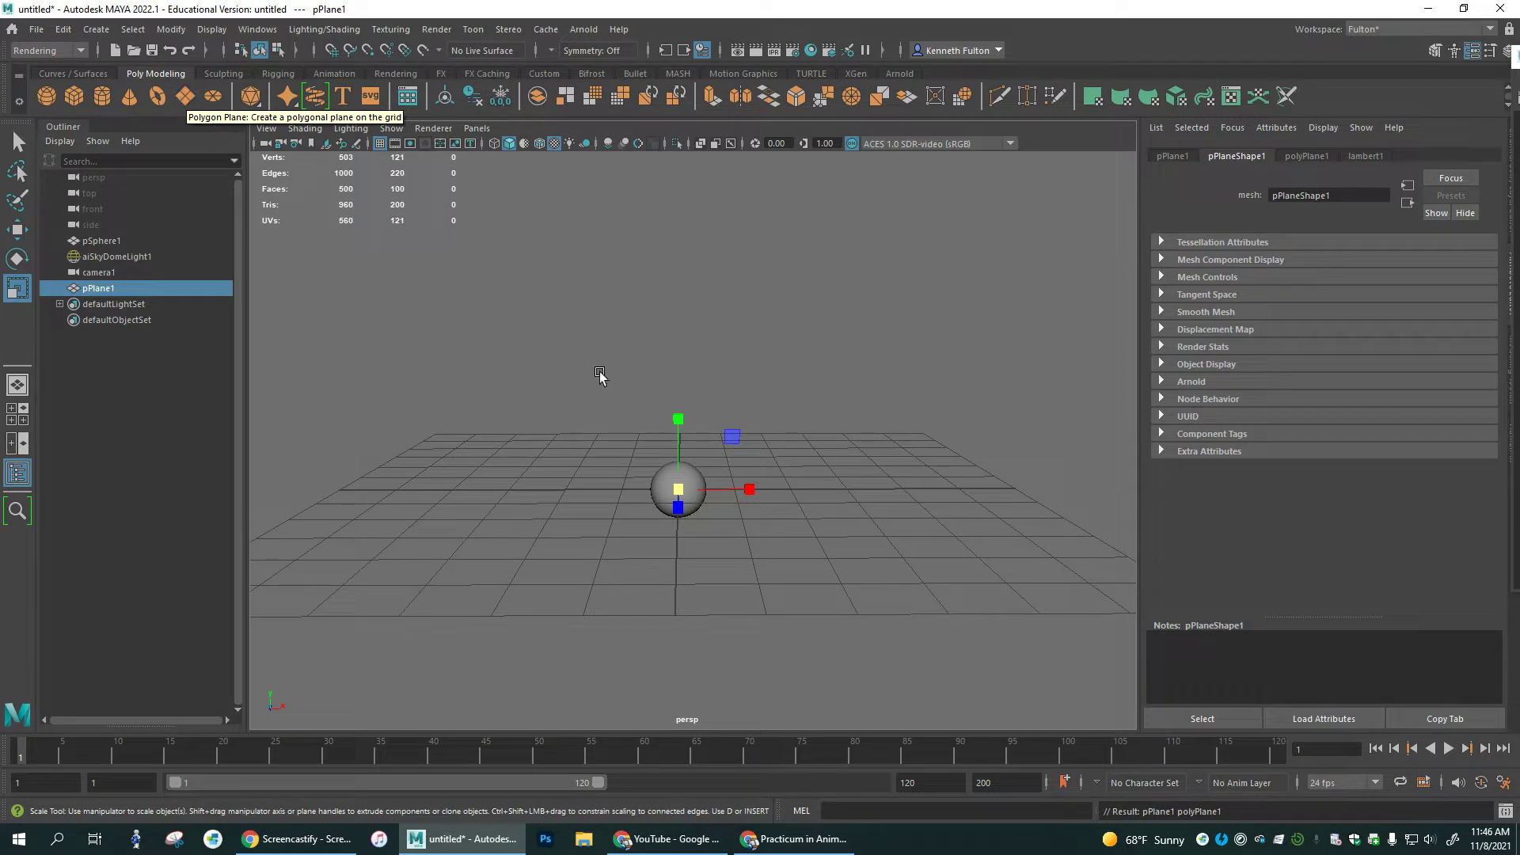
# Scale the new plane up to 15.523 and glance at the earlier render preview
pyautogui.moveTo(677, 489); pyautogui.dragTo(964, 479)
pyautogui.moveTo(1310, 6); pyautogui.dragTo(1291, 1)
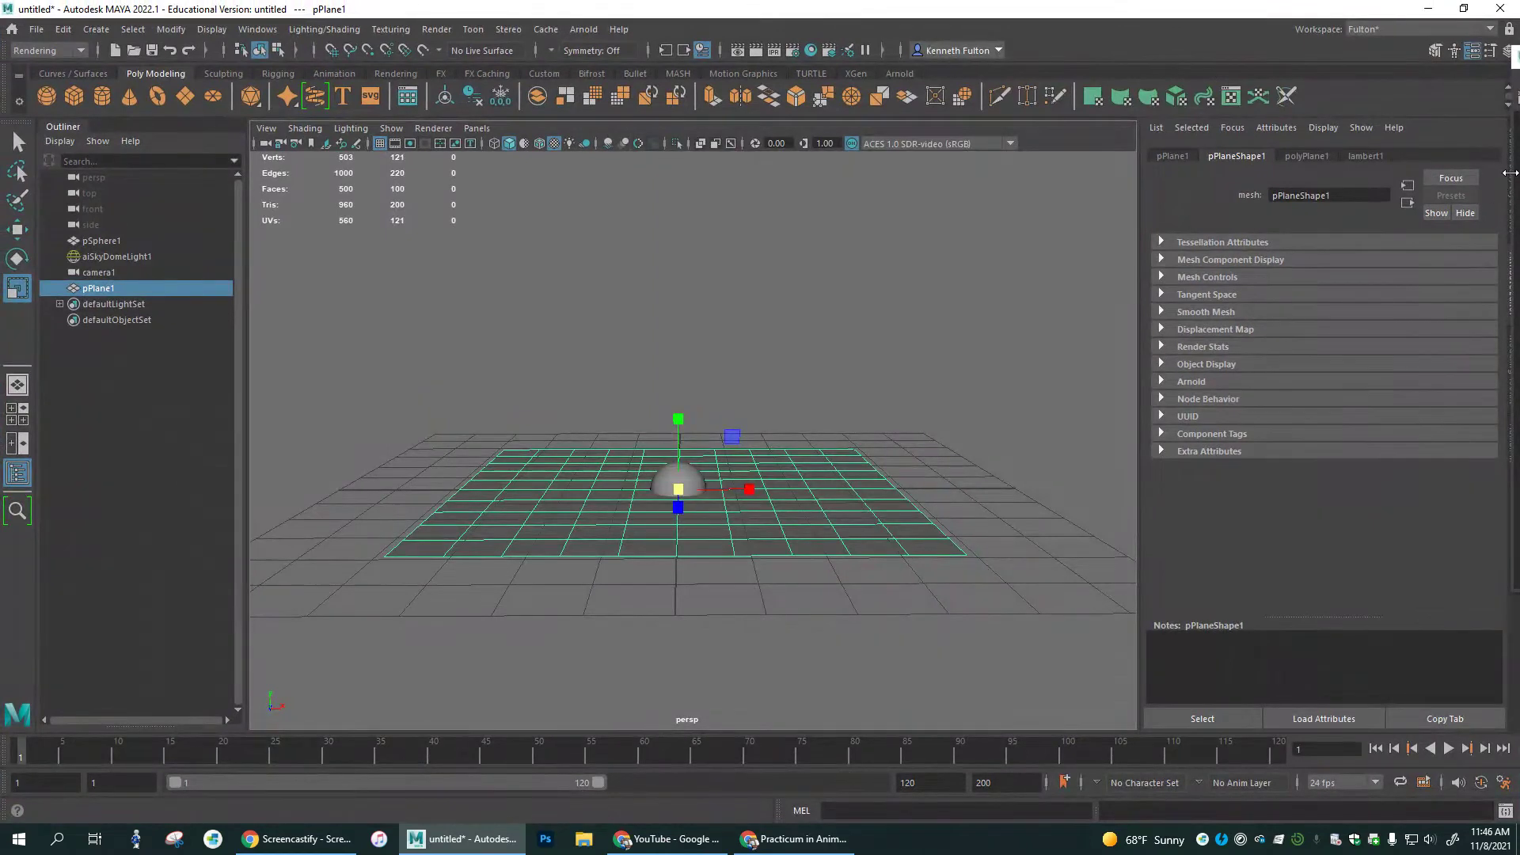
pyautogui.moveTo(1507, 174); pyautogui.dragTo(766, 424)
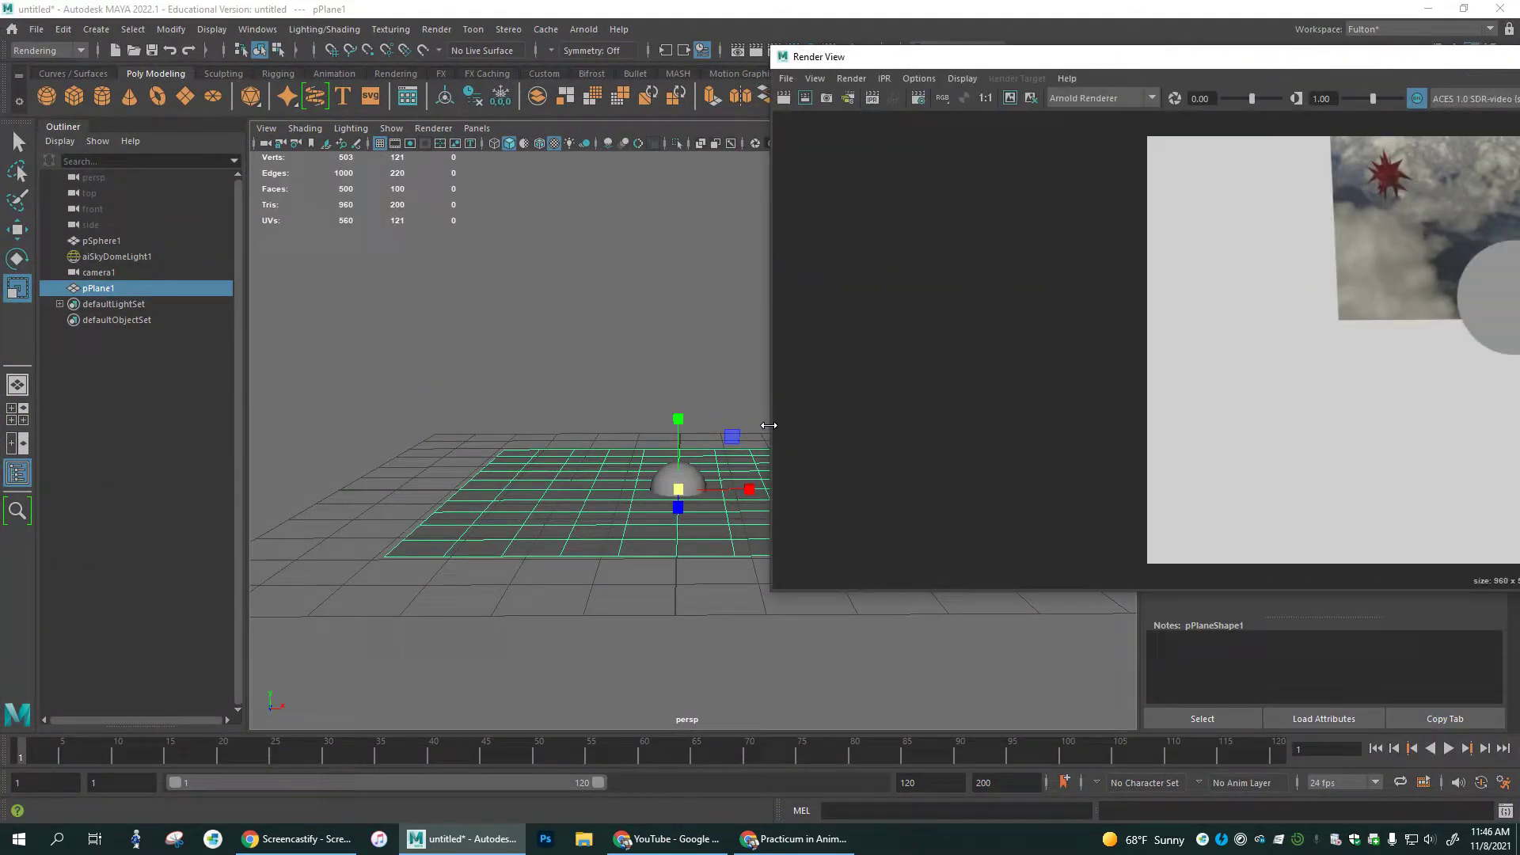
pyautogui.moveTo(1179, 59); pyautogui.dragTo(451, 182)
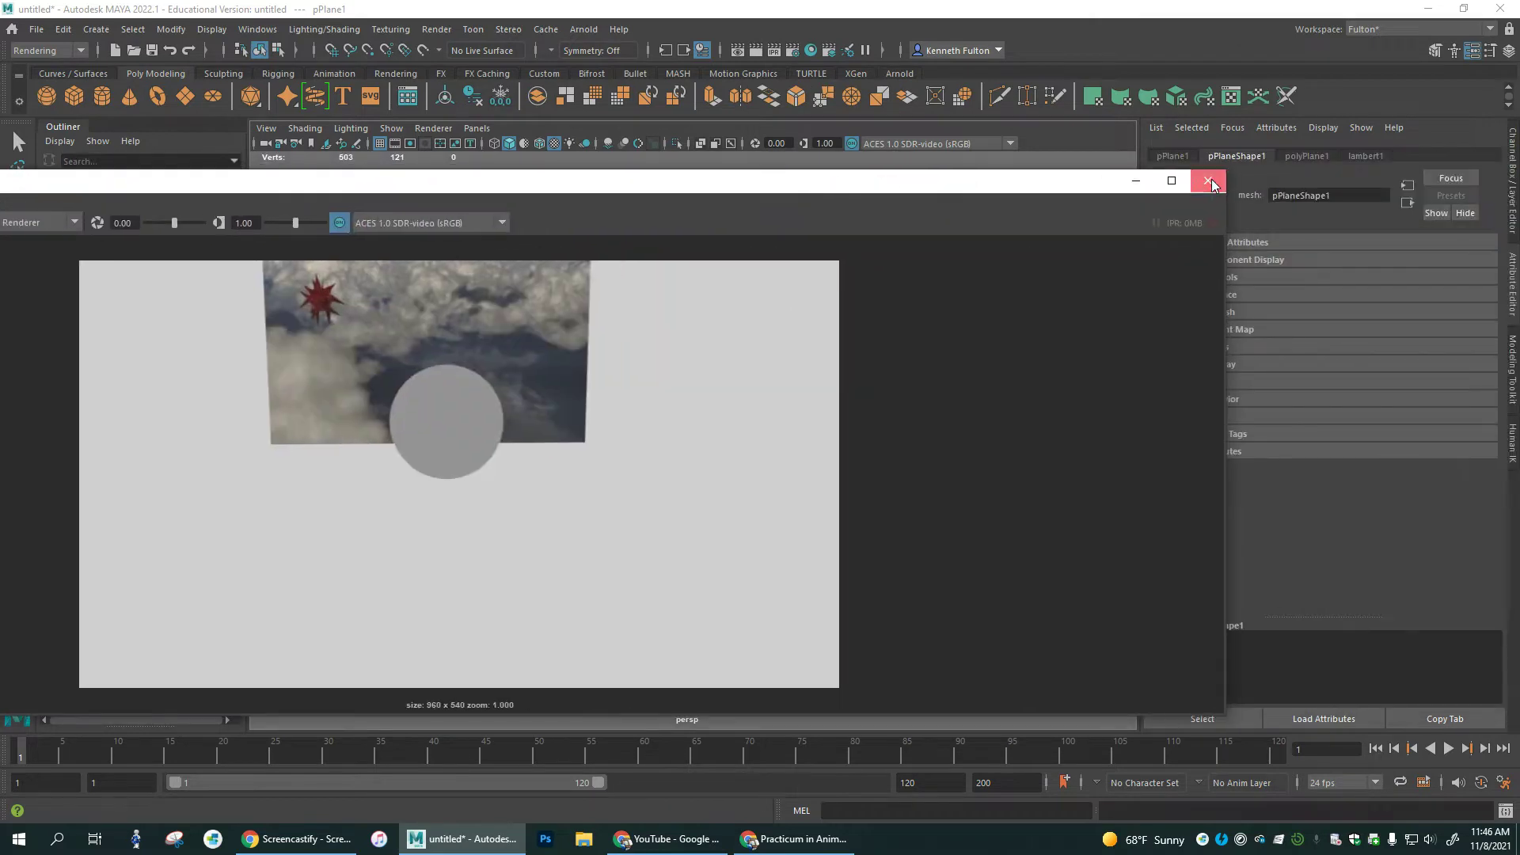
pyautogui.click(1207, 181)
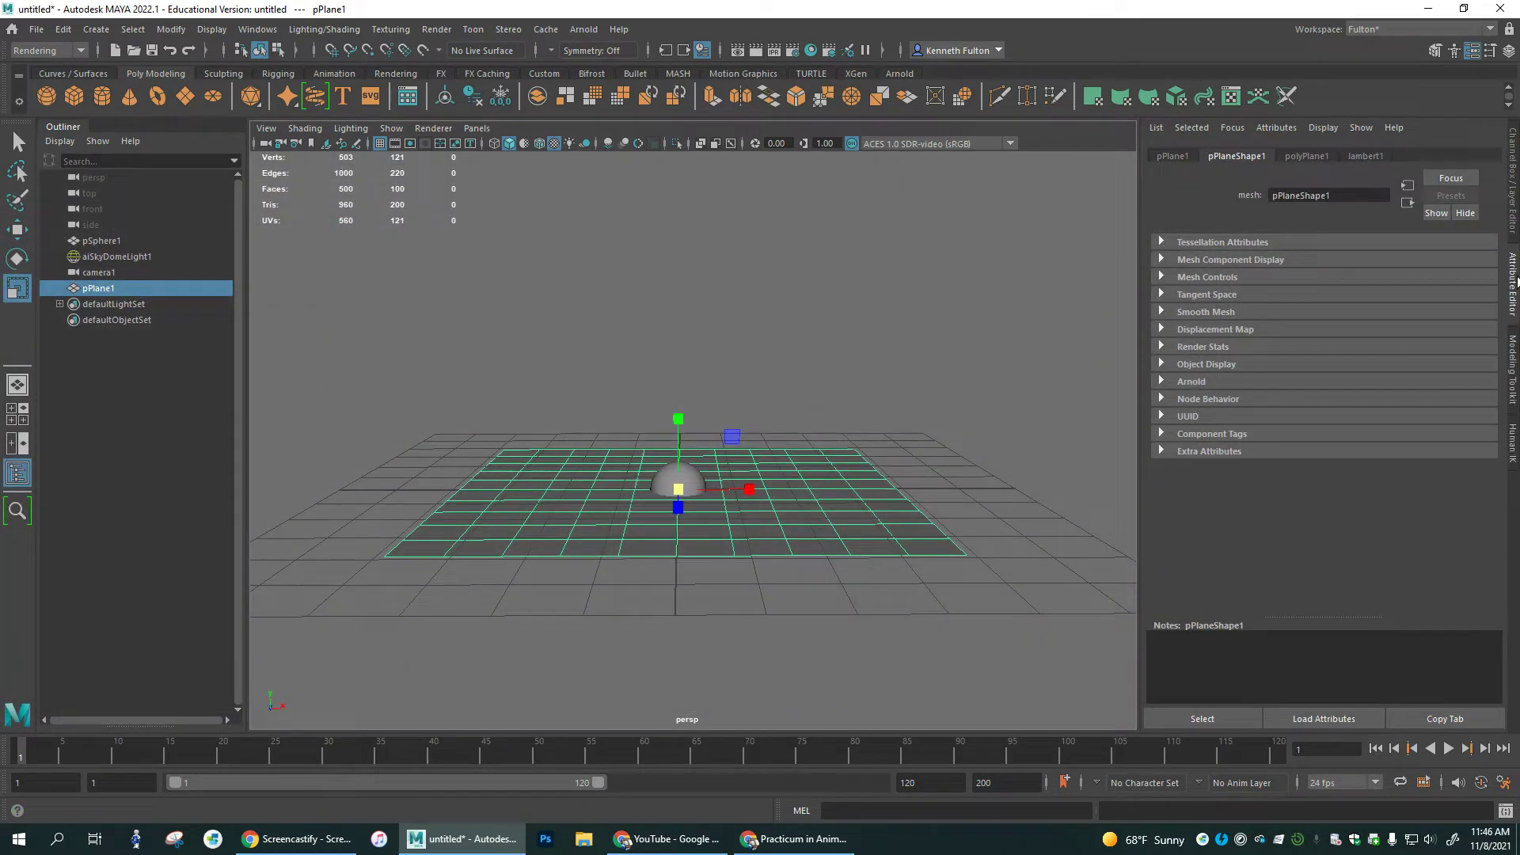
# Stand the plane upright with Rotate X set to 90
pyautogui.click(1513, 178)
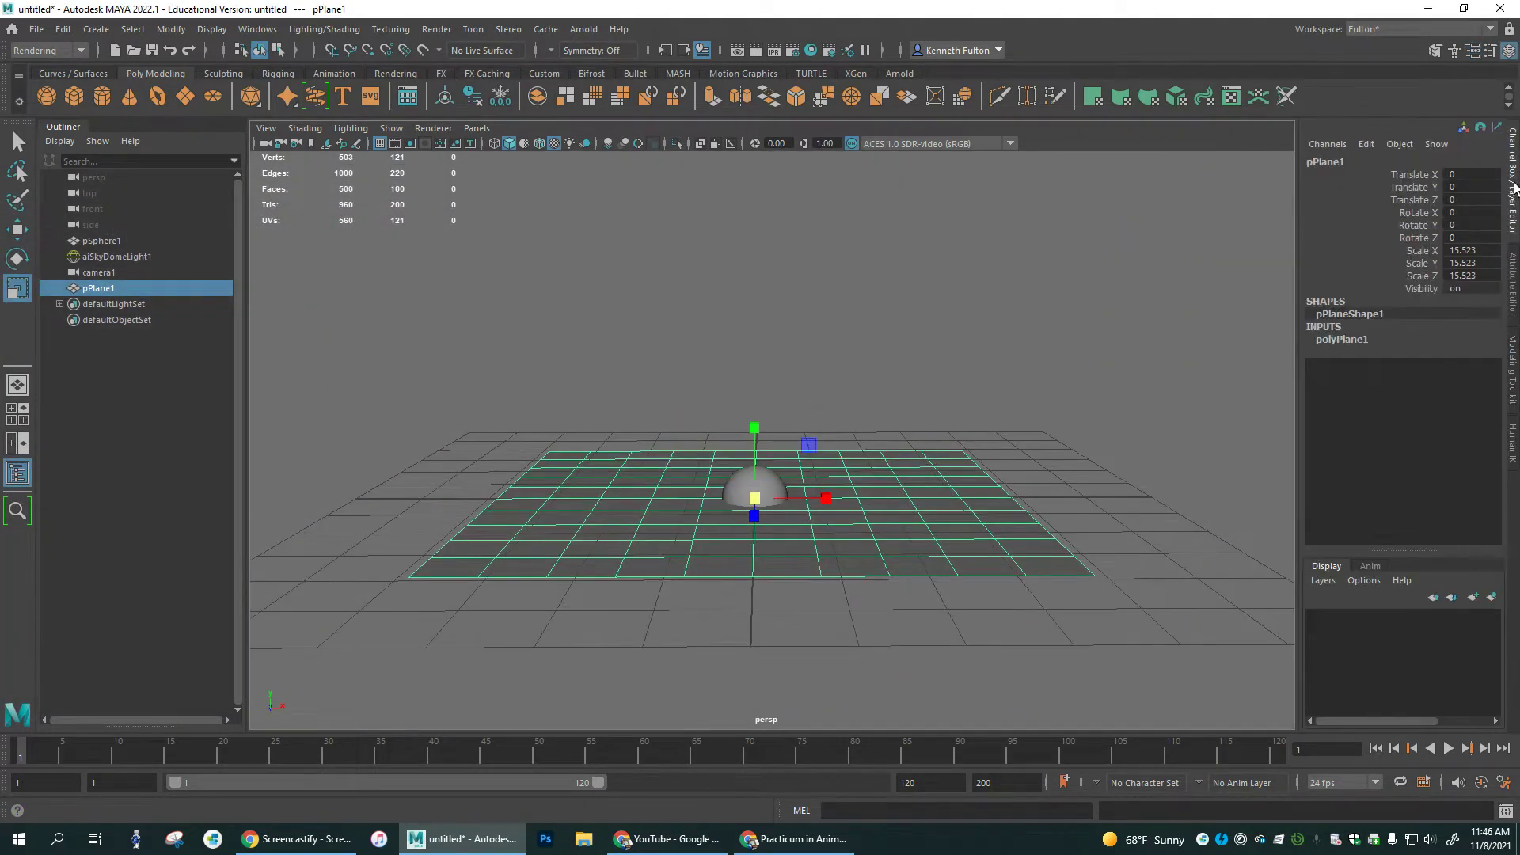
pyautogui.click(1468, 213)
pyautogui.write('90')
pyautogui.press('Return')
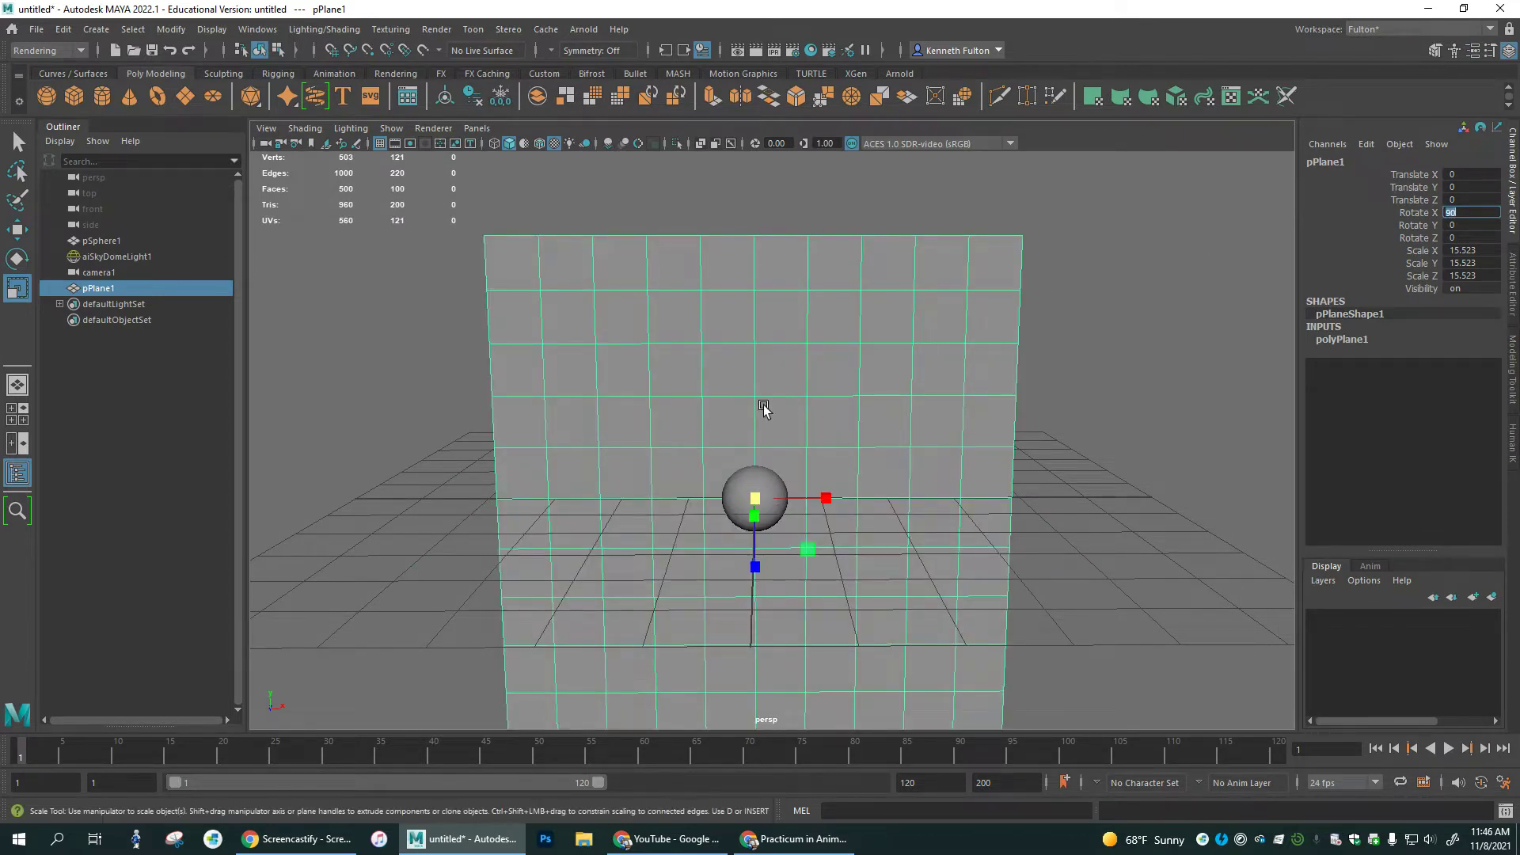
# Move the plane back to Translate Z -40.602 behind the ball
pyautogui.write('ww')
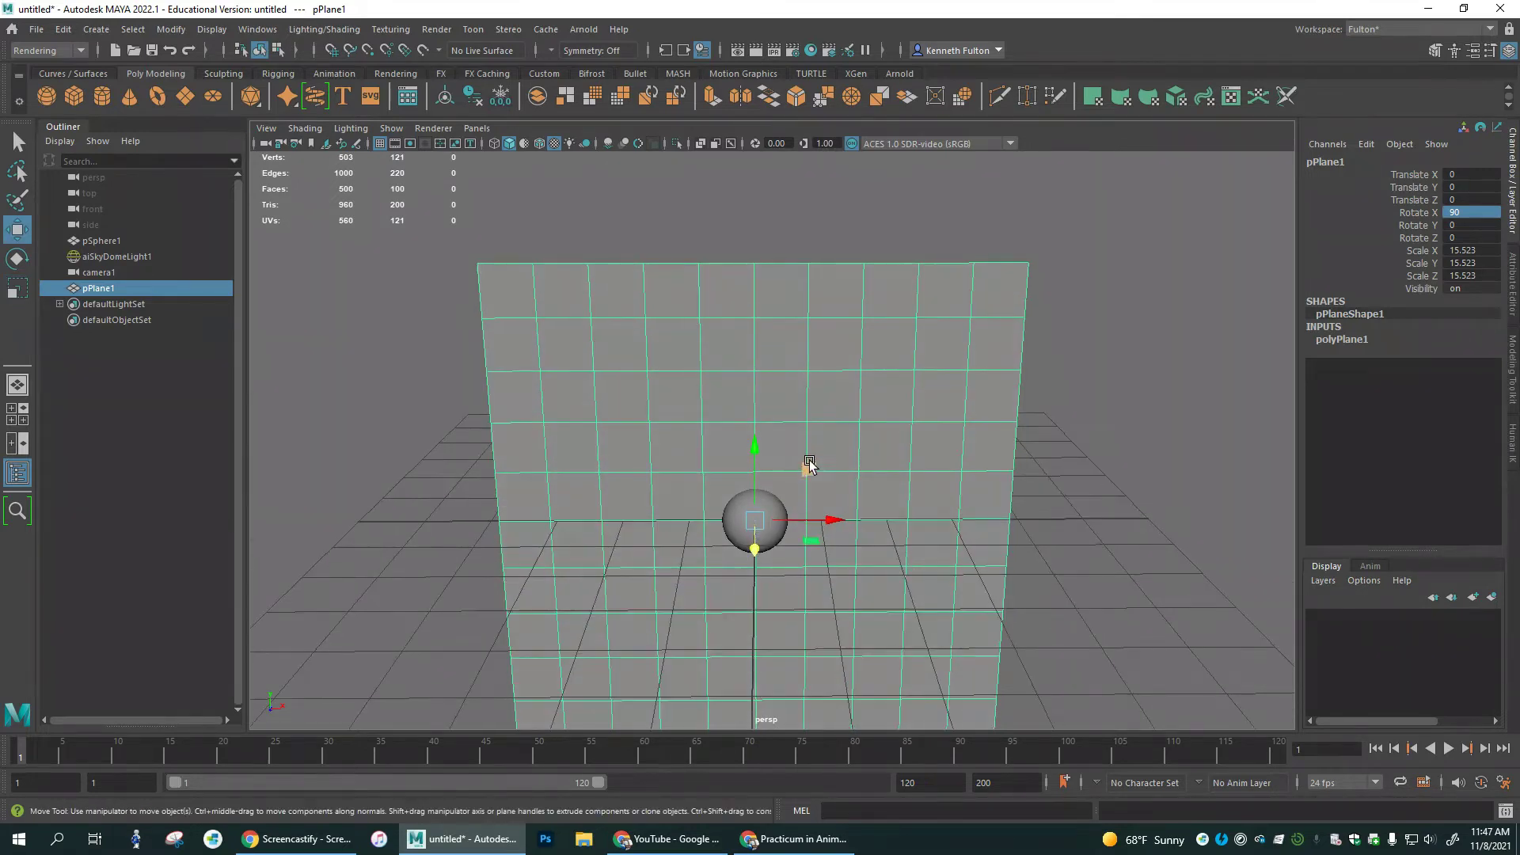
pyautogui.moveTo(754, 550); pyautogui.dragTo(758, 309)
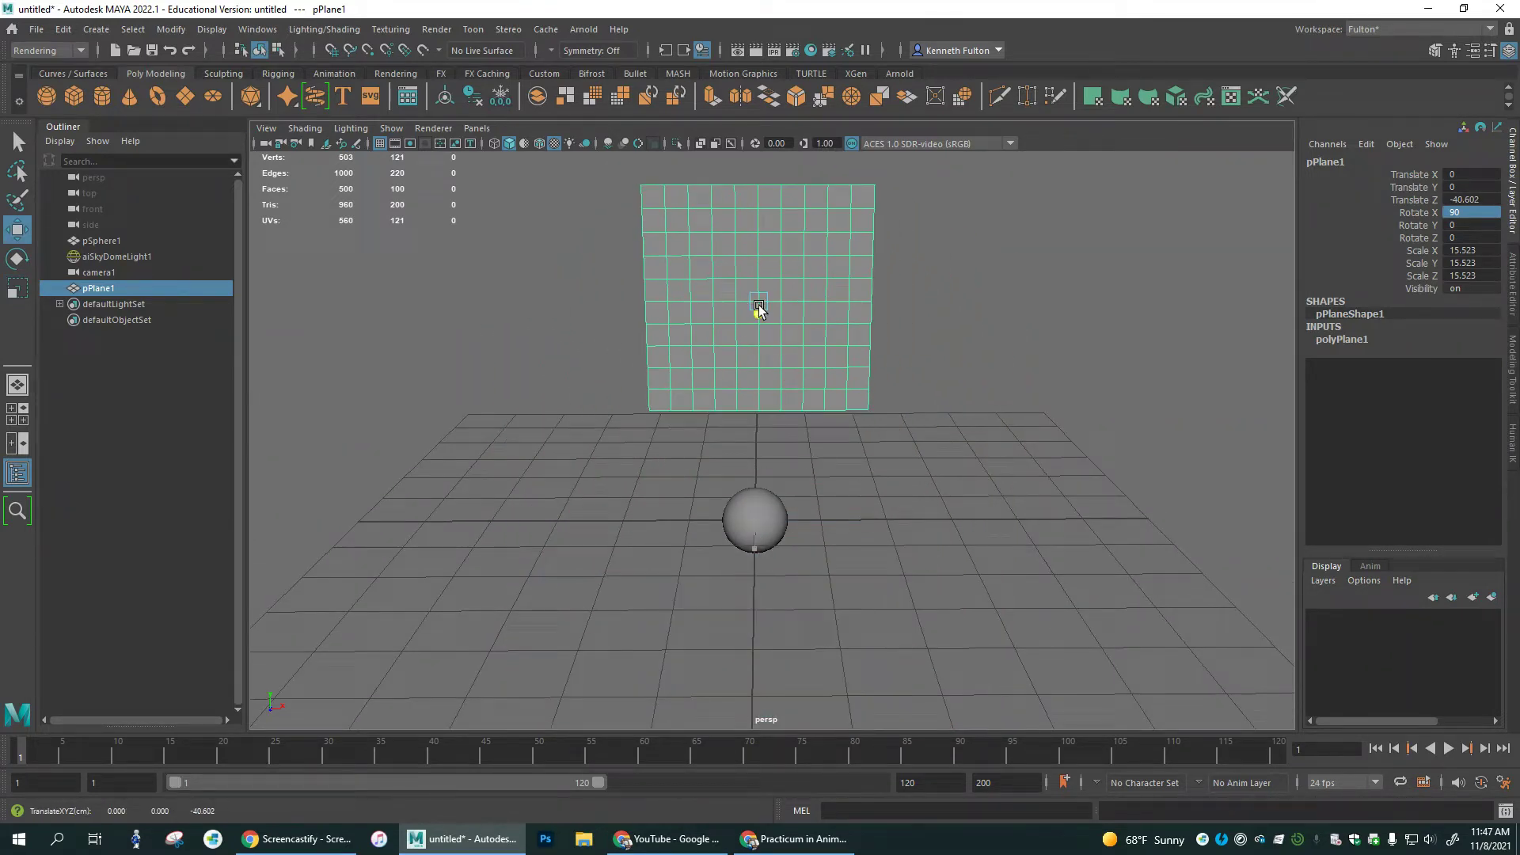
pyautogui.click(1017, 374)
pyautogui.click(735, 347)
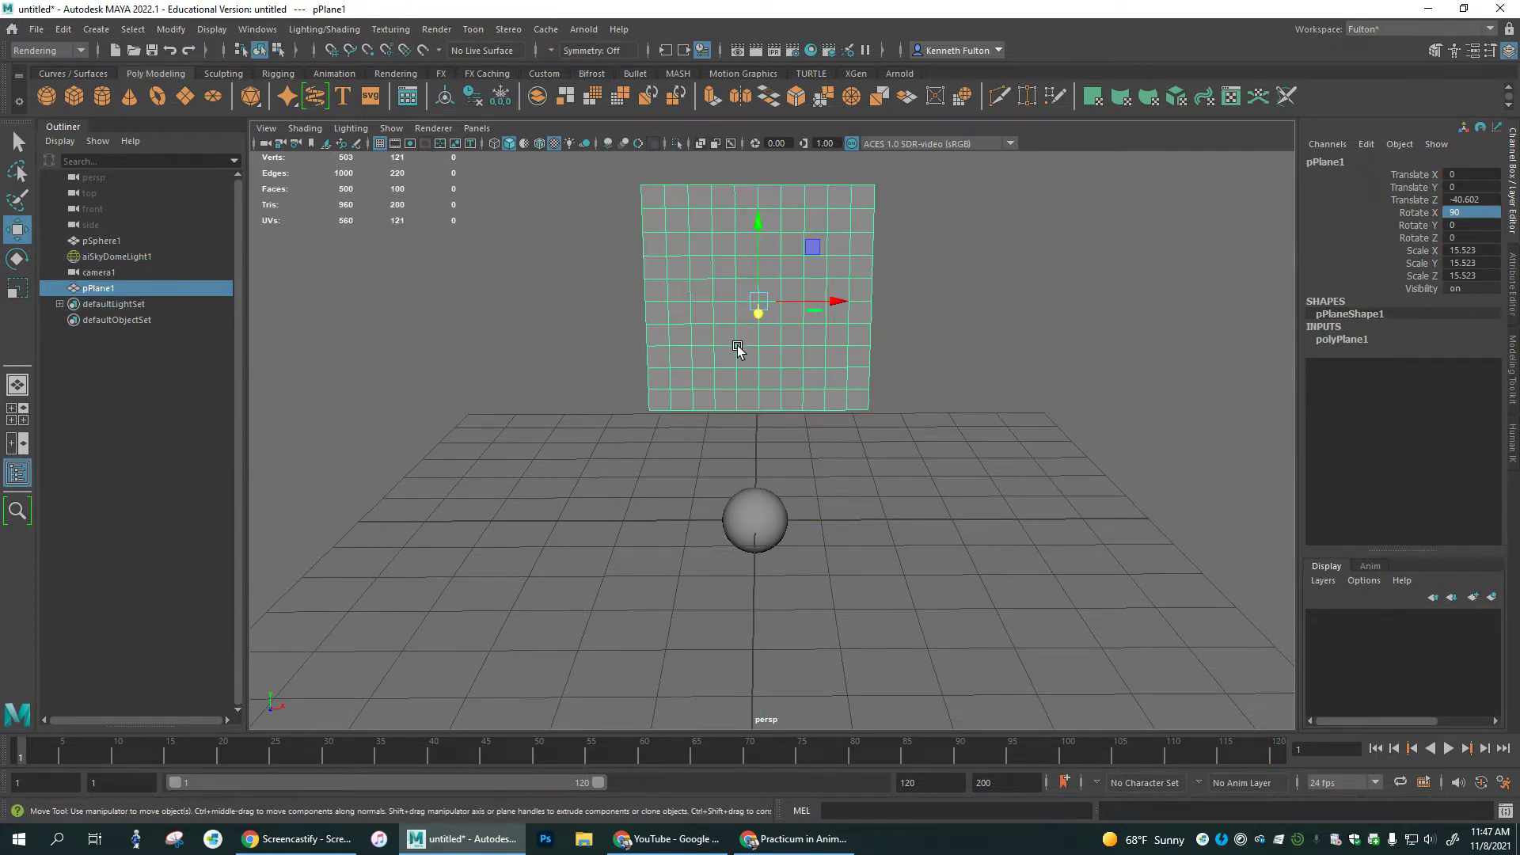
pyautogui.rightClick(719, 266)
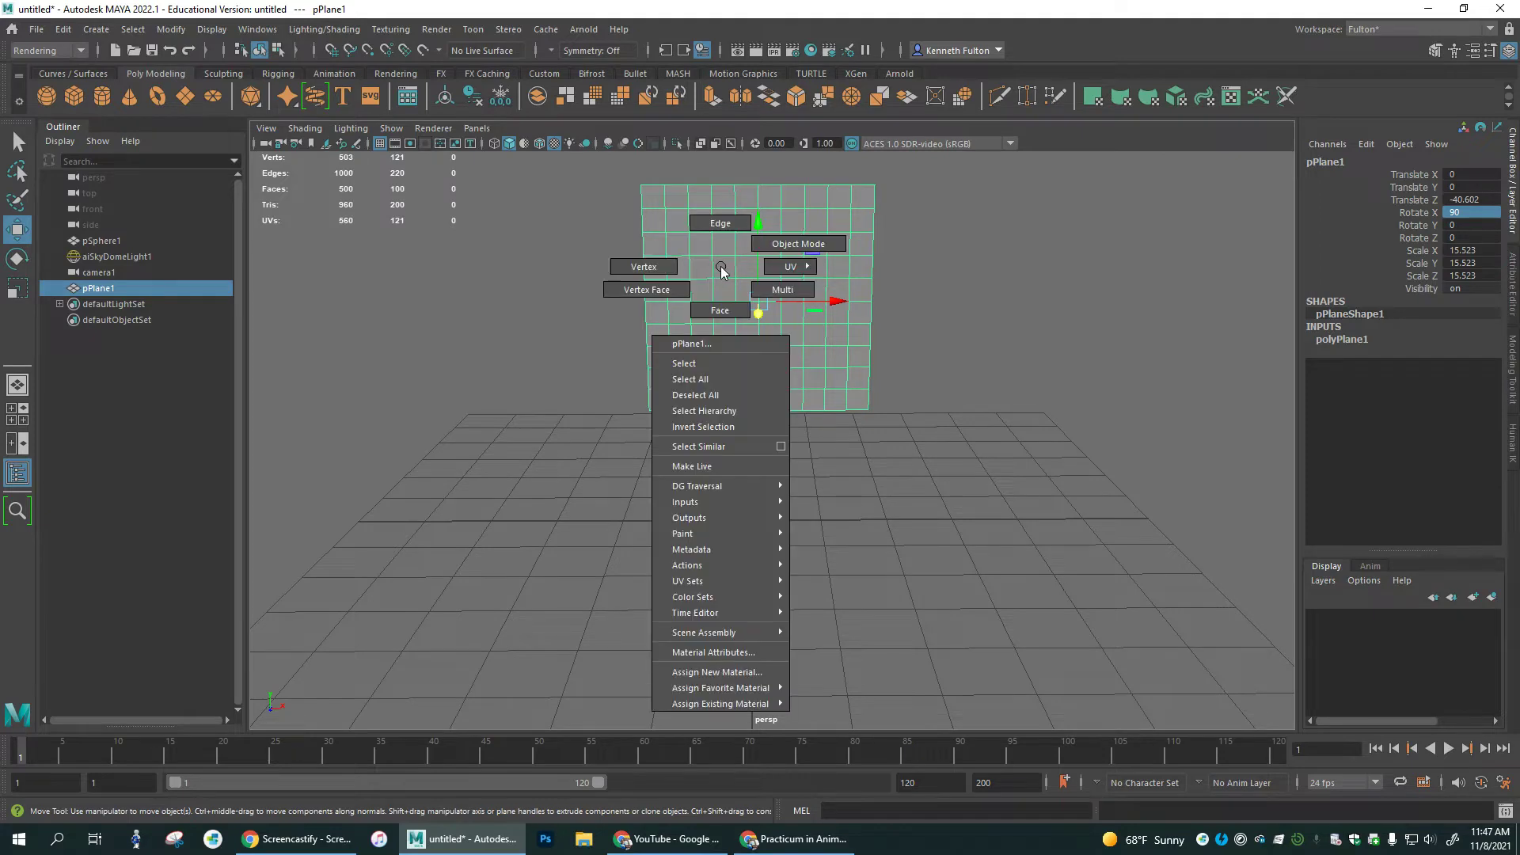
# Assign a new Standard Surface material (standardSurface3) to the plane and pick a Base Color texture
pyautogui.click(753, 677)
pyautogui.click(638, 359)
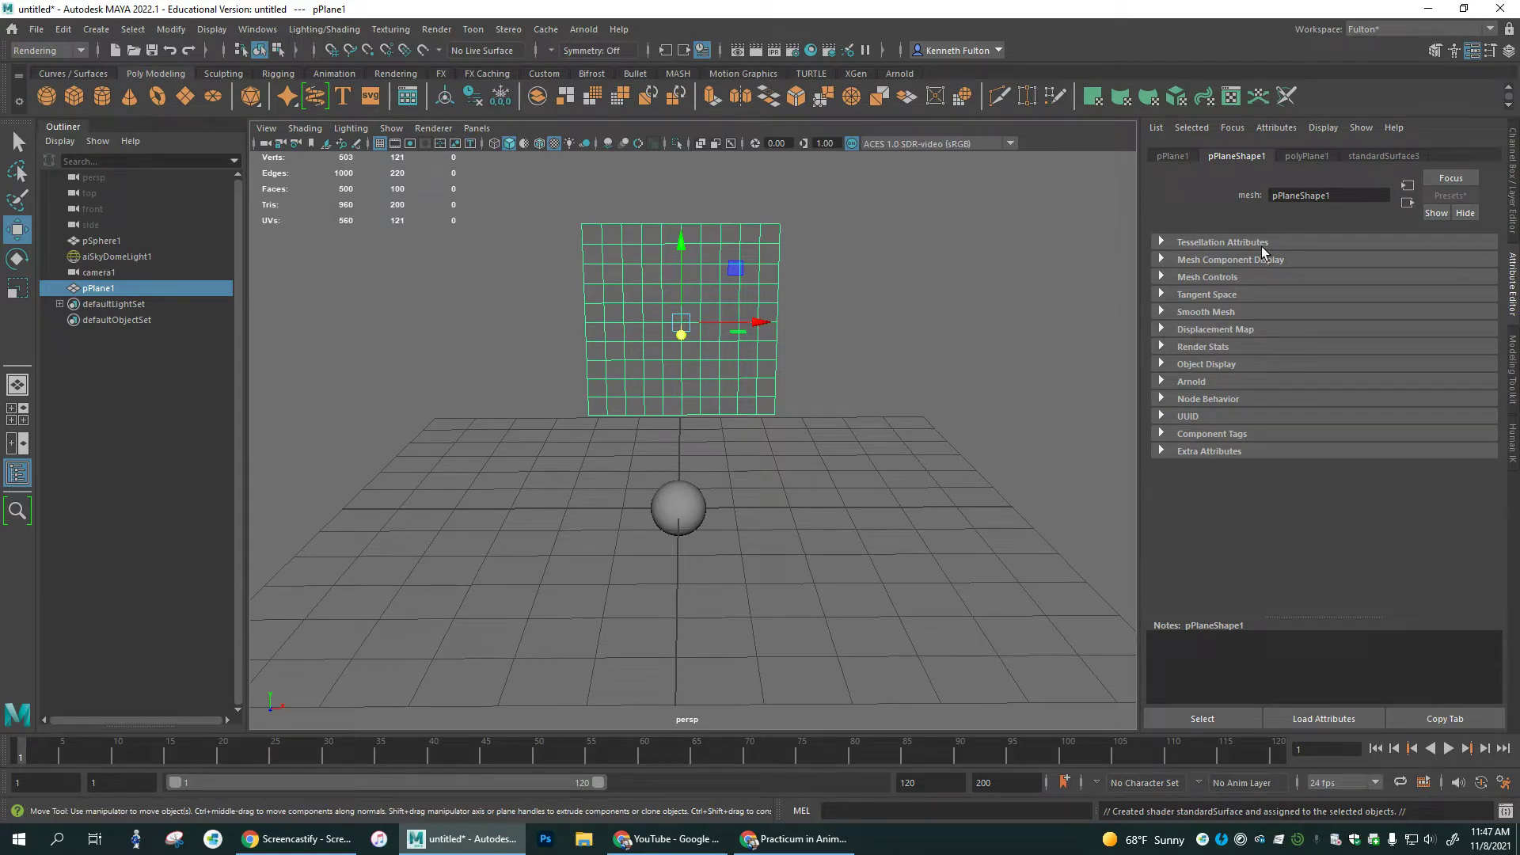
pyautogui.click(1369, 155)
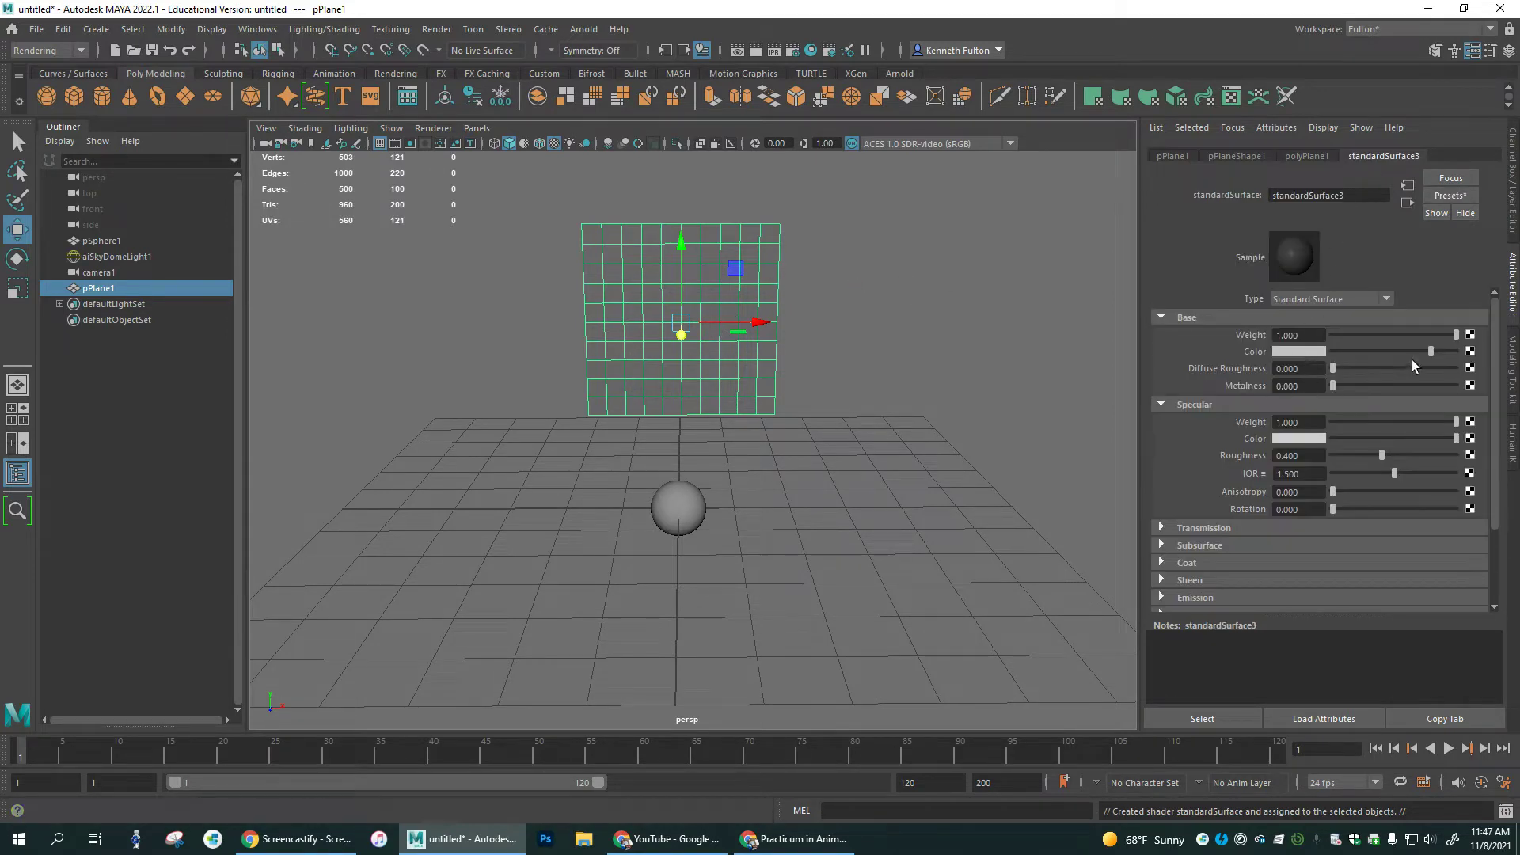
pyautogui.click(1470, 352)
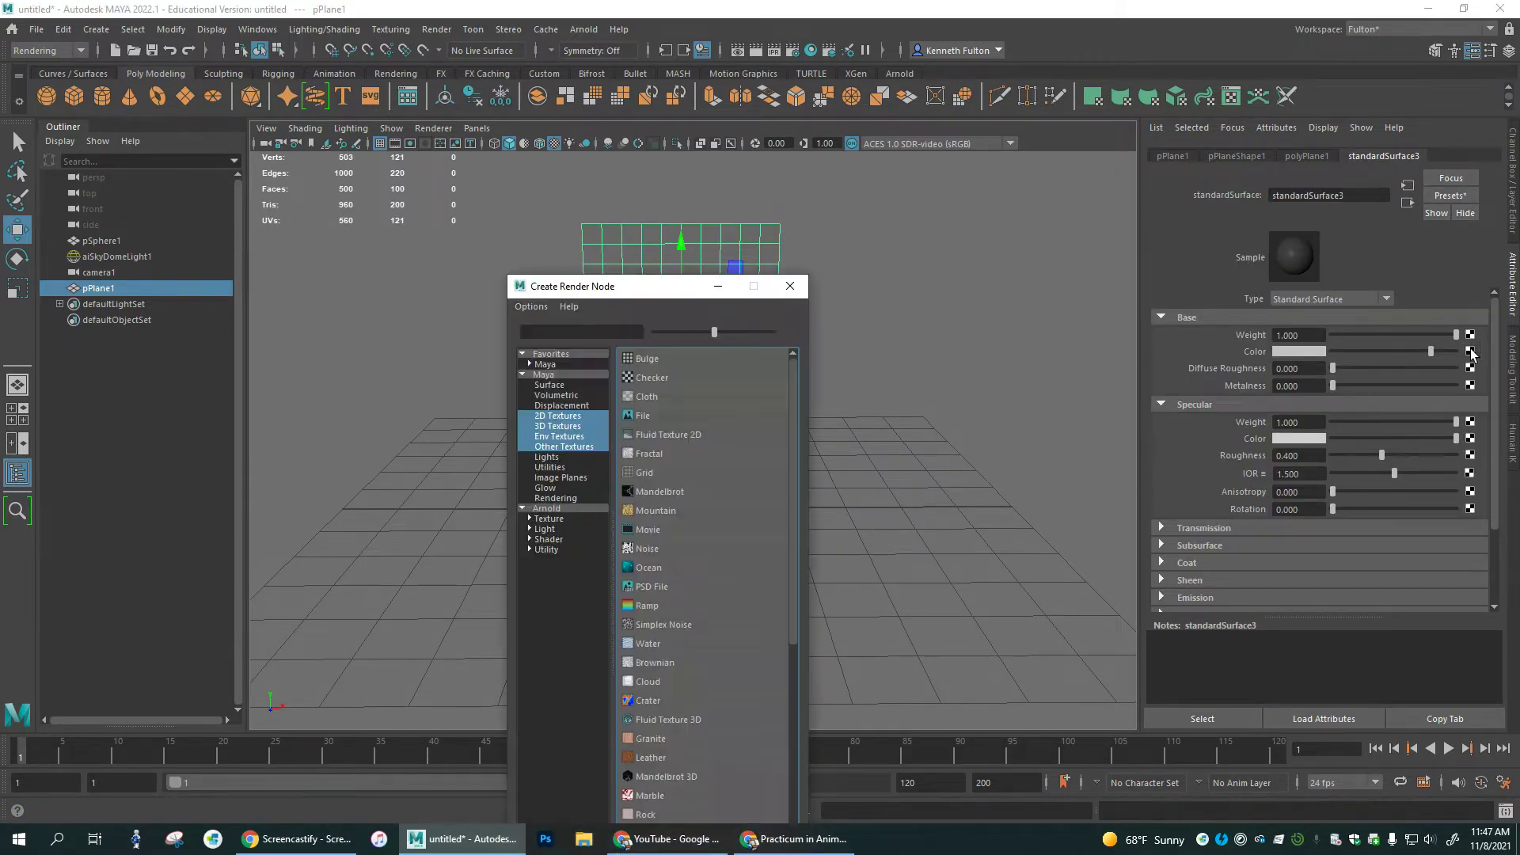
# Load arnold blowfish_1.0001.png into a new file texture for the plane's base colour
pyautogui.click(639, 416)
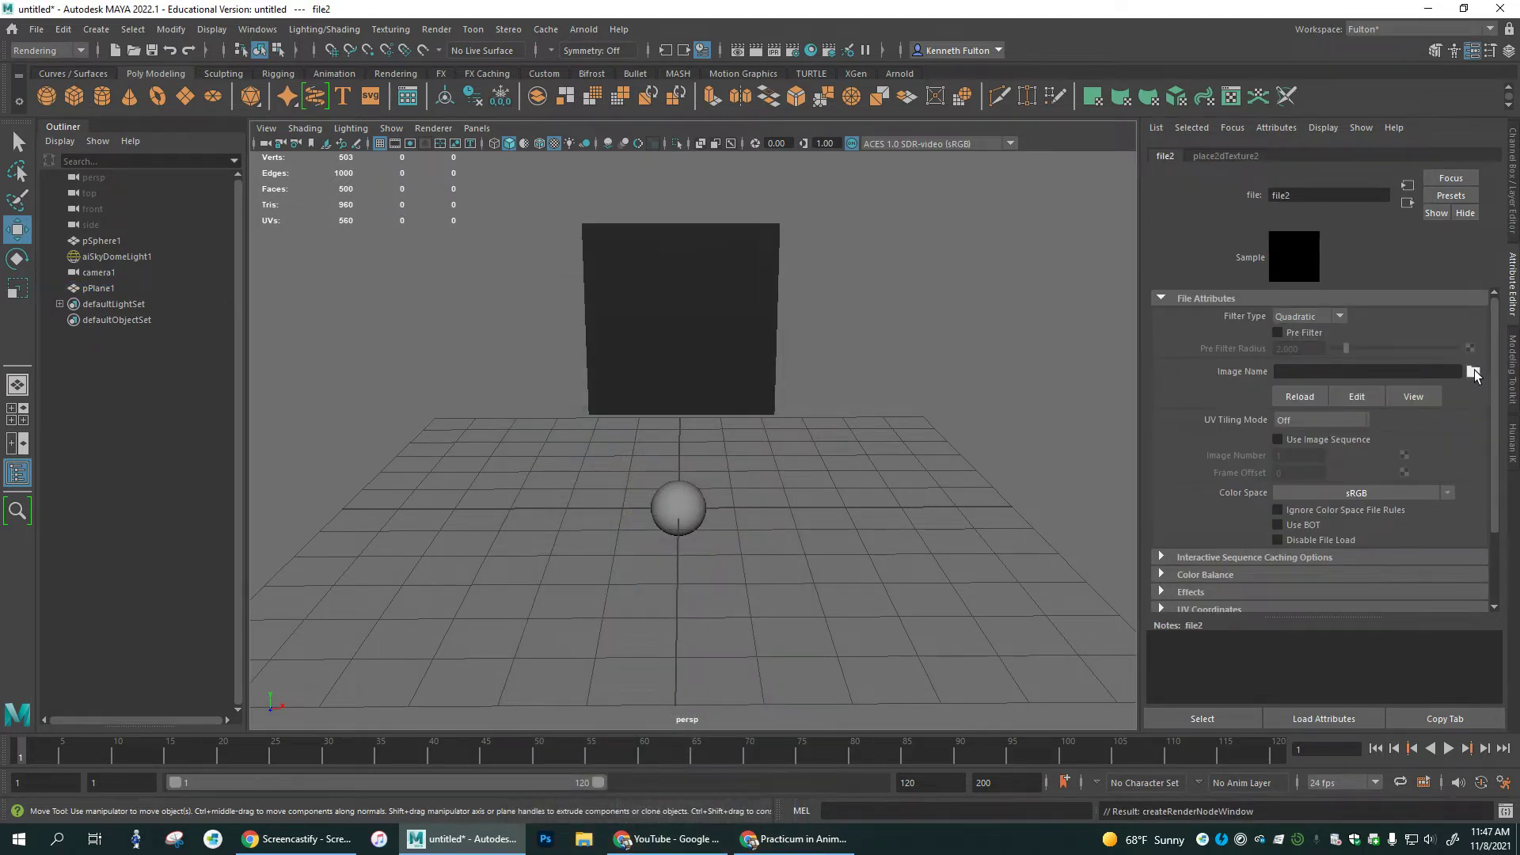
pyautogui.click(1471, 371)
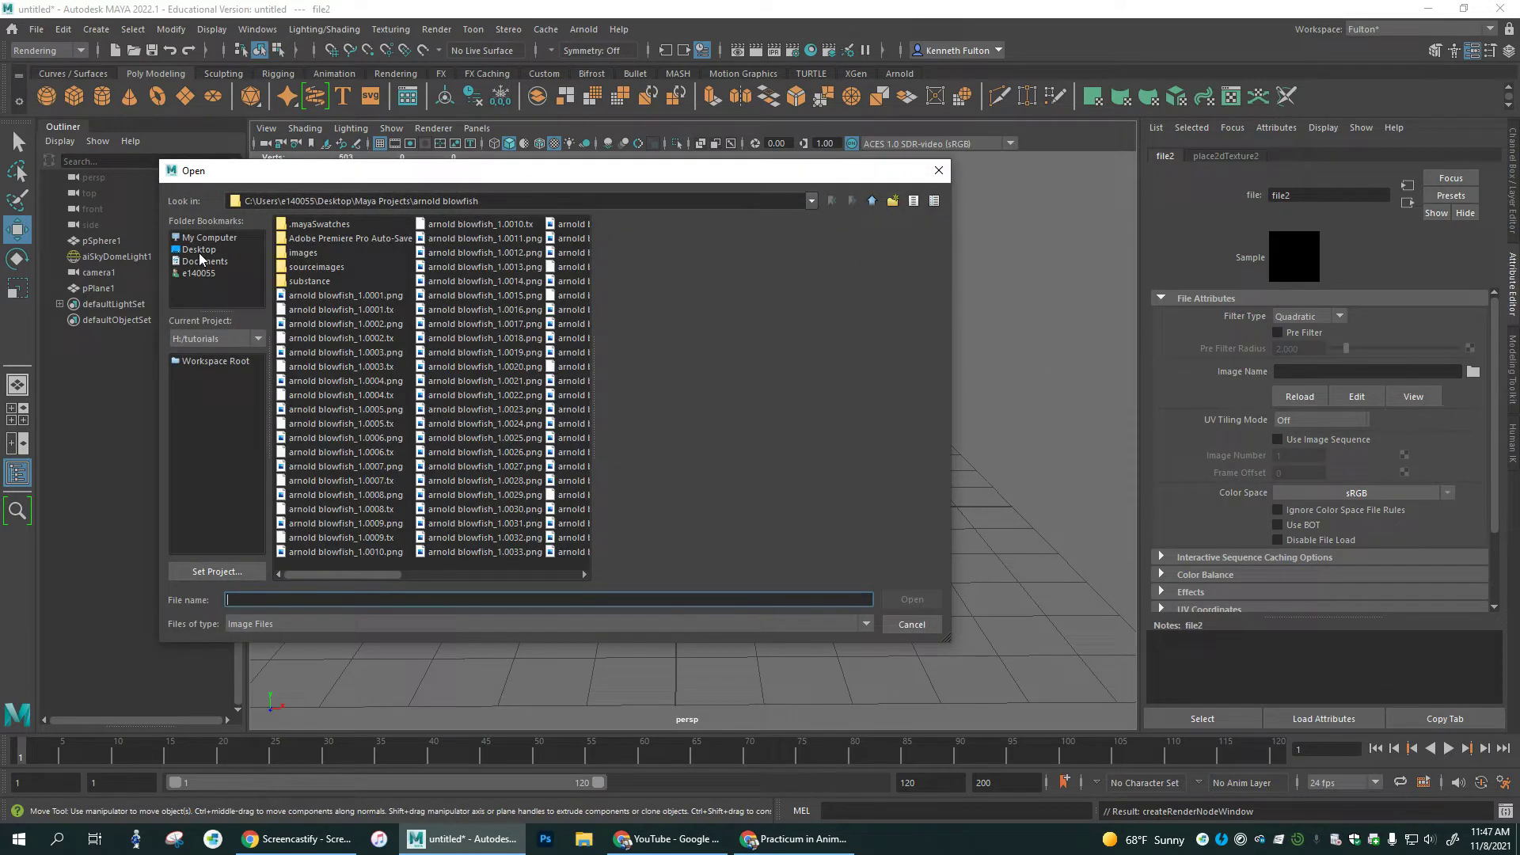
pyautogui.click(334, 296)
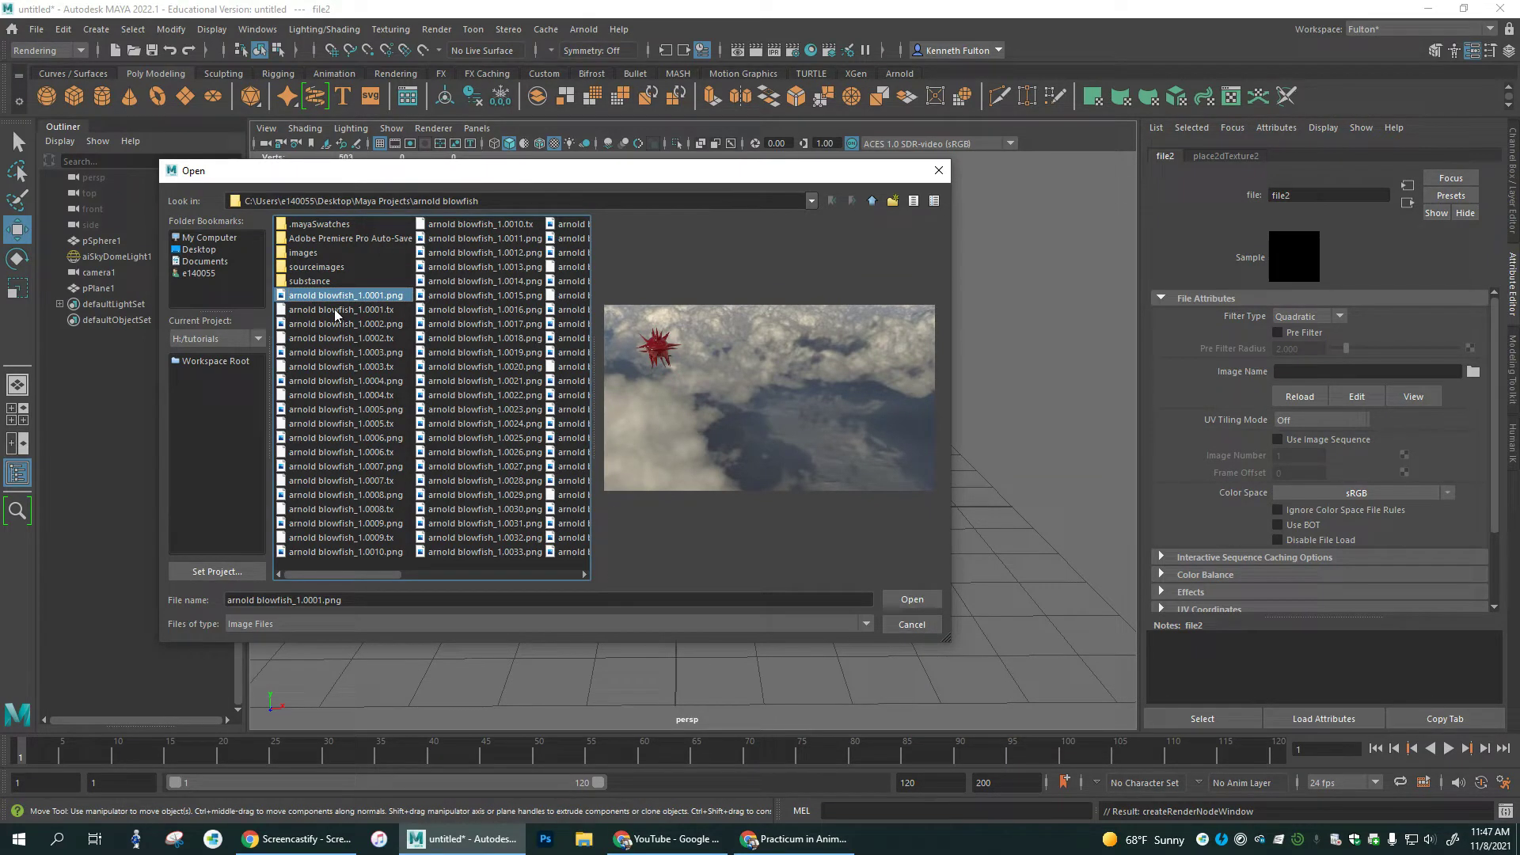
pyautogui.moveTo(333, 322); pyautogui.dragTo(334, 367)
pyautogui.click(320, 340)
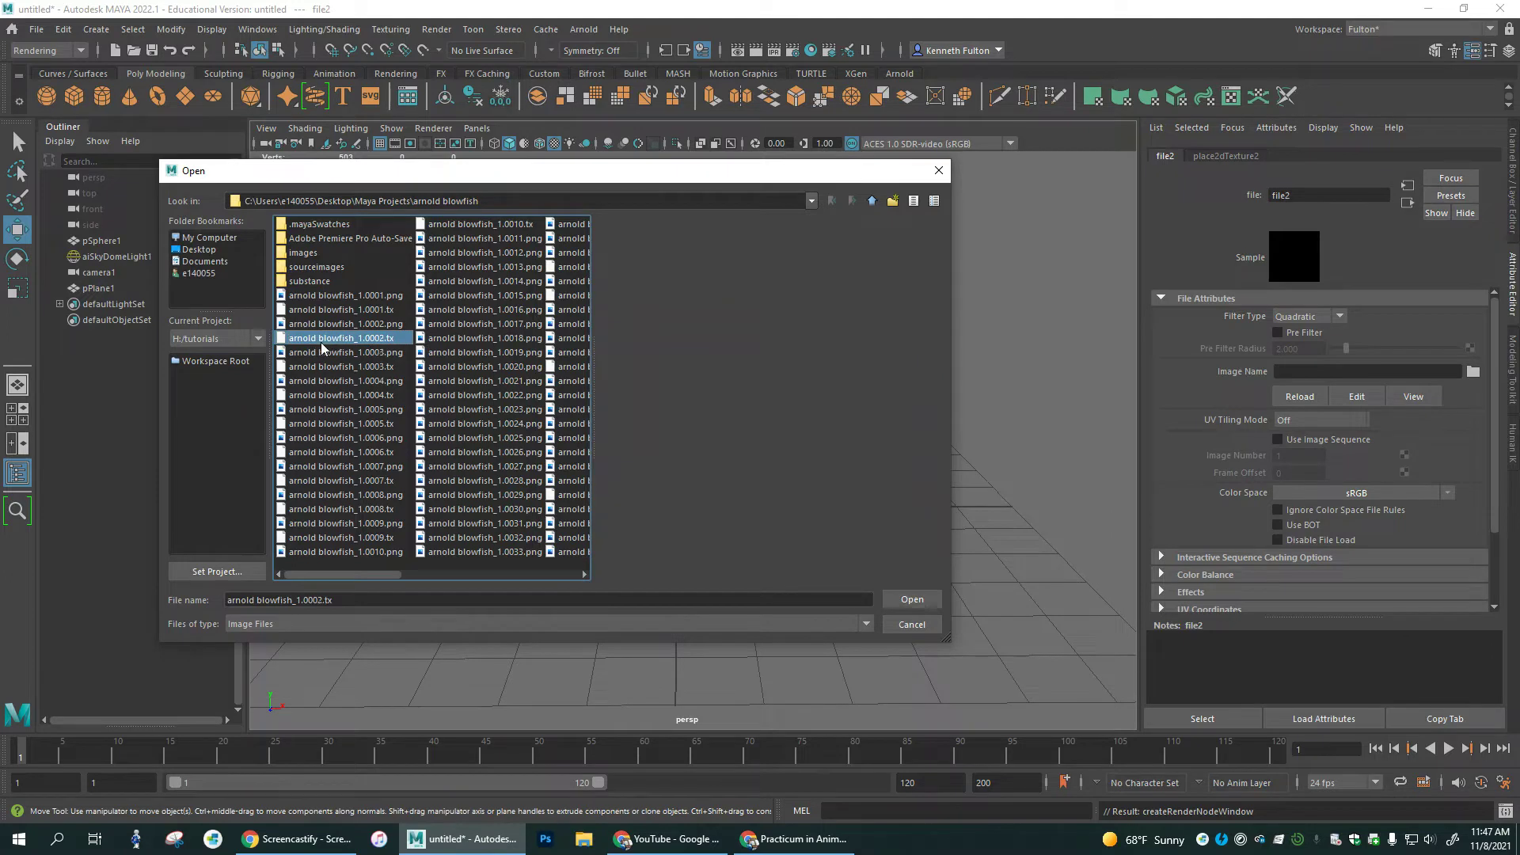
pyautogui.press('Down')
pyautogui.press('Down')
pyautogui.press('Down')
pyautogui.press('Down')
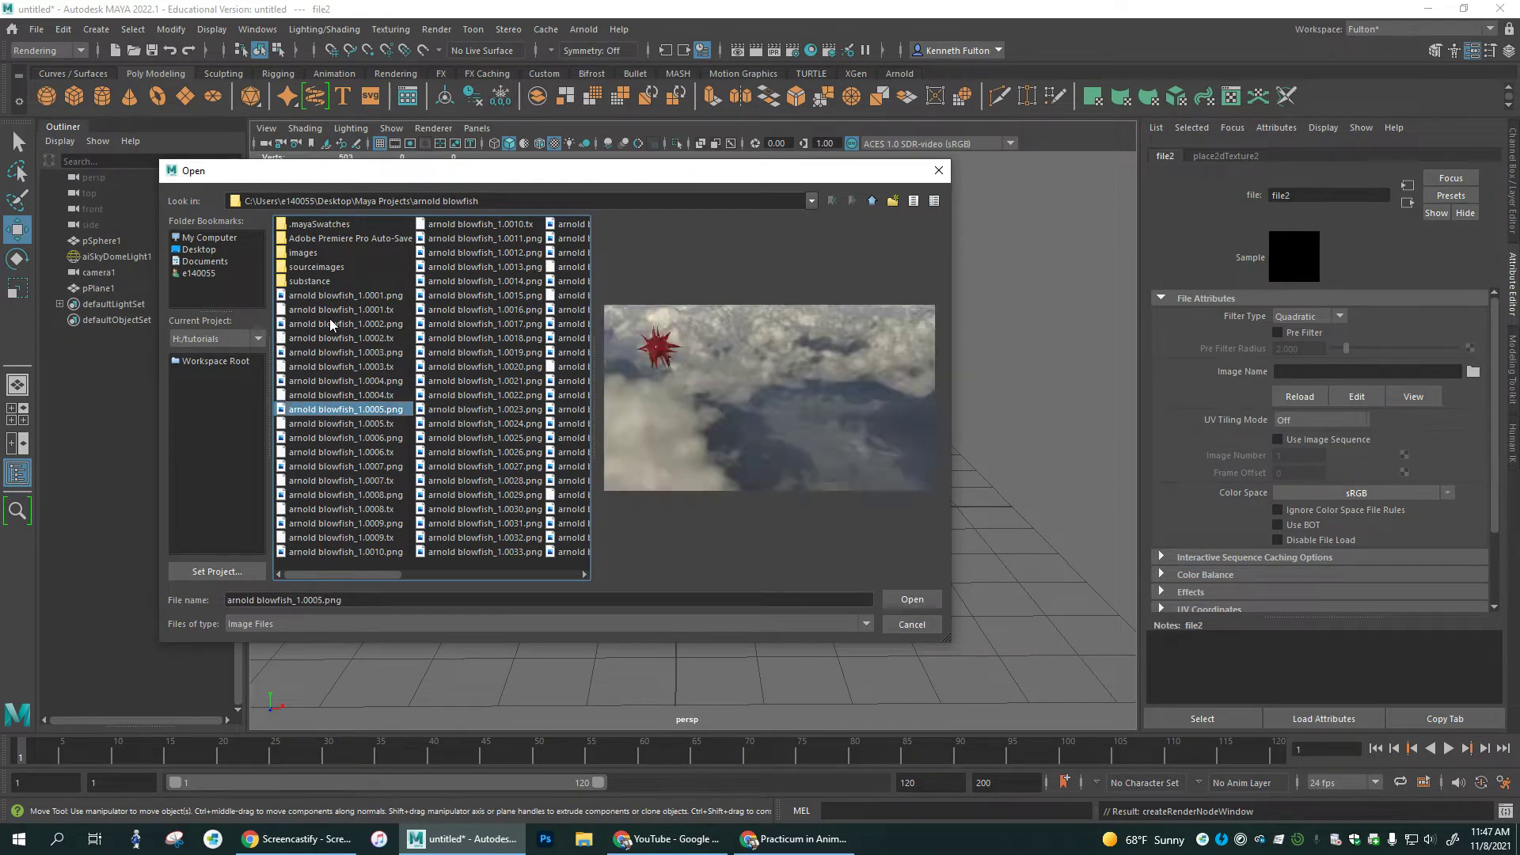
pyautogui.press('Up')
pyautogui.press('Up')
pyautogui.press('Up')
pyautogui.press('Up')
pyautogui.press('Up')
pyautogui.press('Up')
pyautogui.press('Up')
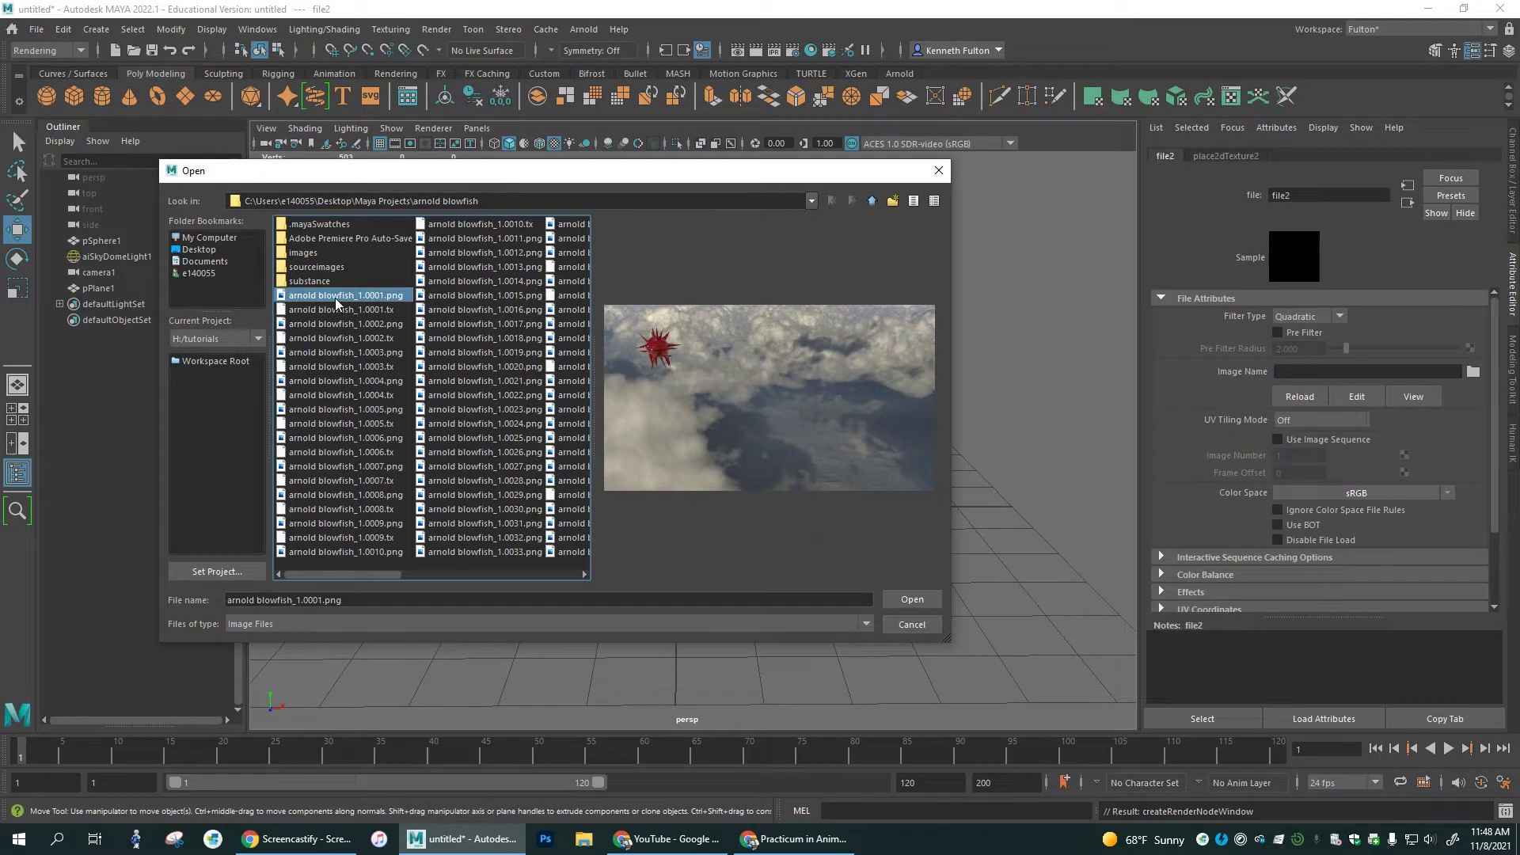
pyautogui.click(922, 598)
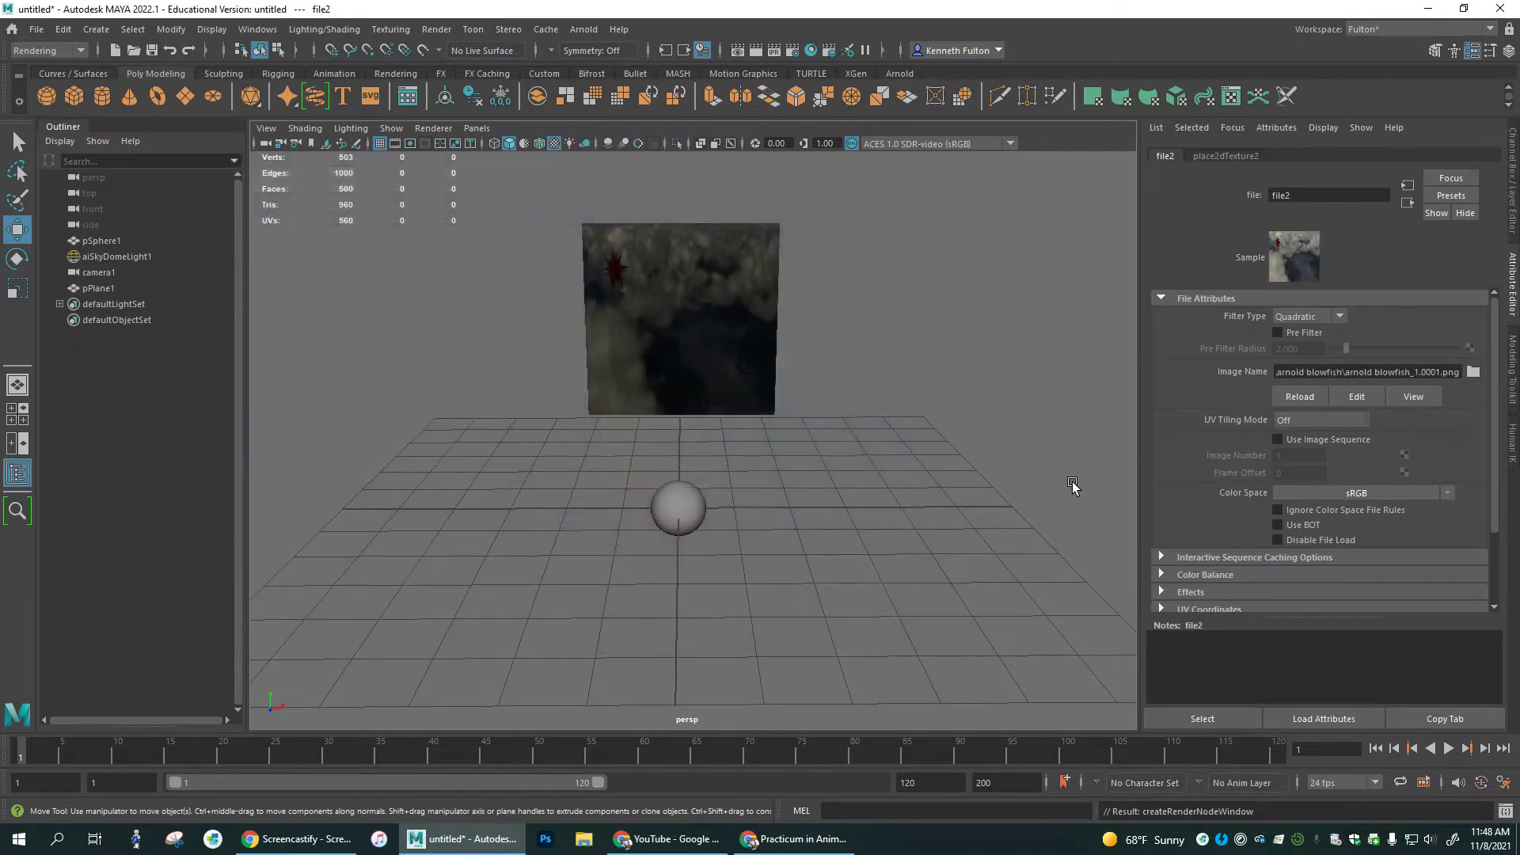
# Enable Use Image Sequence and scale the plane down vertically to fit the image
pyautogui.click(1277, 439)
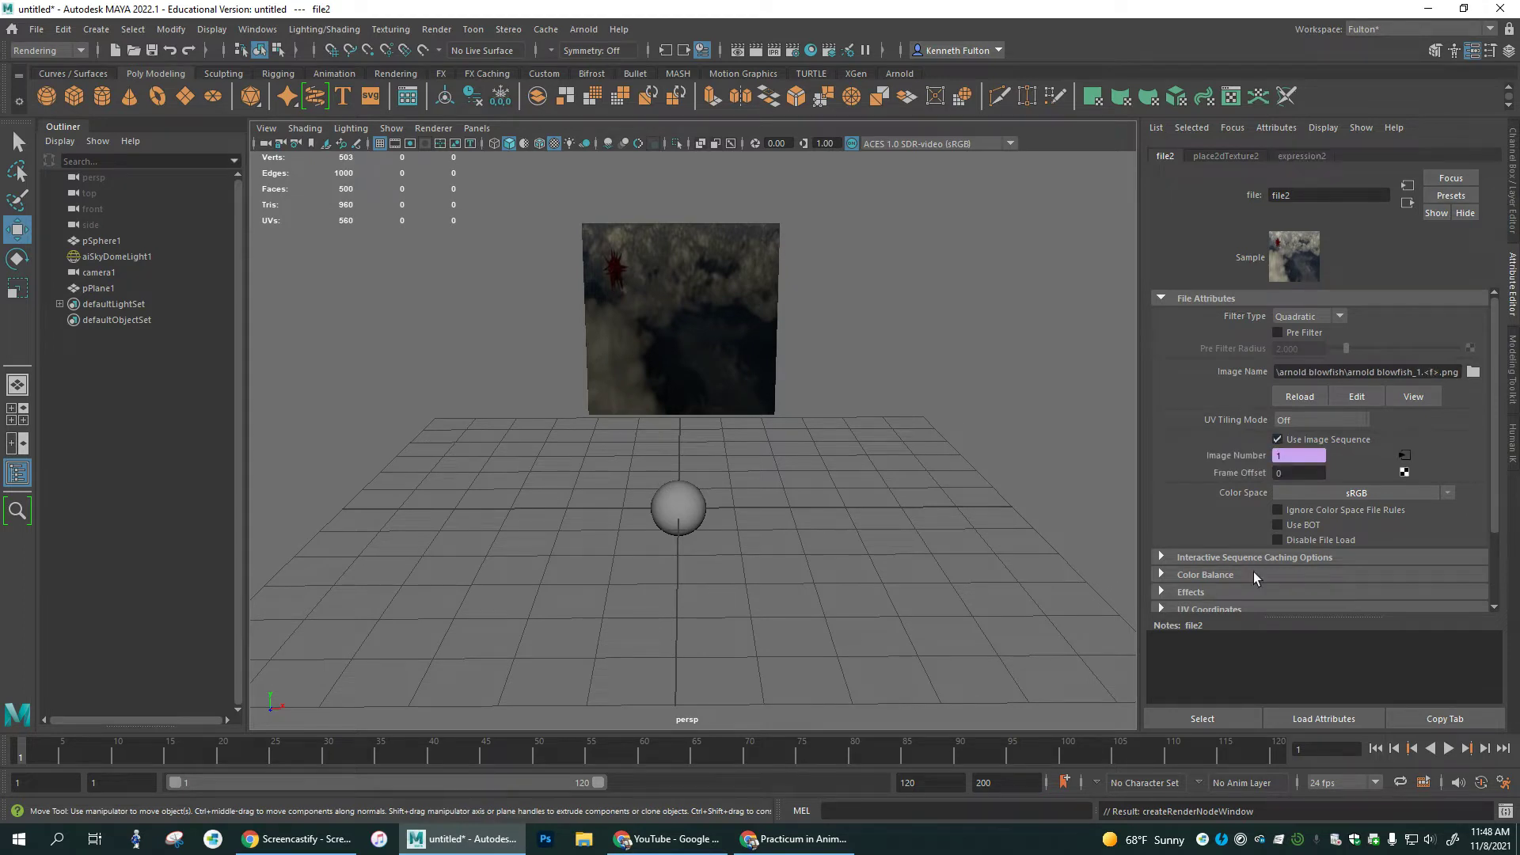
pyautogui.click(671, 306)
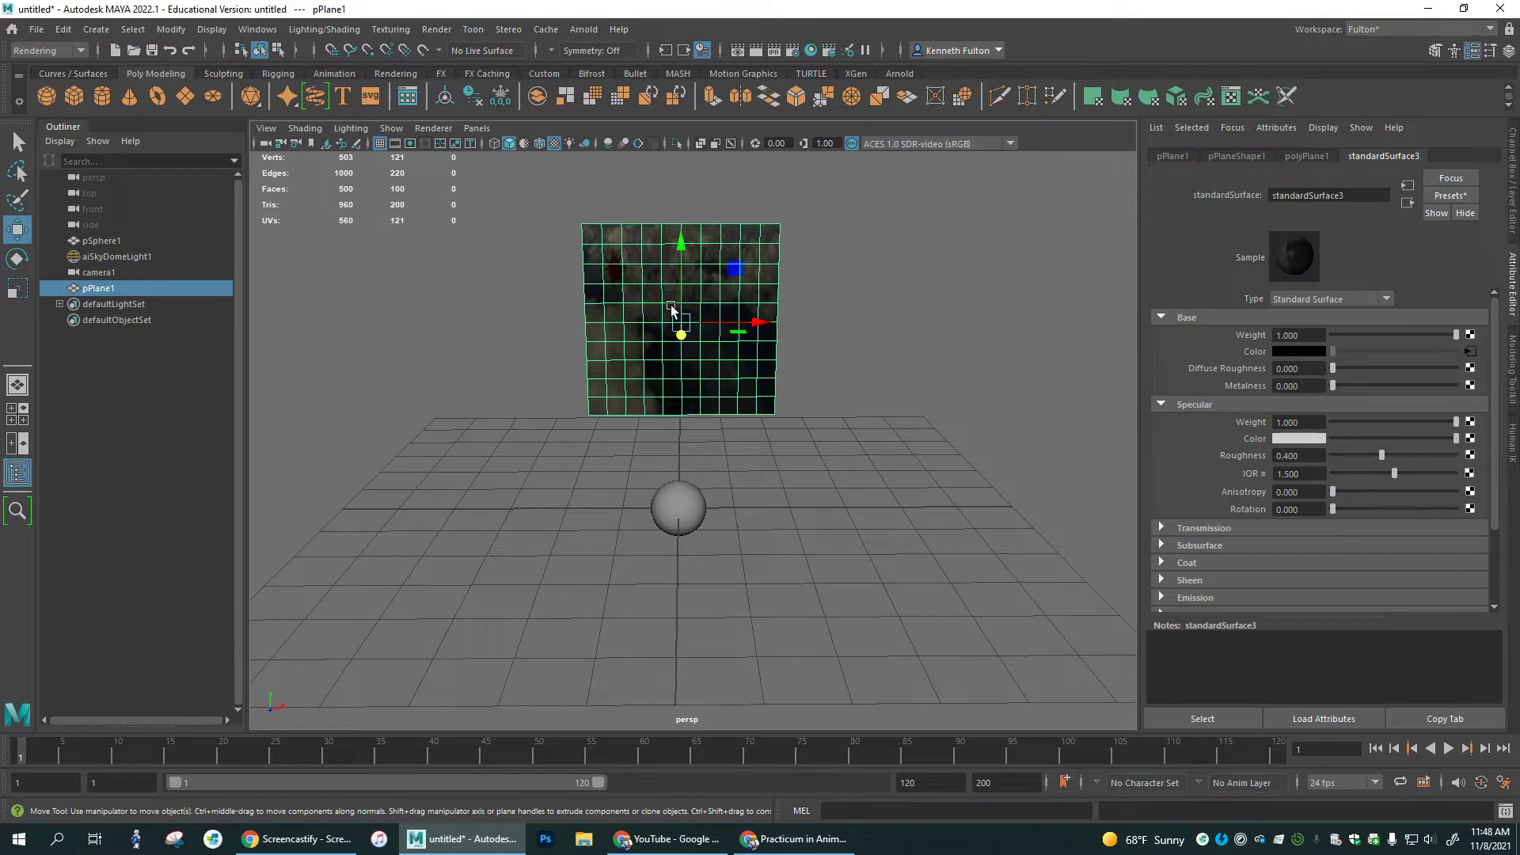
pyautogui.press('r')
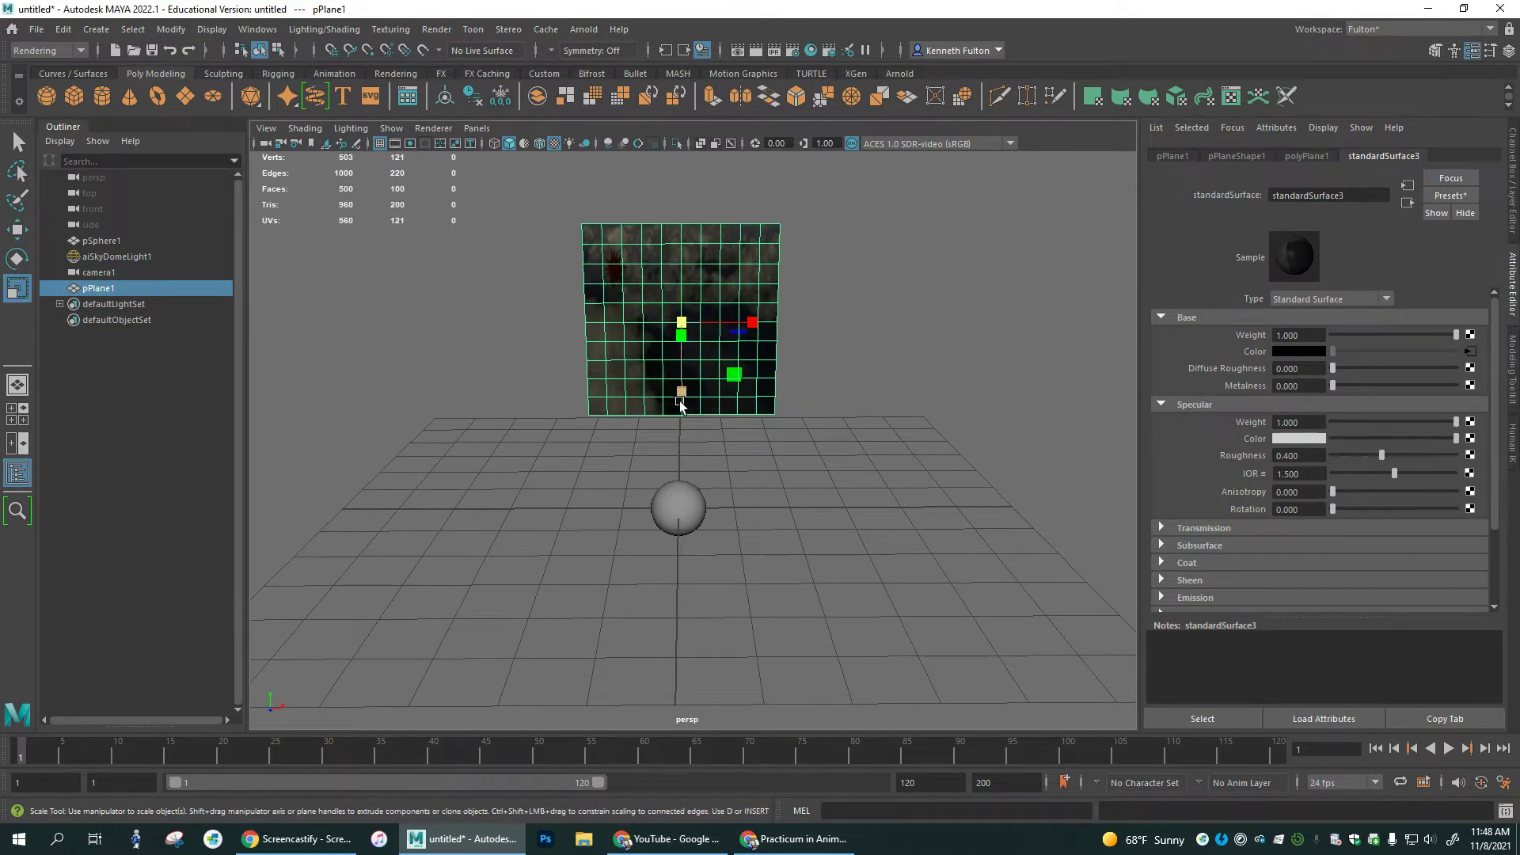
pyautogui.moveTo(682, 400); pyautogui.dragTo(683, 376)
pyautogui.click(669, 360)
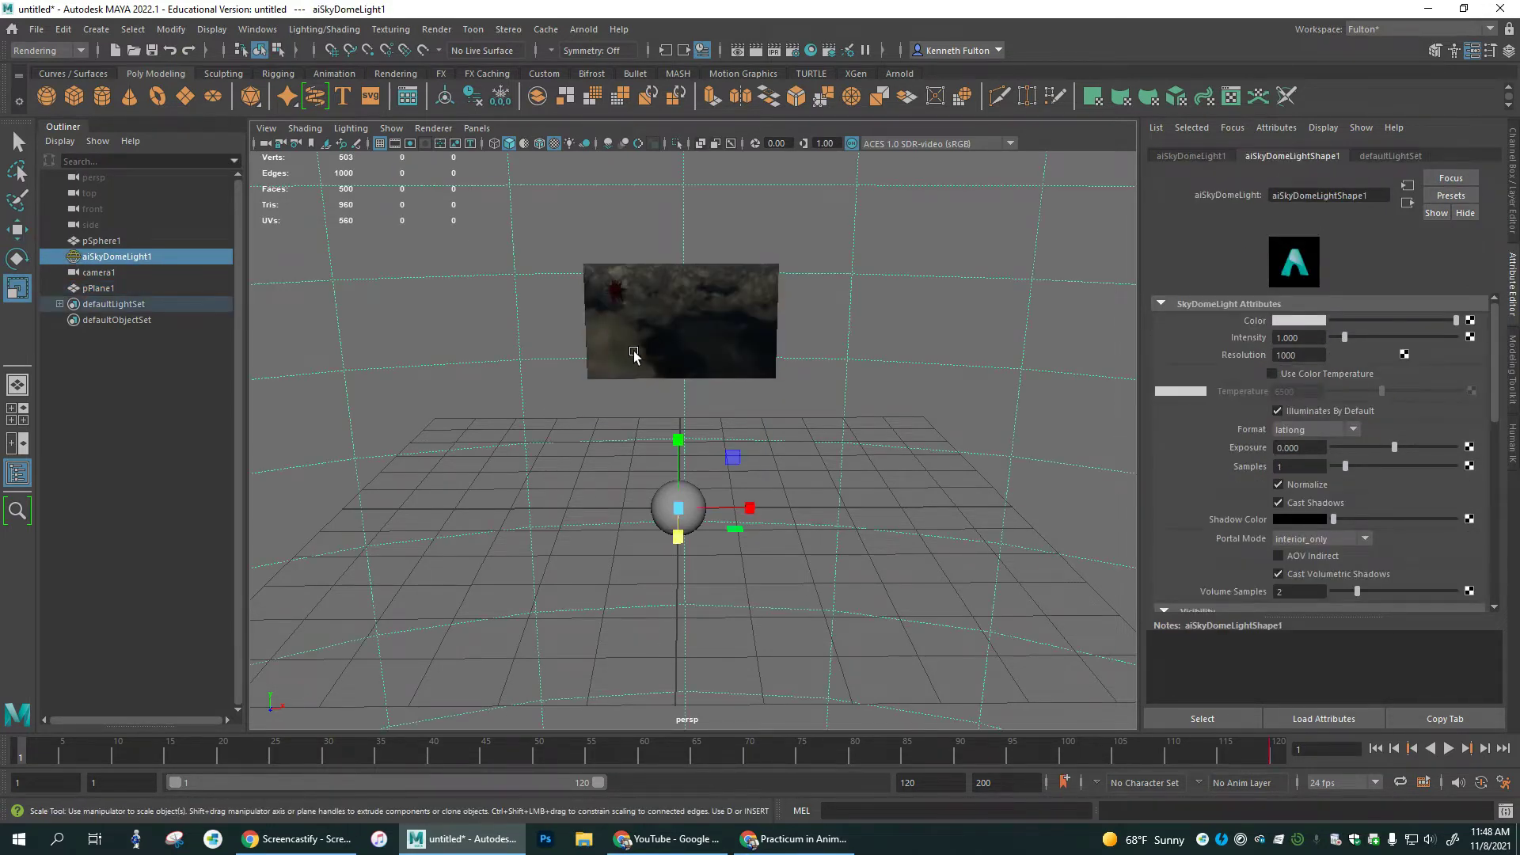
pyautogui.scroll(5, 648, 331)
pyautogui.click(676, 269)
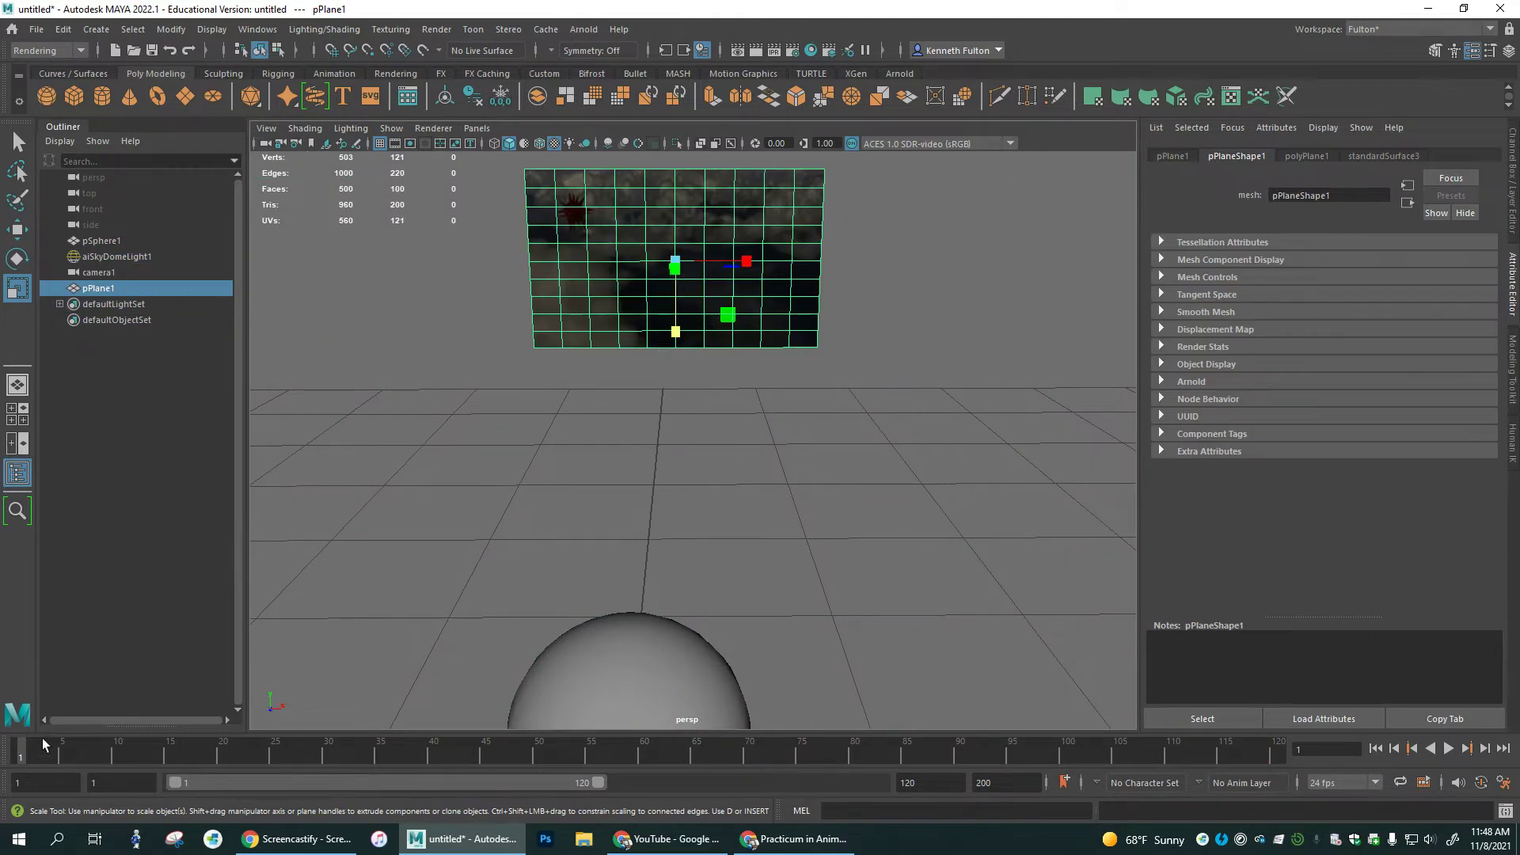
# Play the timeline to preview the image sequence on the backdrop plane
pyautogui.moveTo(474, 565); pyautogui.dragTo(263, 715)
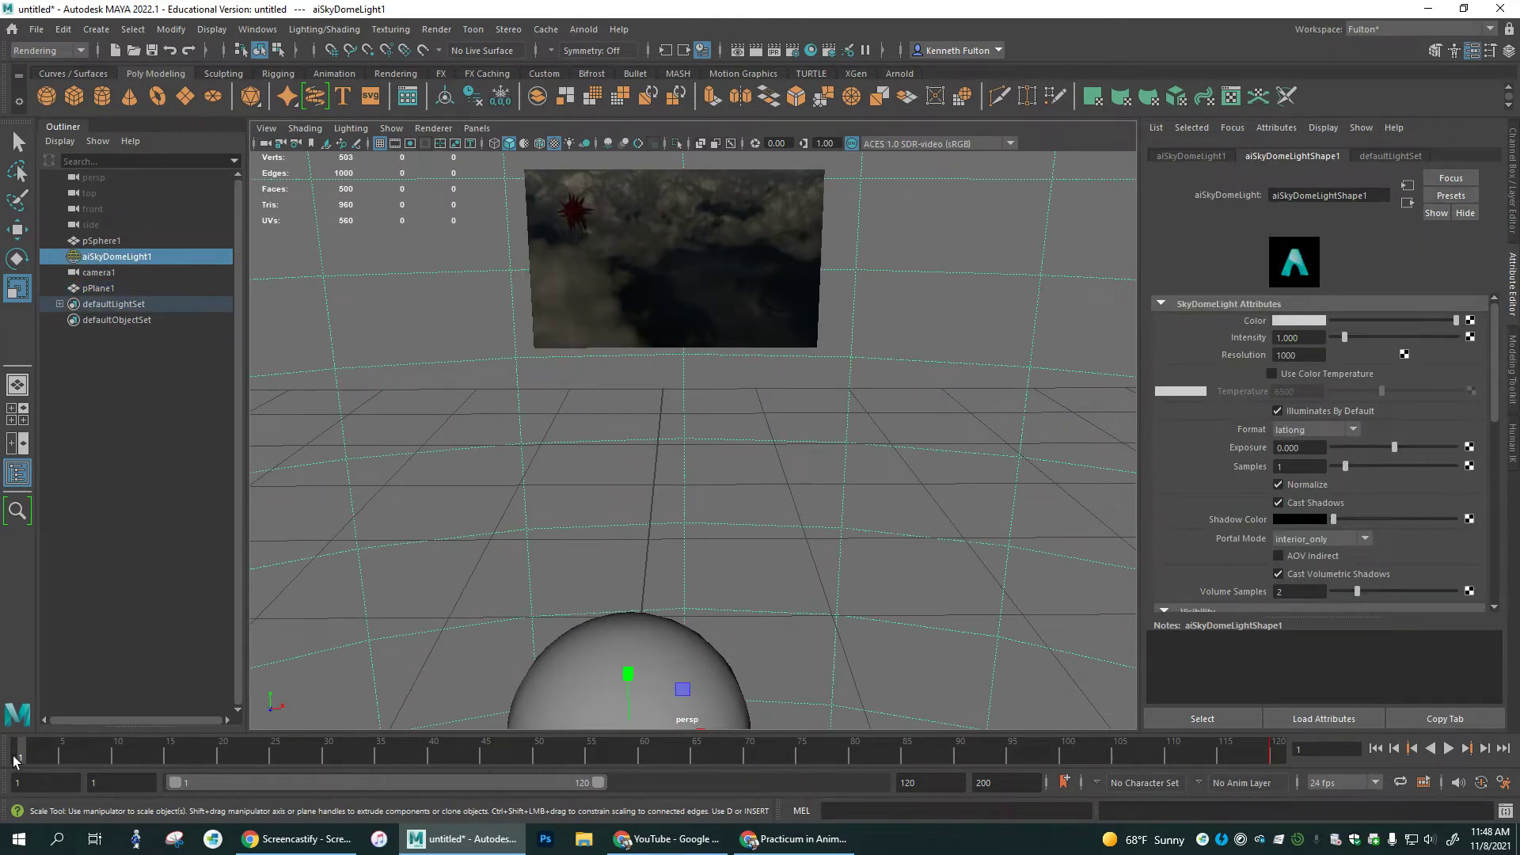
pyautogui.hotkey('alt', 'v')
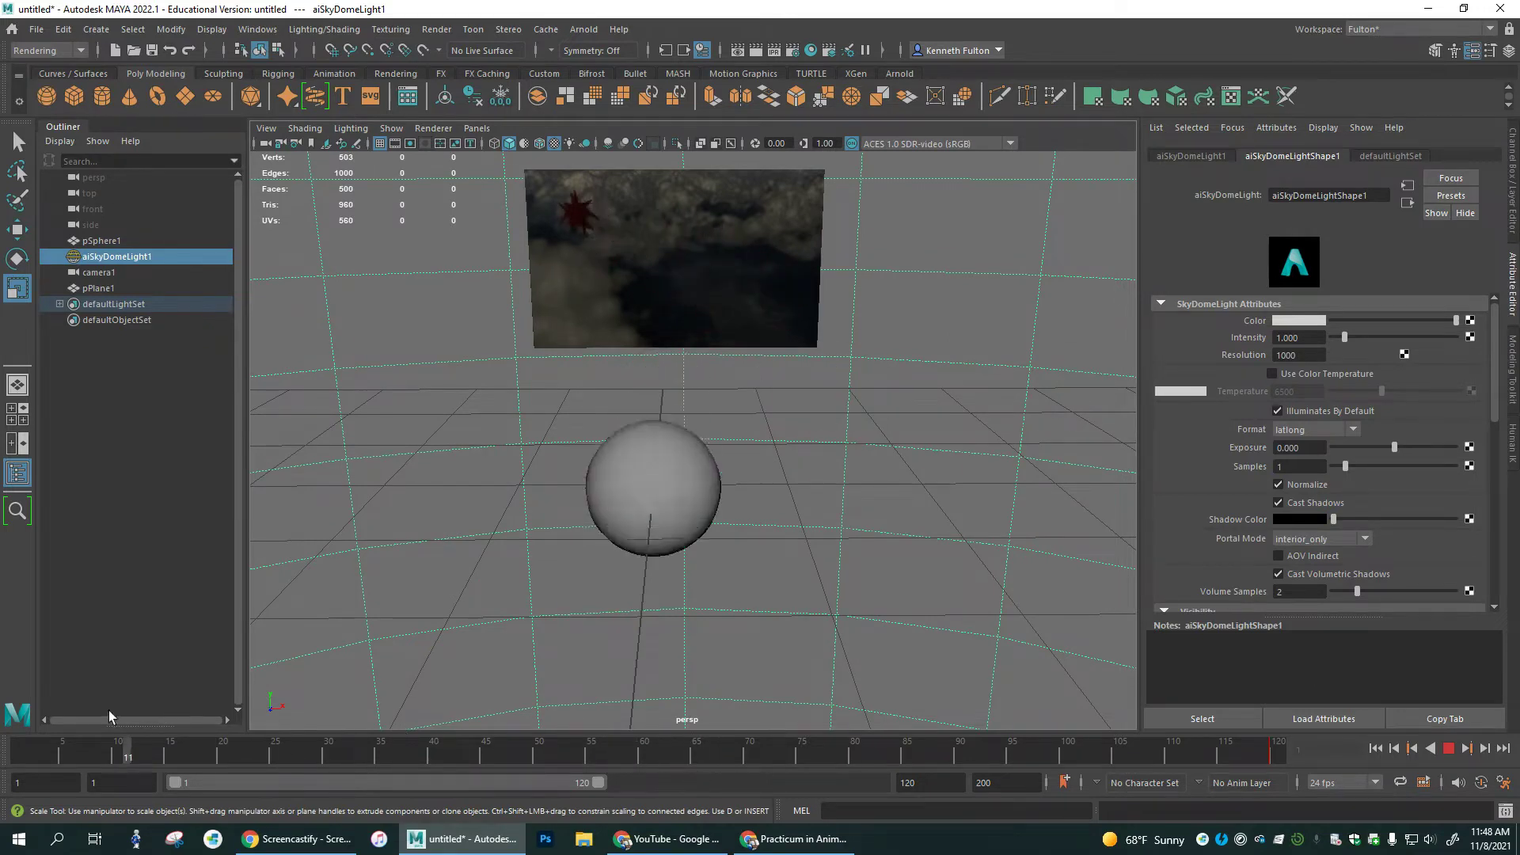
pyautogui.moveTo(458, 741)
pyautogui.mouseDown()
pyautogui.moveTo(1050, 753)
pyautogui.moveTo(202, 748)
pyautogui.mouseUp()
pyautogui.press('Escape')
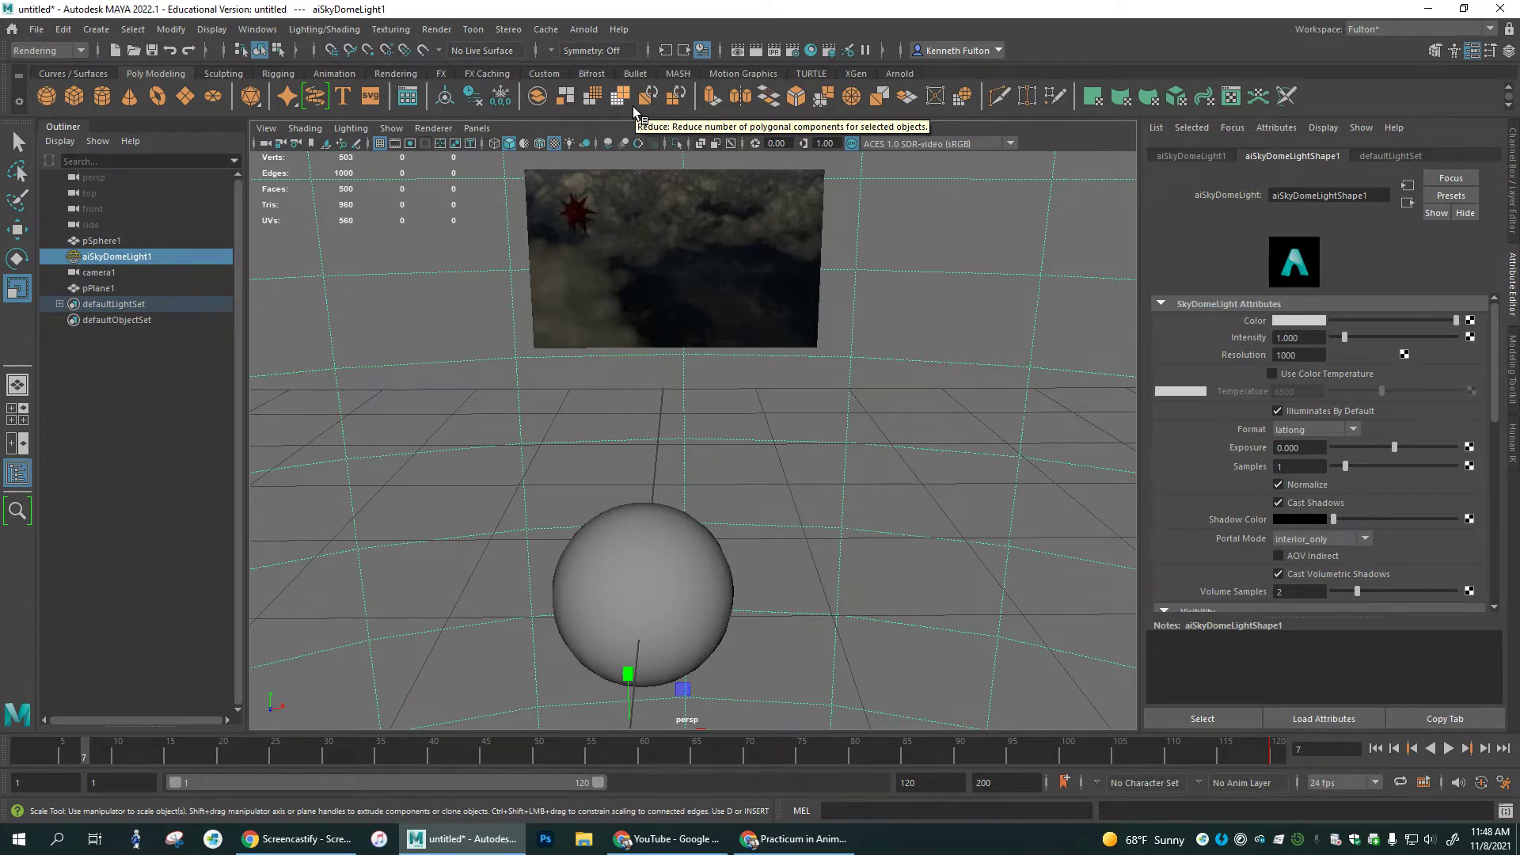
pyautogui.click(33, 32)
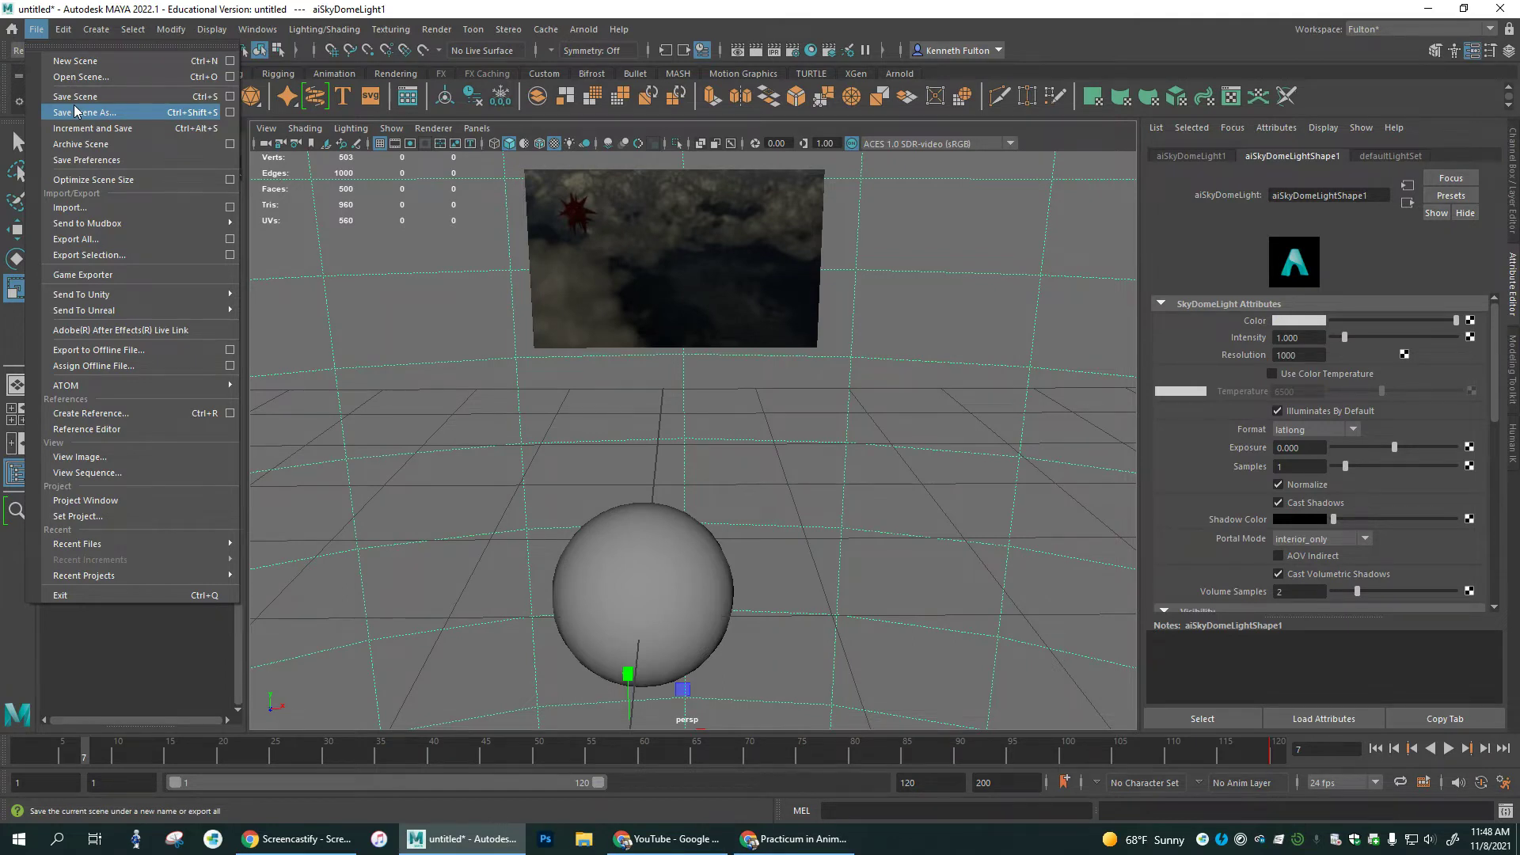
# Set the project to a new 'image plane sample' folder in H:\tutorials with a default workspace
pyautogui.click(102, 516)
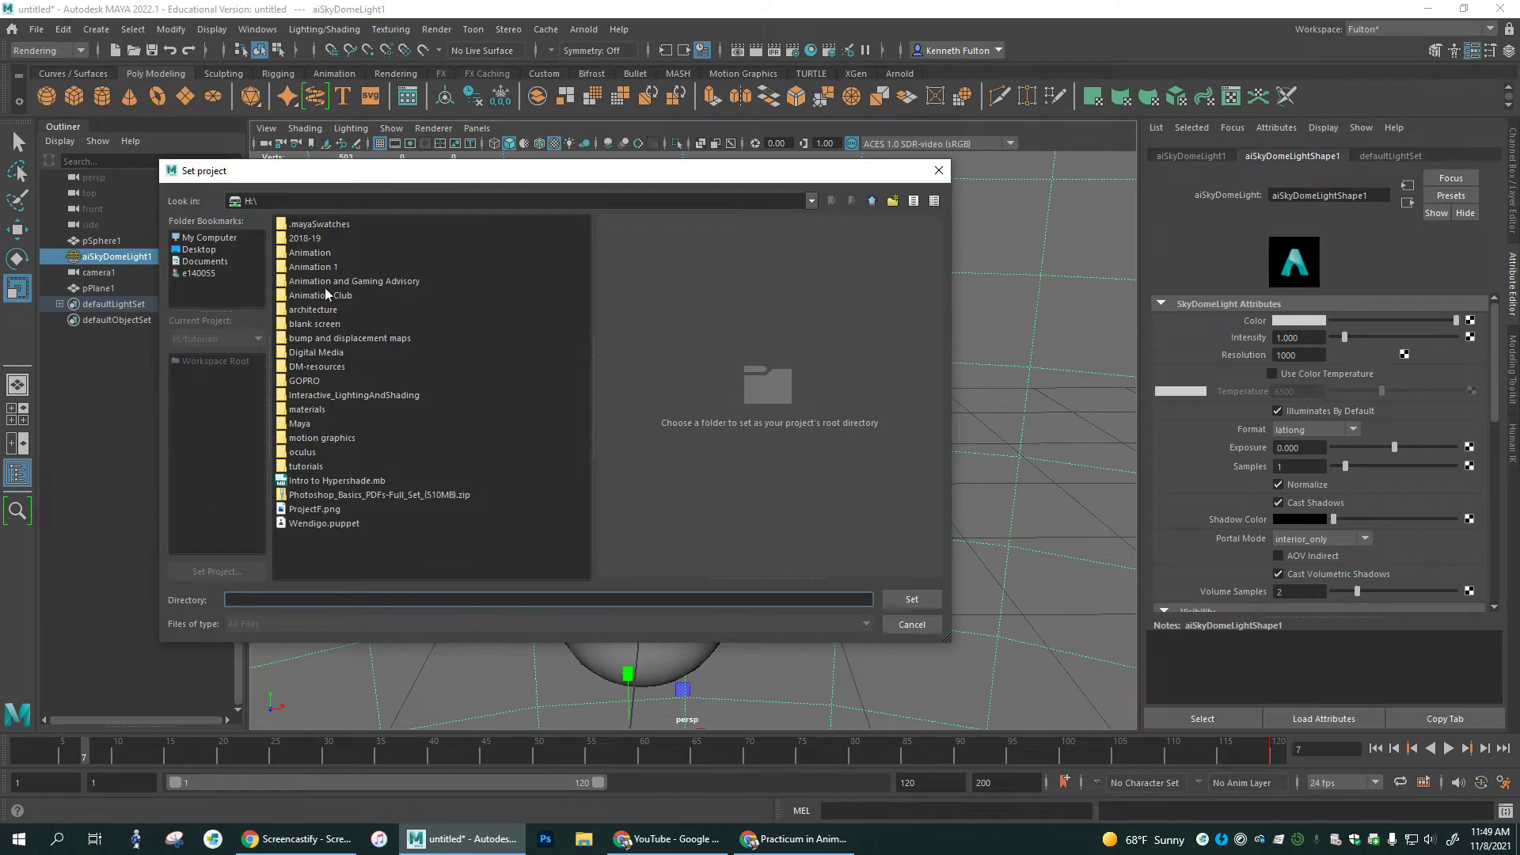
pyautogui.doubleClick(288, 466)
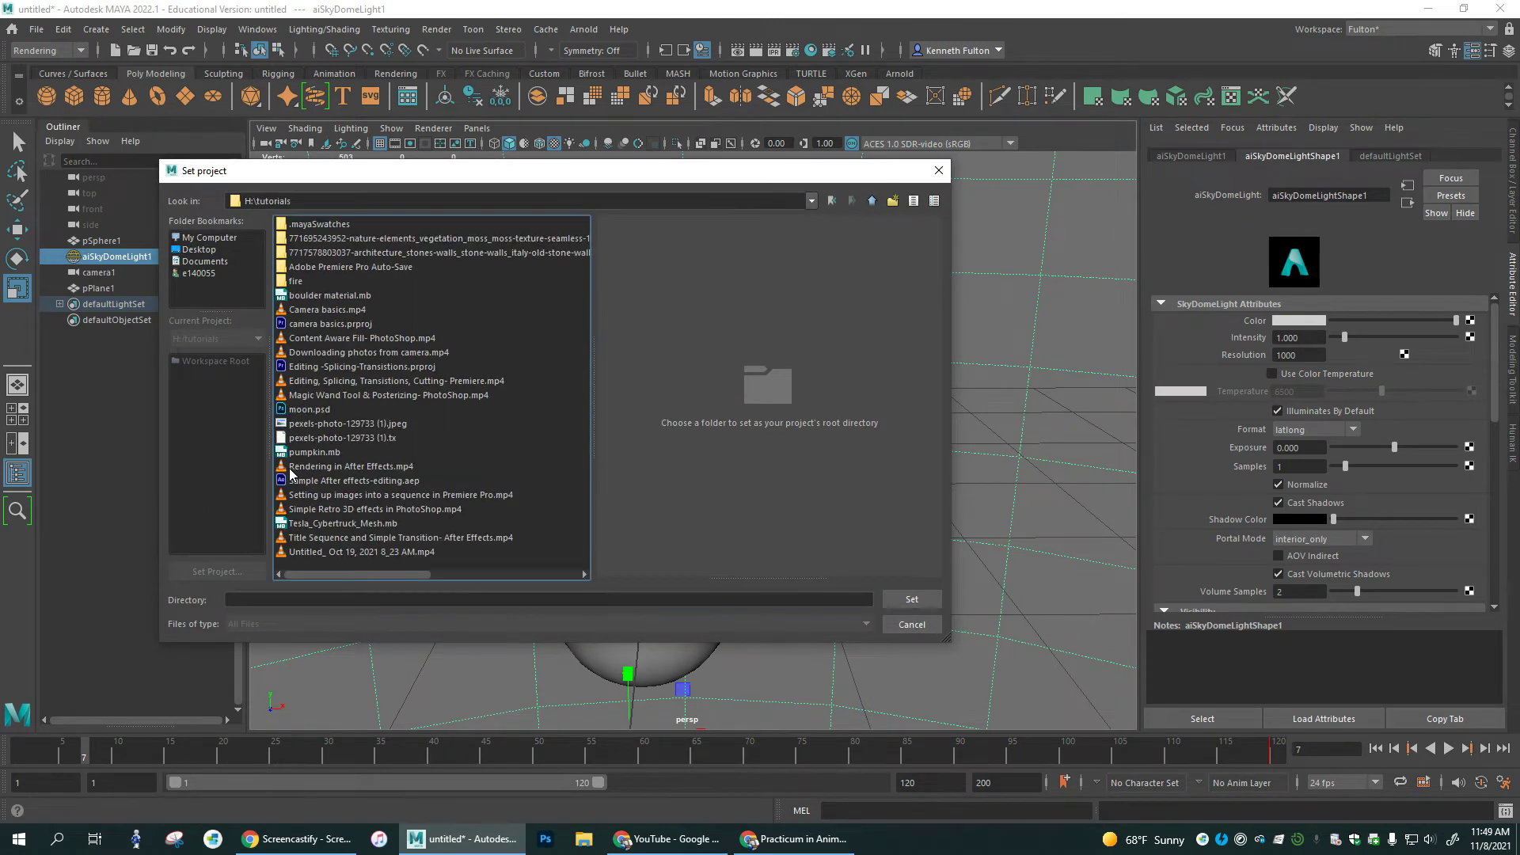
pyautogui.click(272, 600)
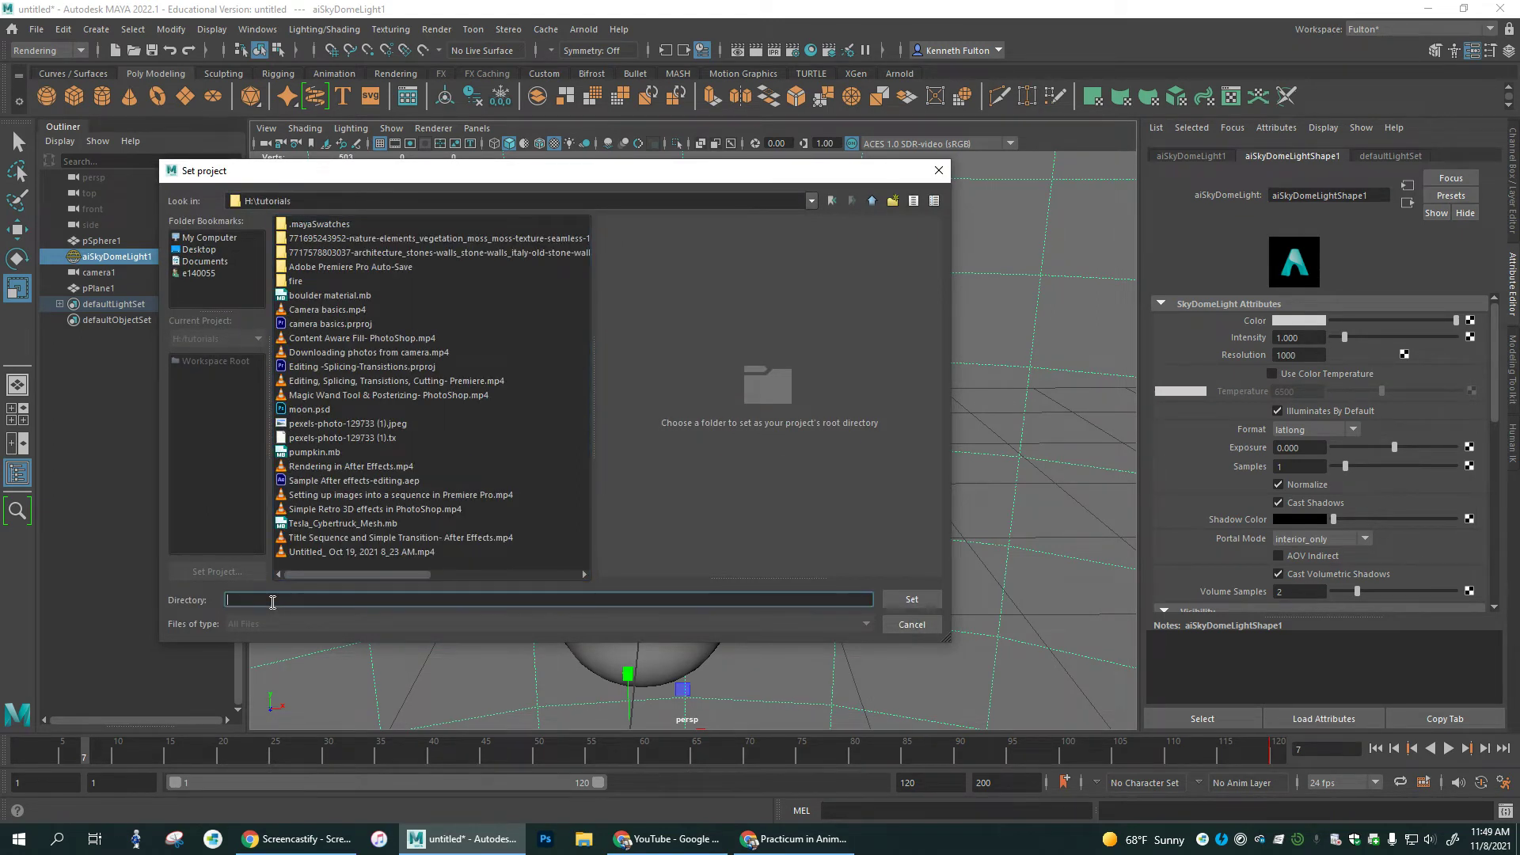
pyautogui.click(892, 200)
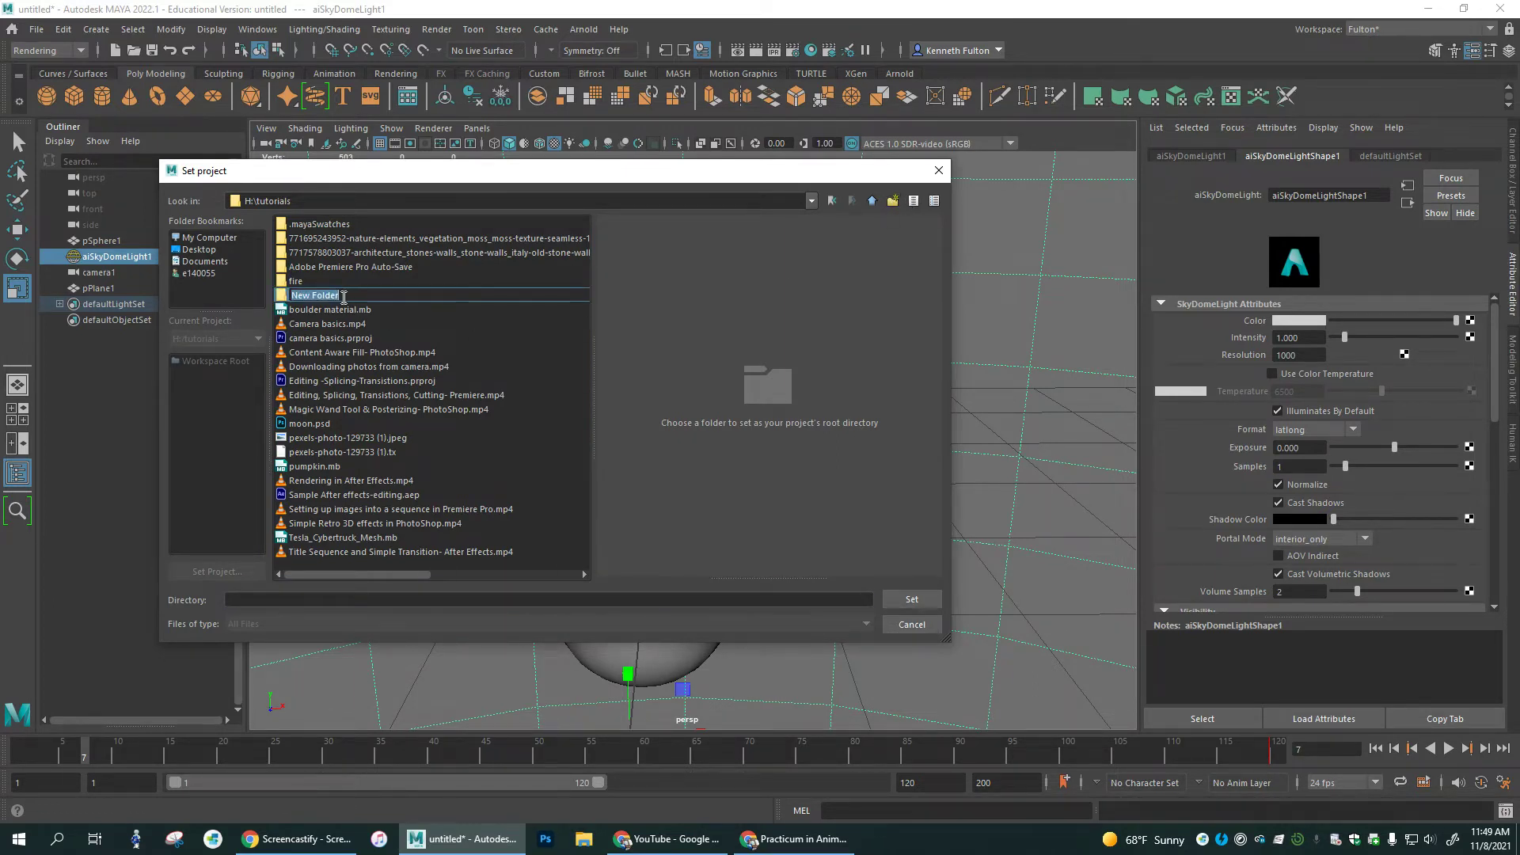
pyautogui.write('image plane sample')
pyautogui.click(307, 287)
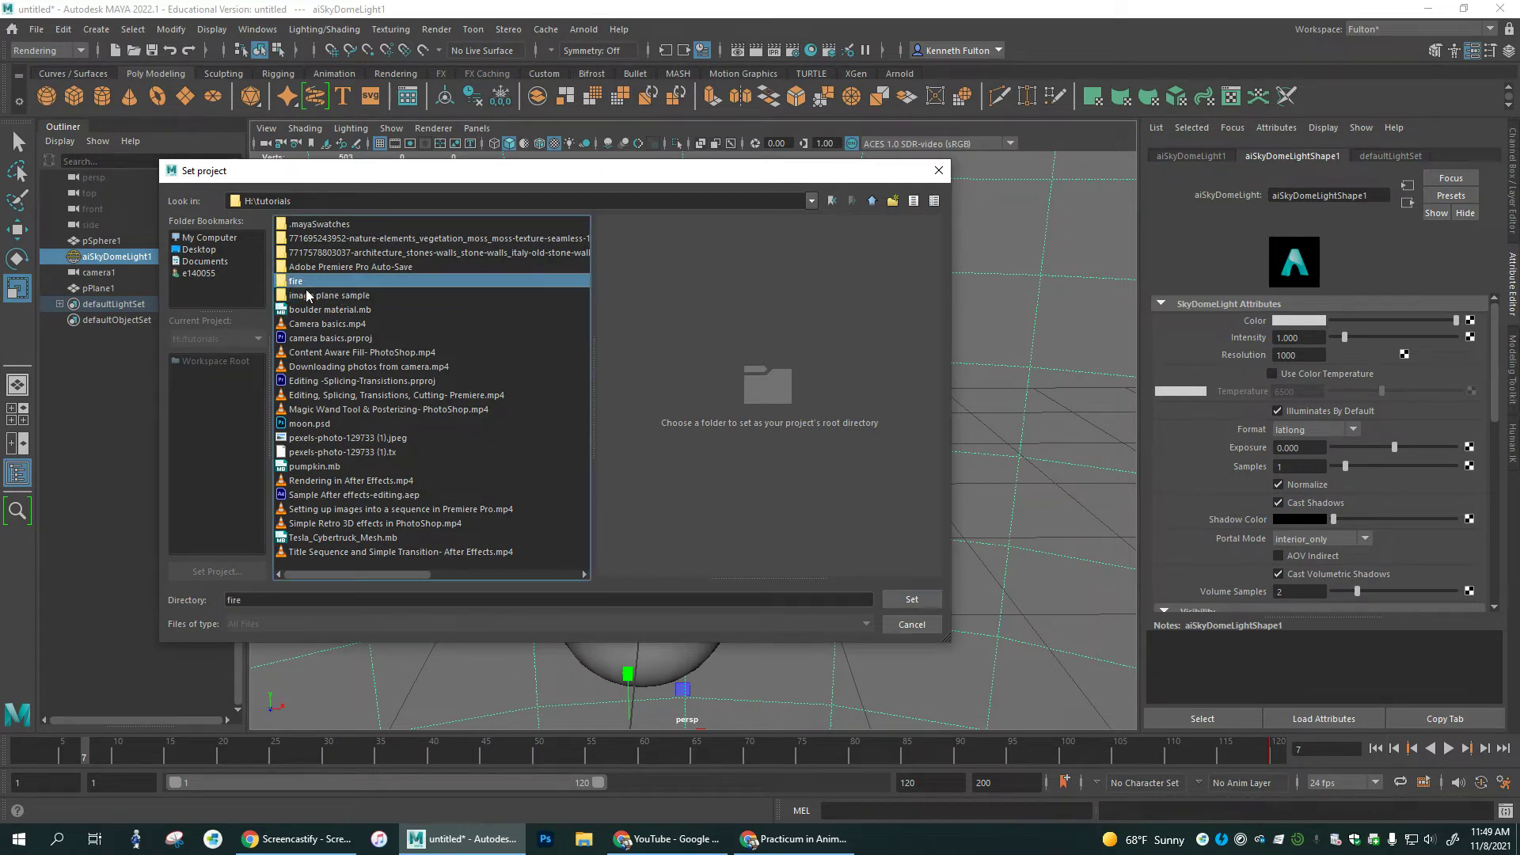
pyautogui.click(307, 295)
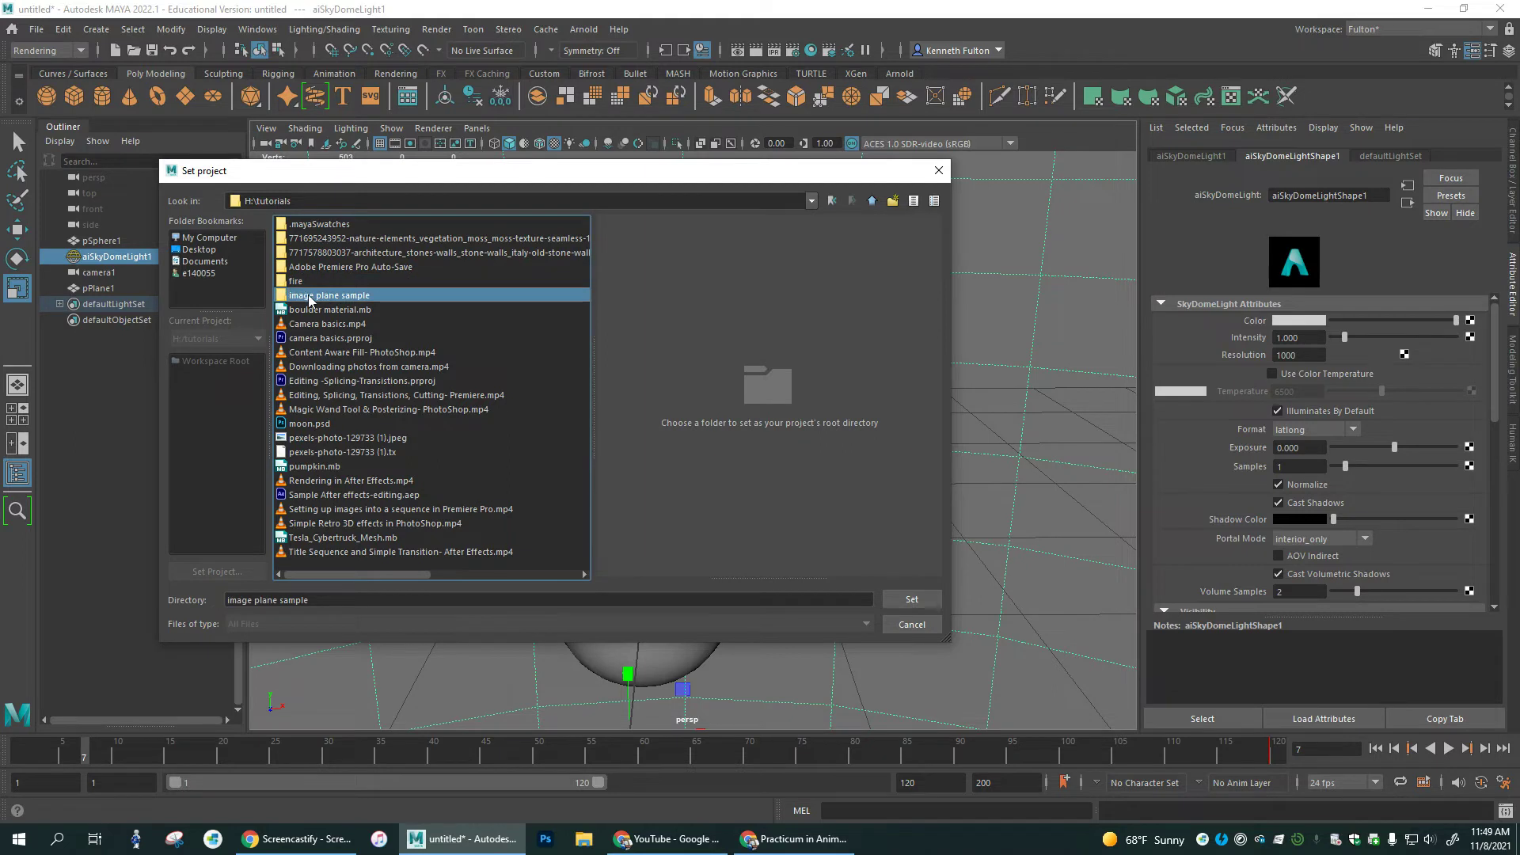
pyautogui.click(912, 600)
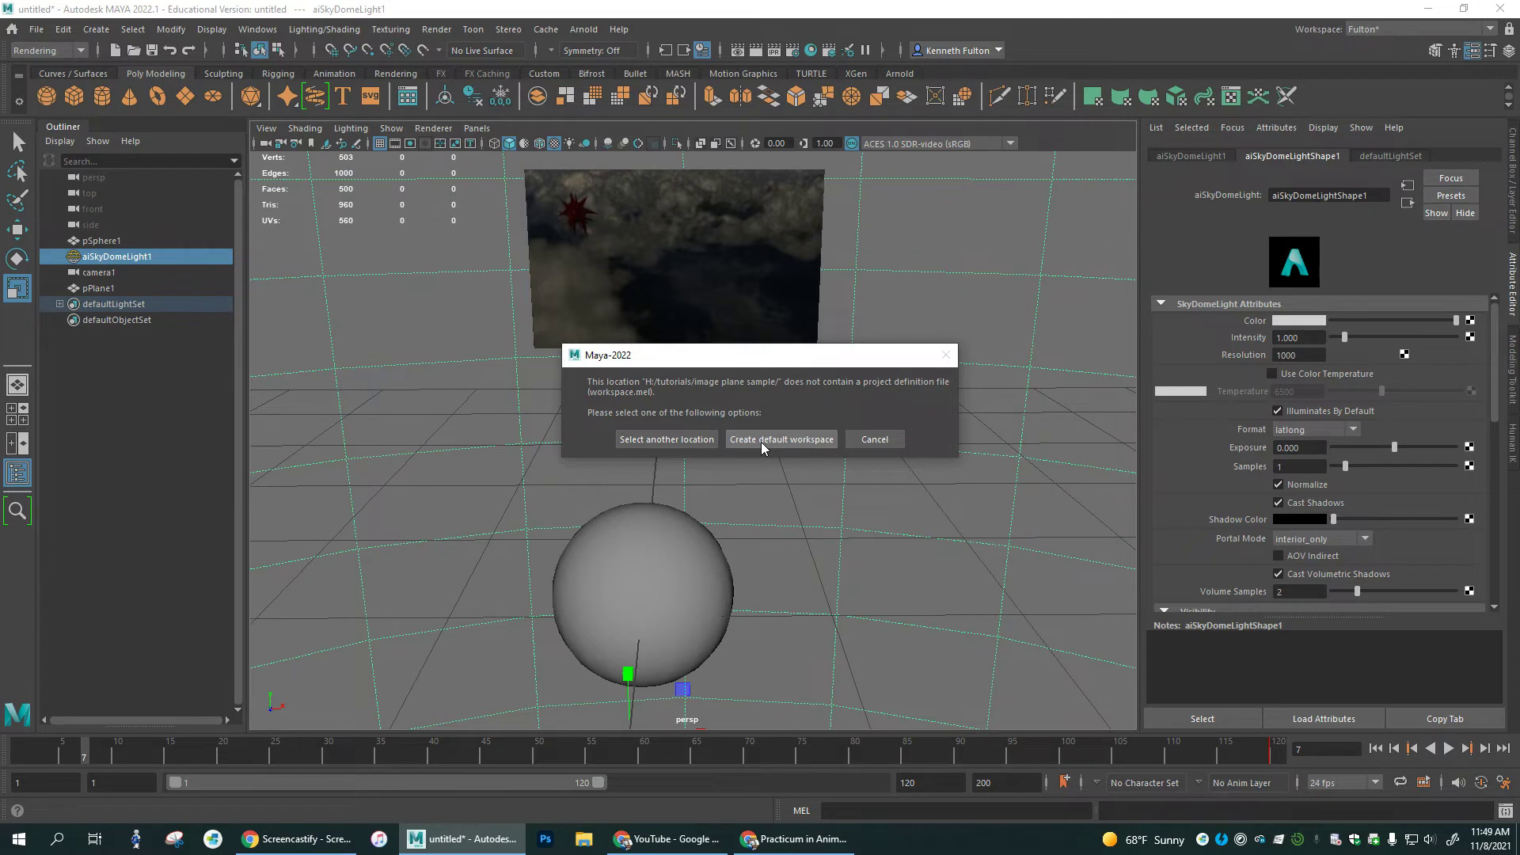
pyautogui.click(762, 442)
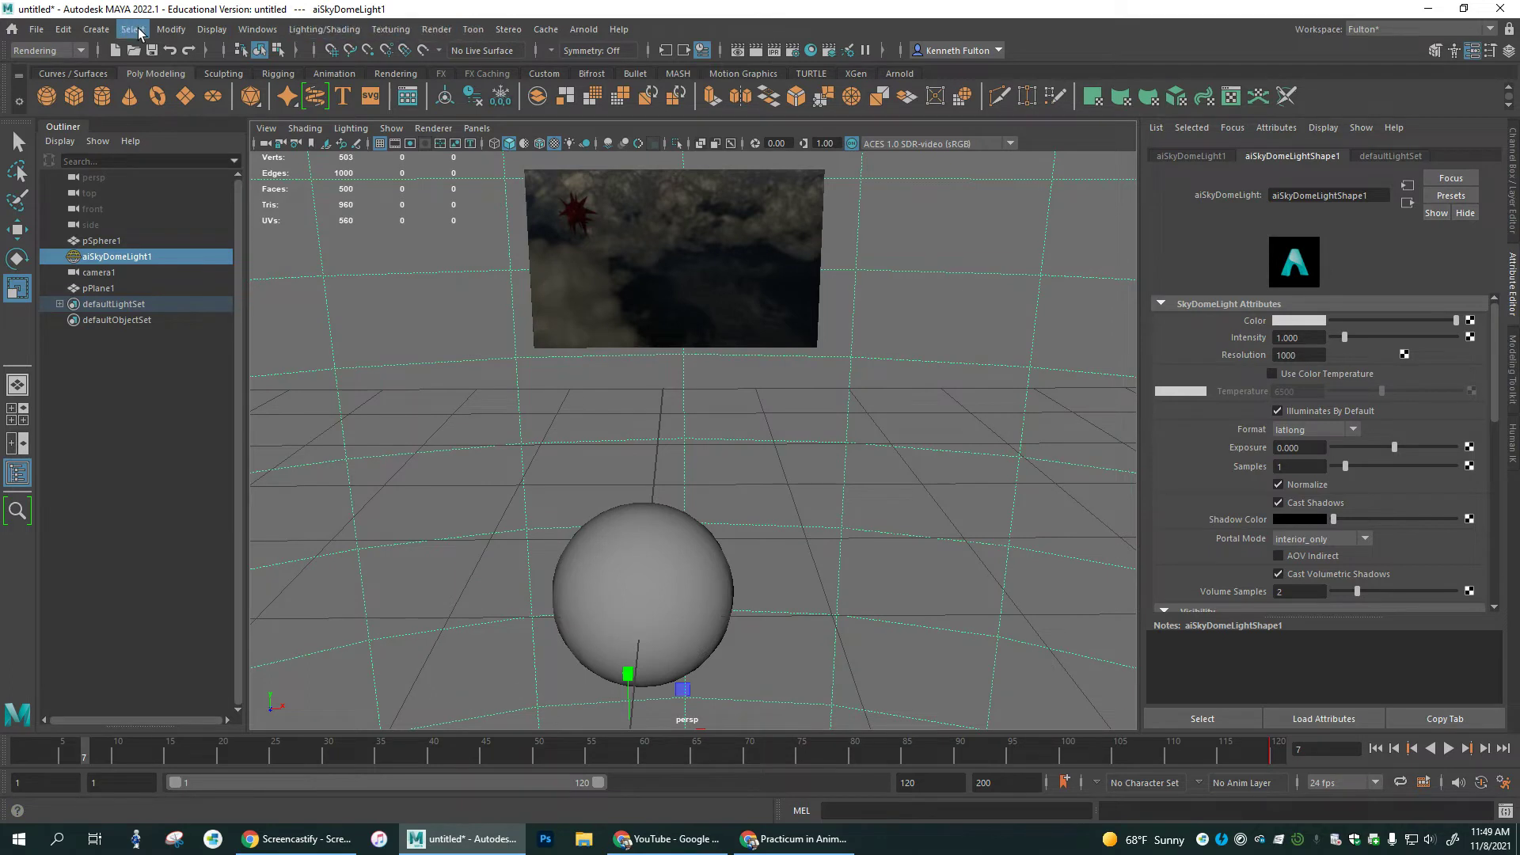
# Save the scene as 'image plane sample.mb' in the project folder
pyautogui.click(37, 29)
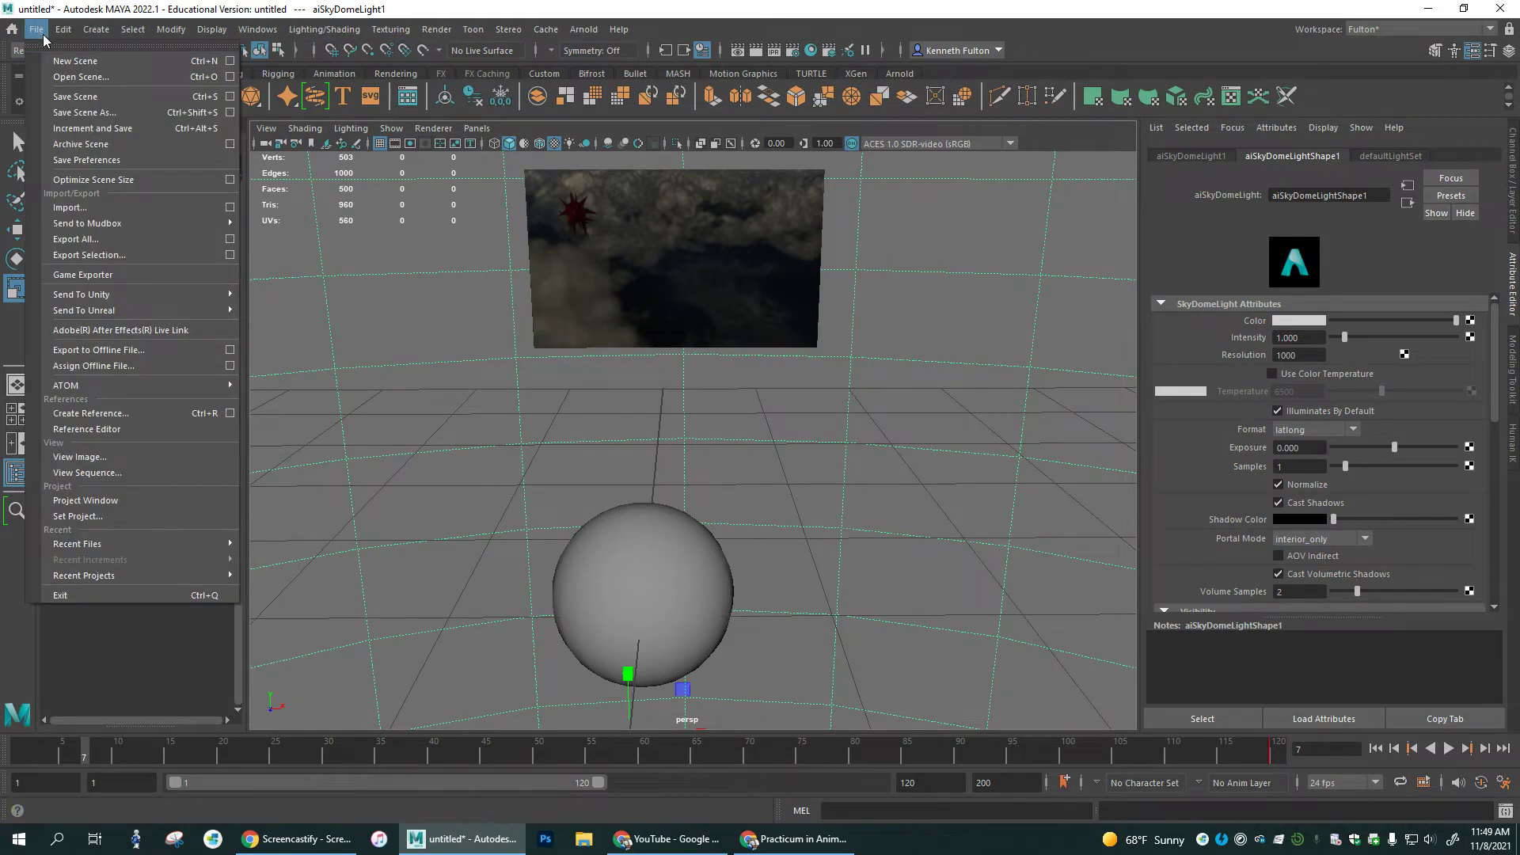
pyautogui.click(84, 112)
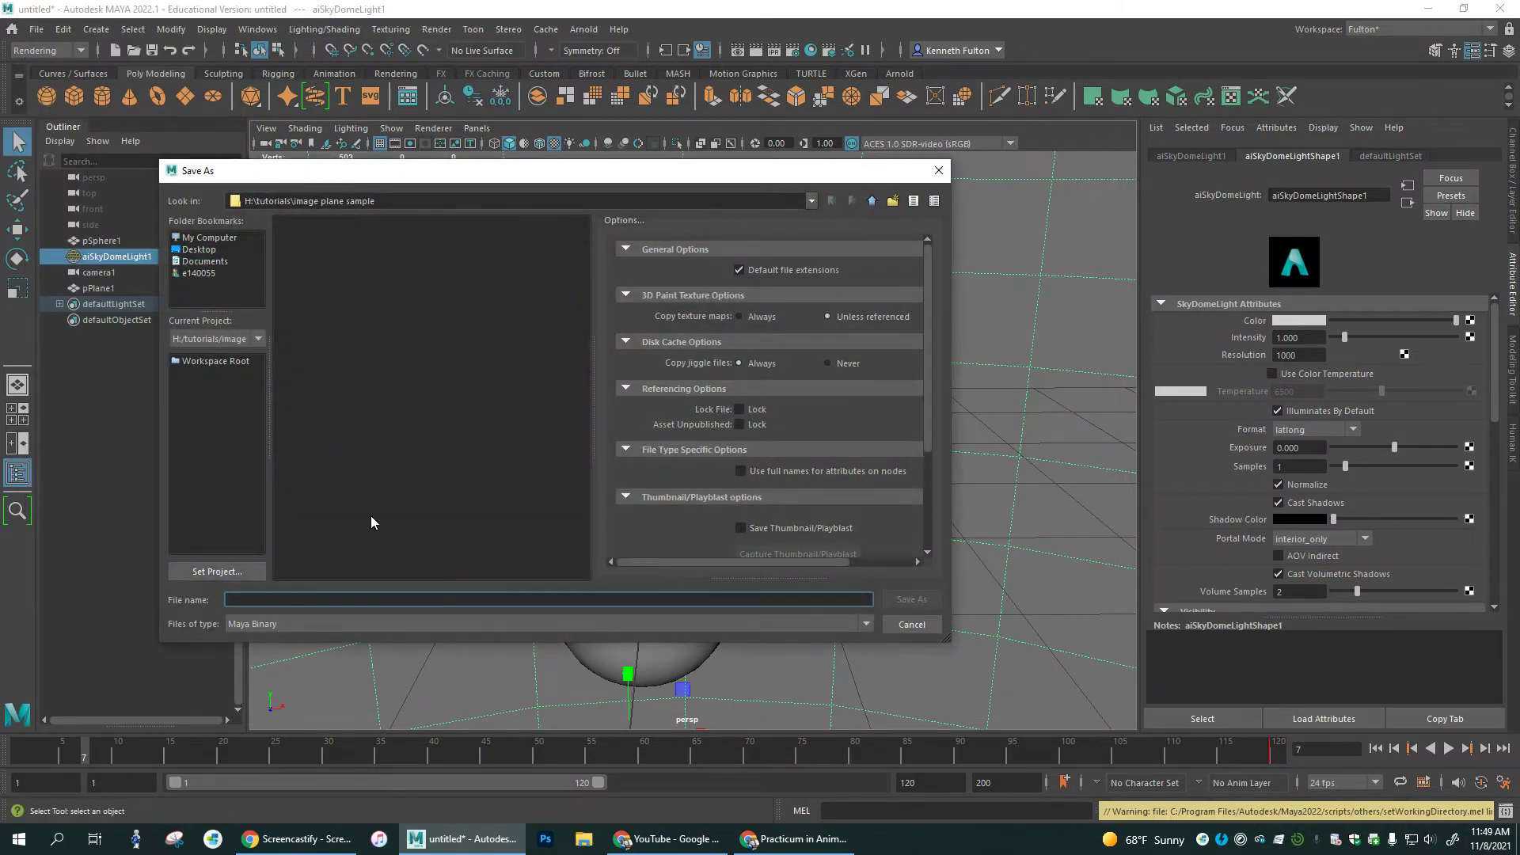
pyautogui.write('image pla')
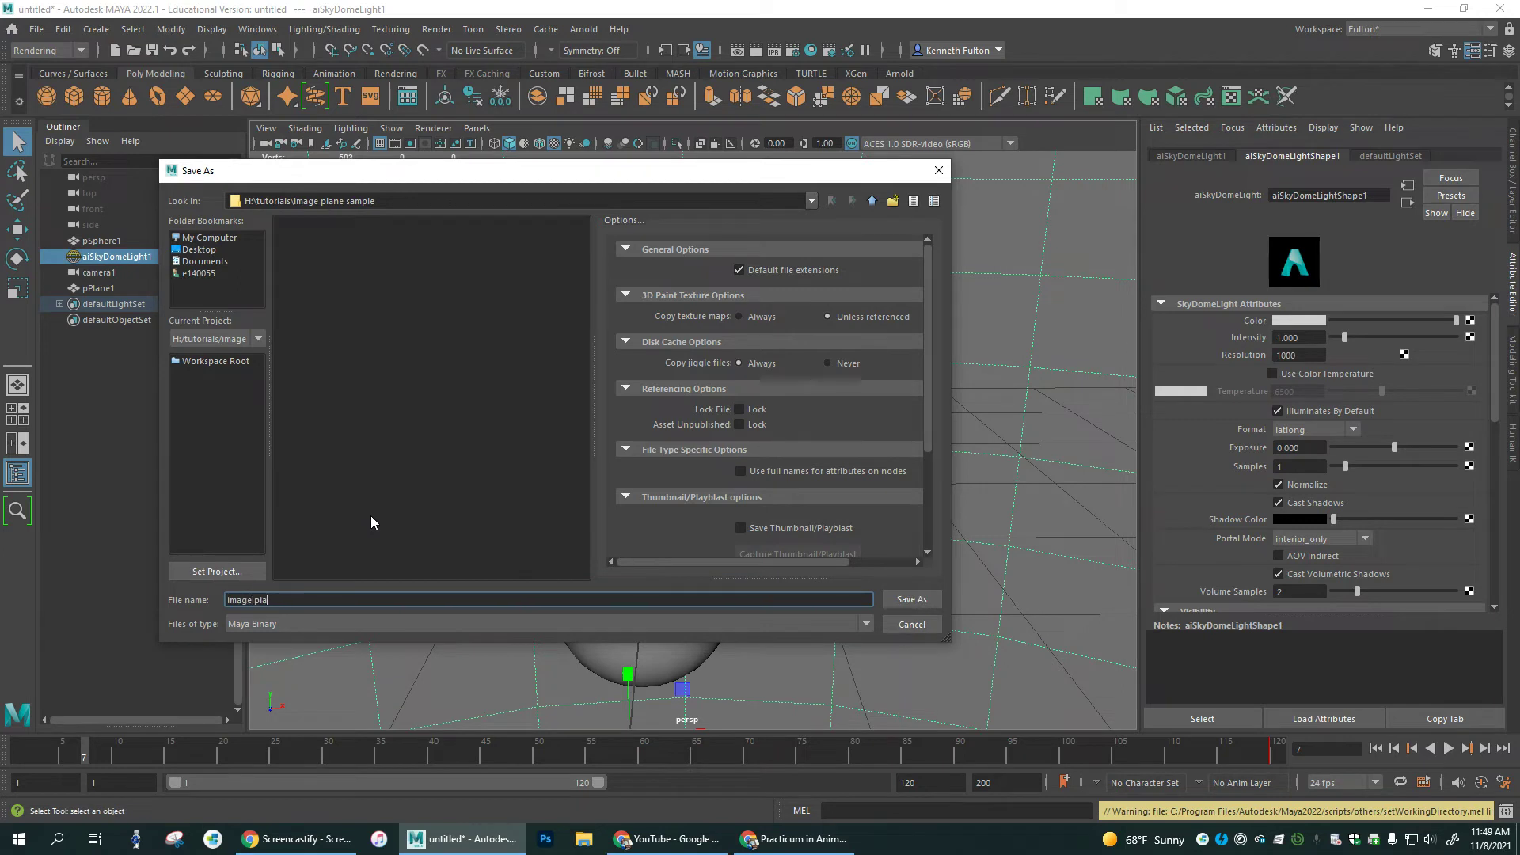
pyautogui.write('ne sample')
pyautogui.click(911, 599)
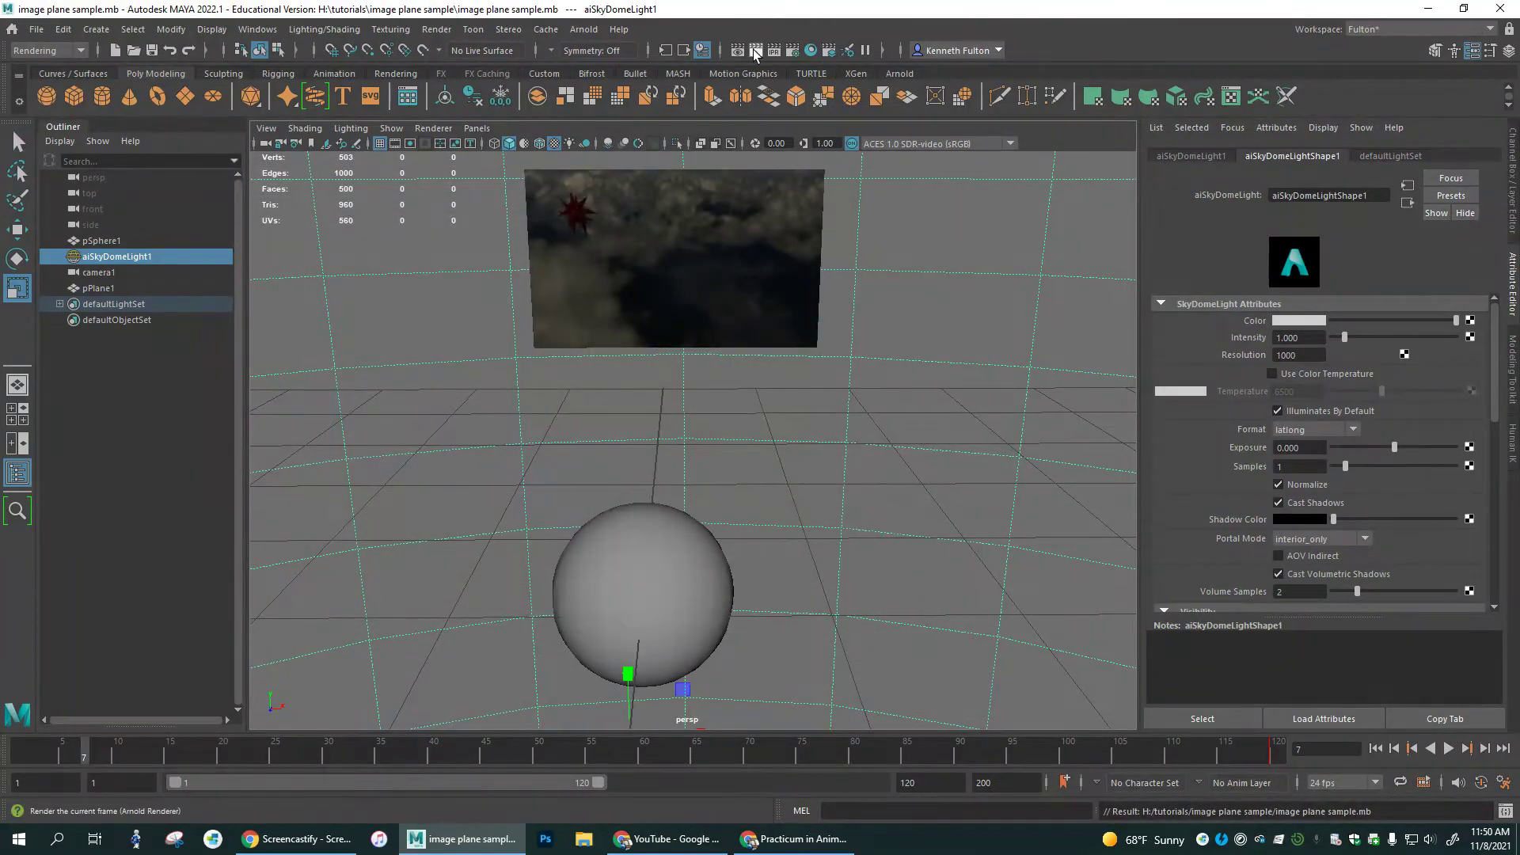
# Check the Render Settings: JPEG output, frames 1–10, name.#.ext naming
pyautogui.click(793, 50)
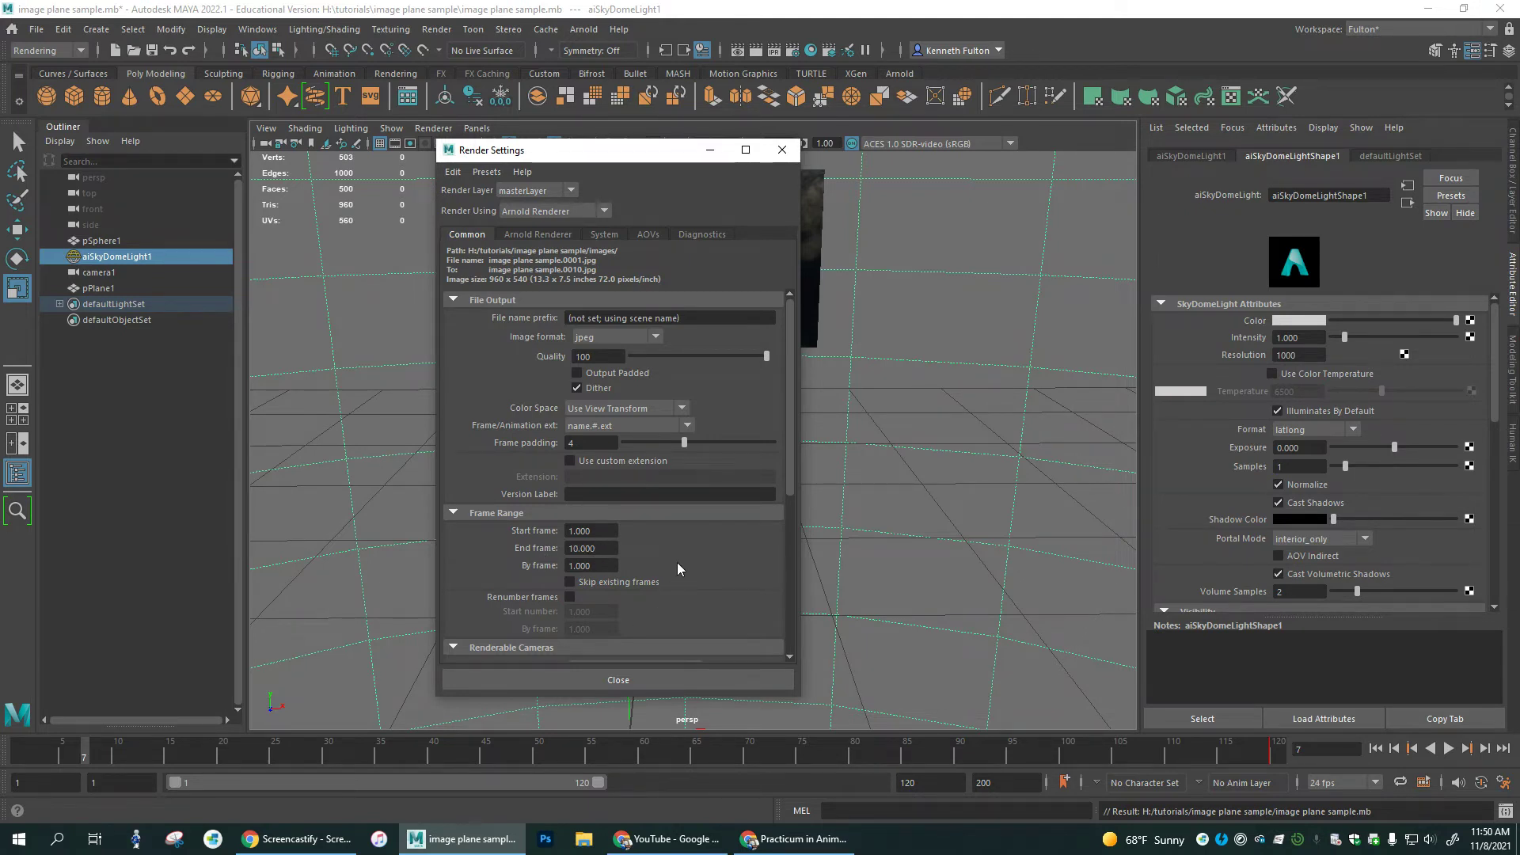
pyautogui.scroll(-3, 676, 562)
pyautogui.click(625, 679)
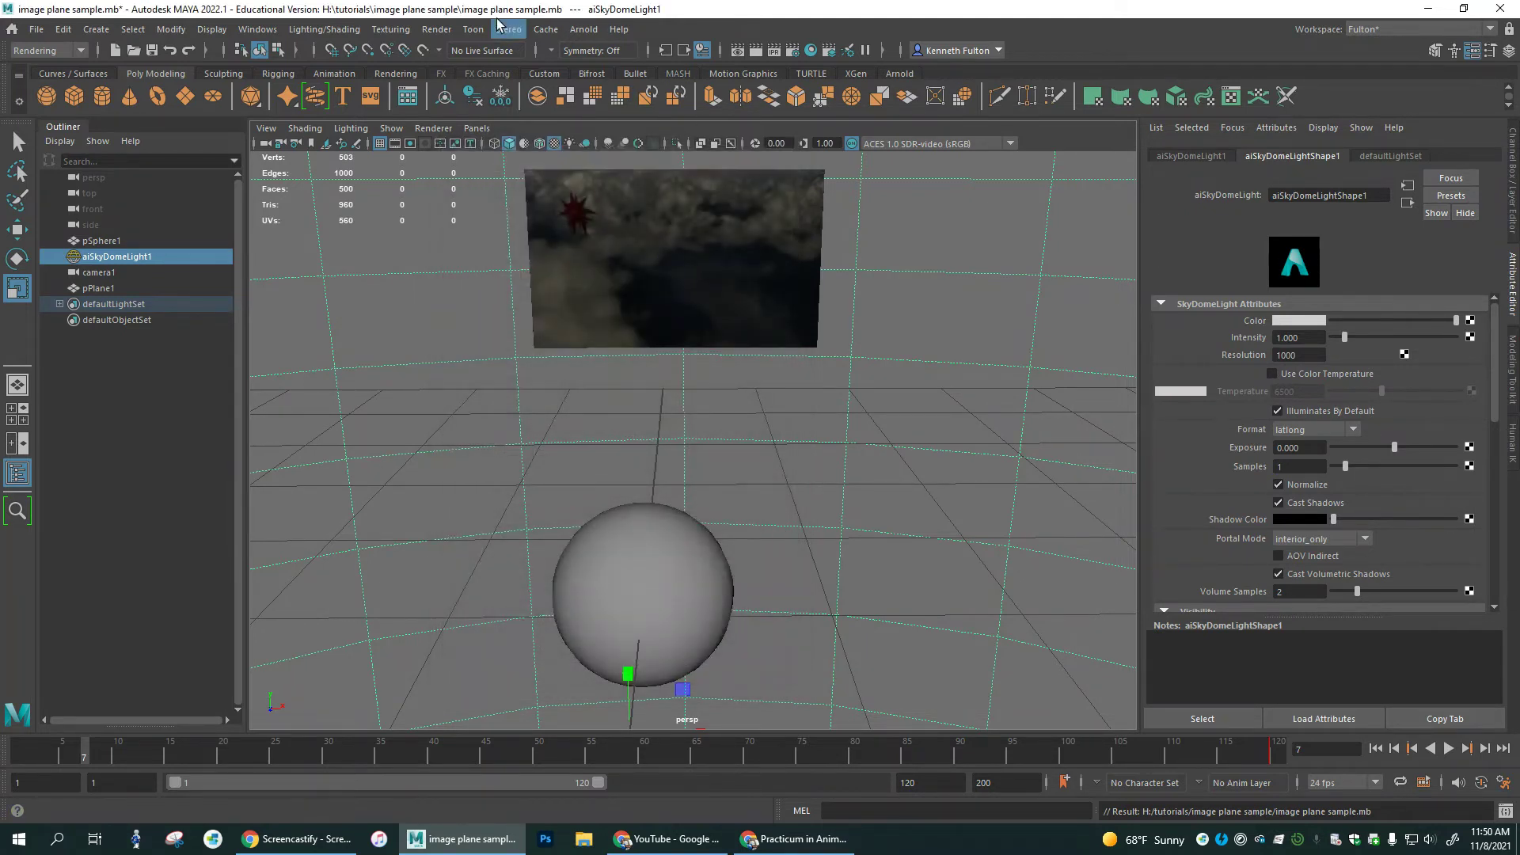
# Open the Render Sequence options from the Rendering menu
pyautogui.click(436, 32)
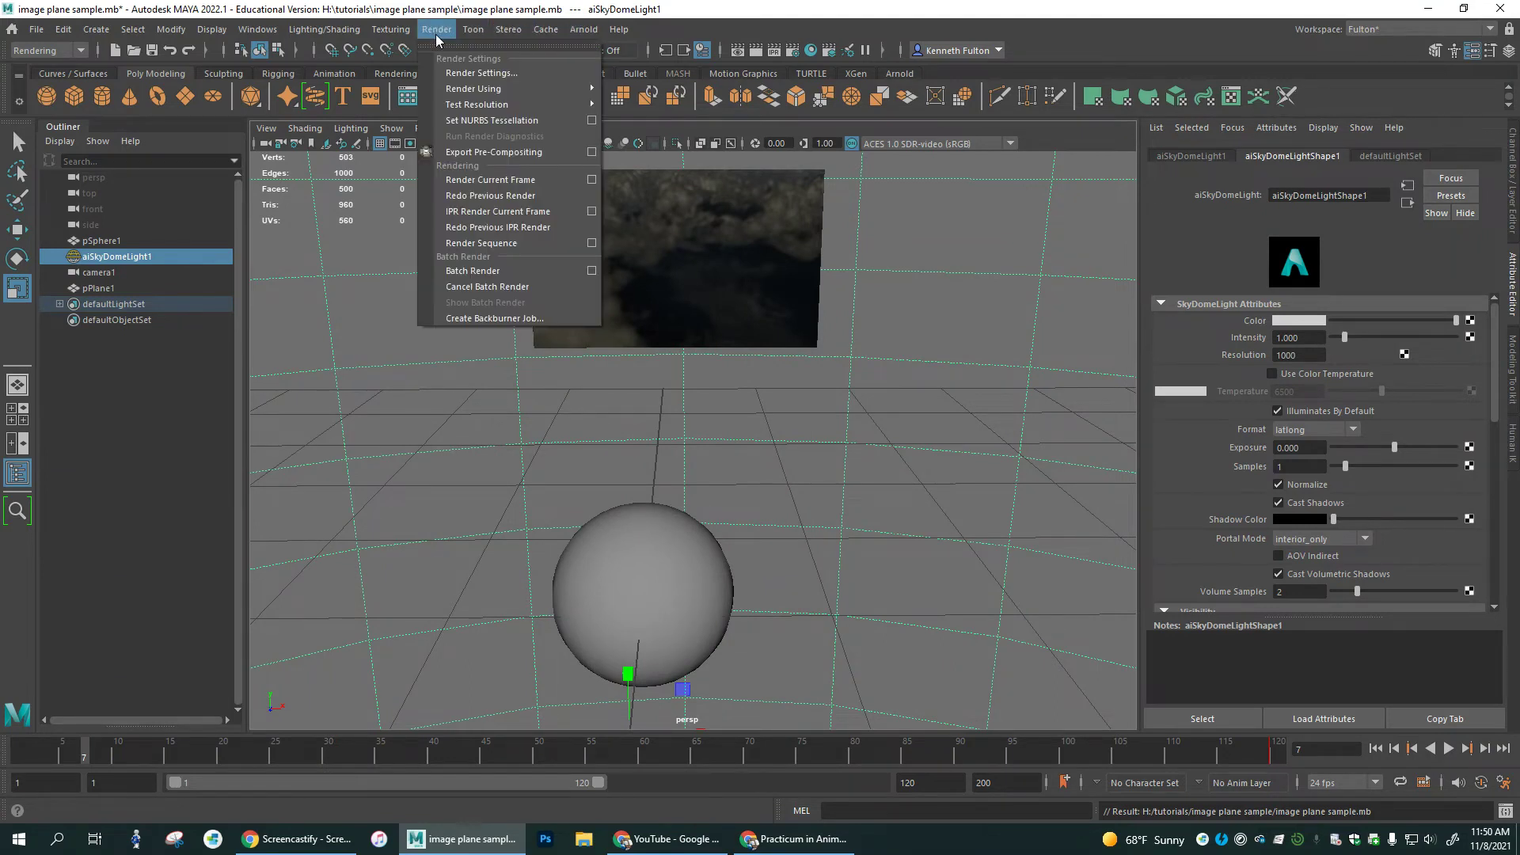
pyautogui.click(96, 29)
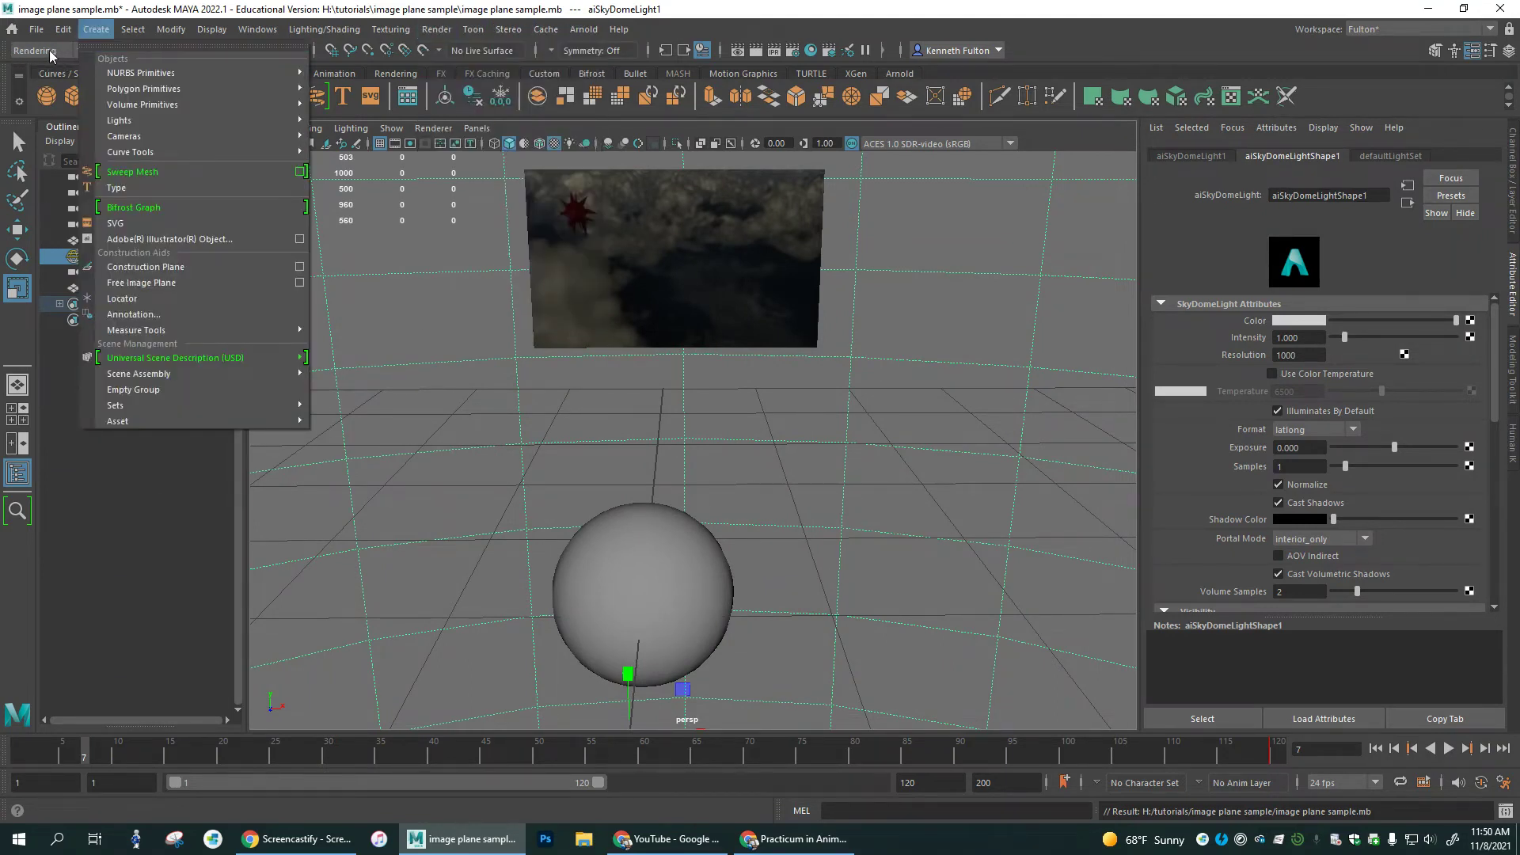
pyautogui.moveTo(440, 30)
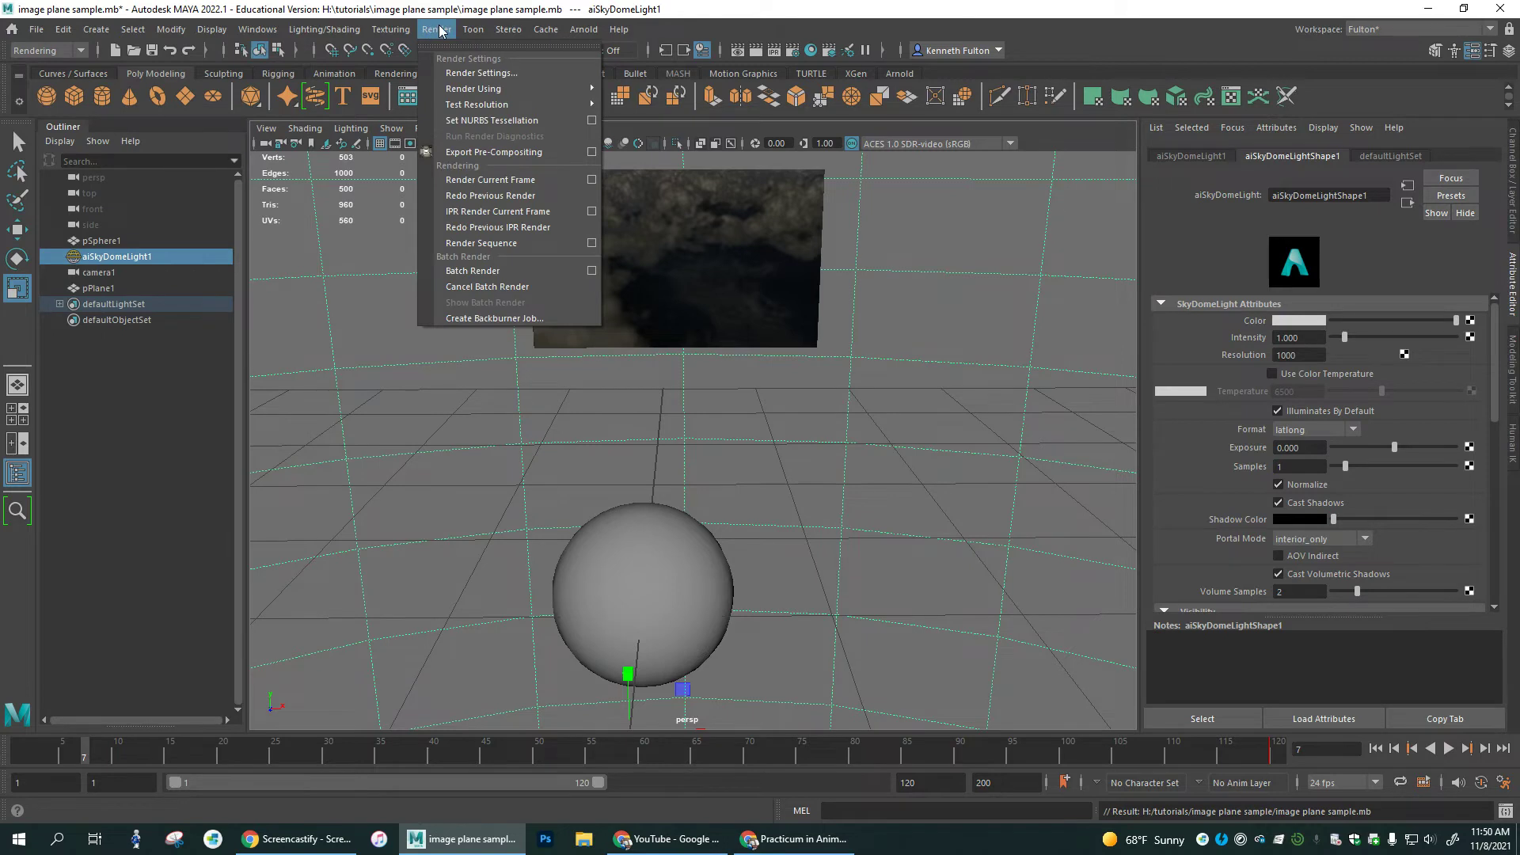
pyautogui.click(592, 243)
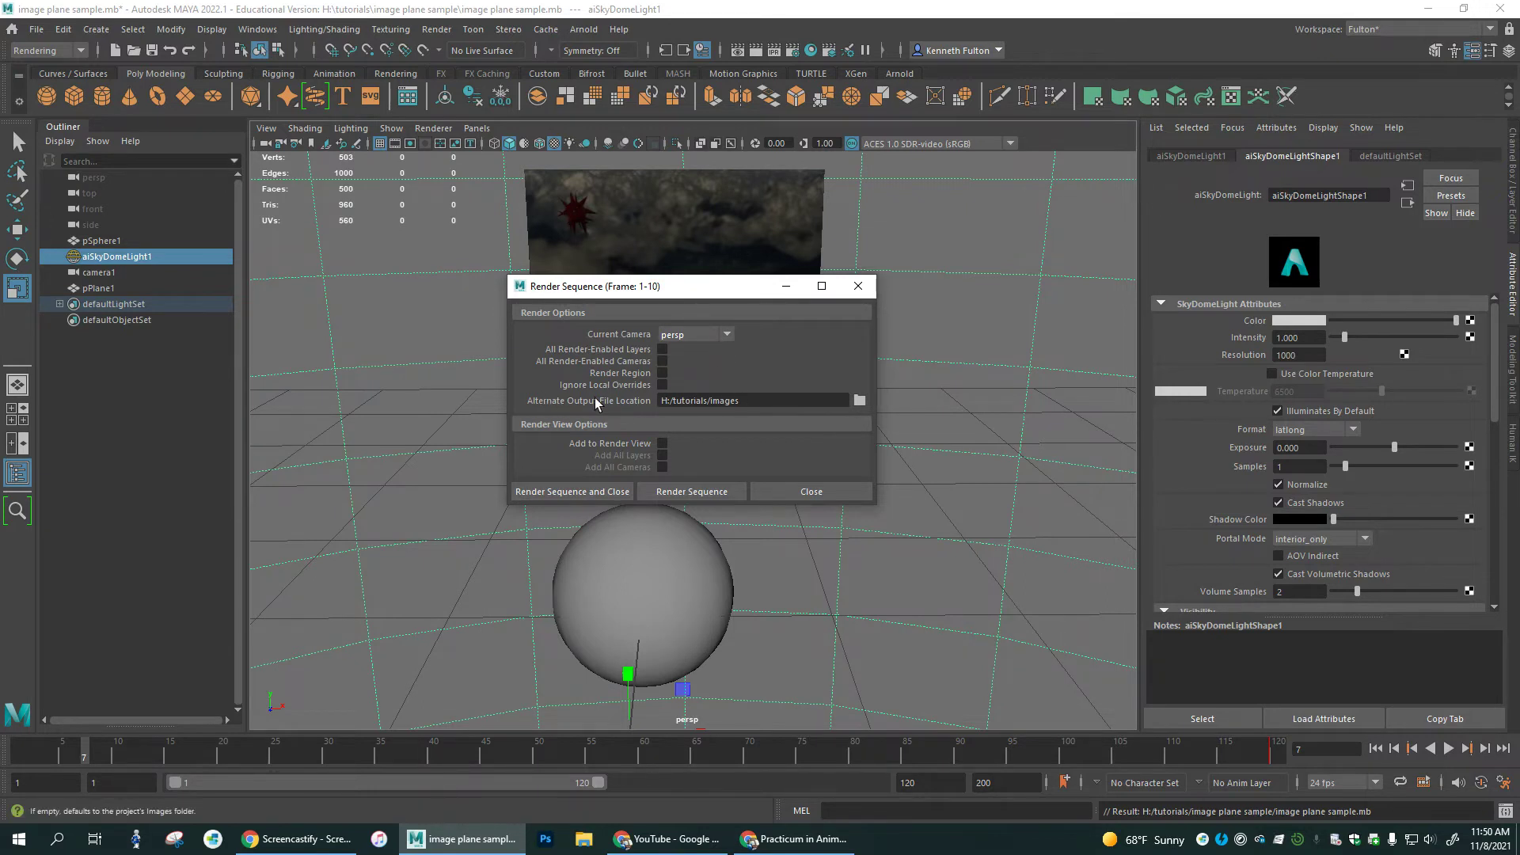
# Set the render output location to a new 'images' folder inside image plane sample
pyautogui.click(858, 401)
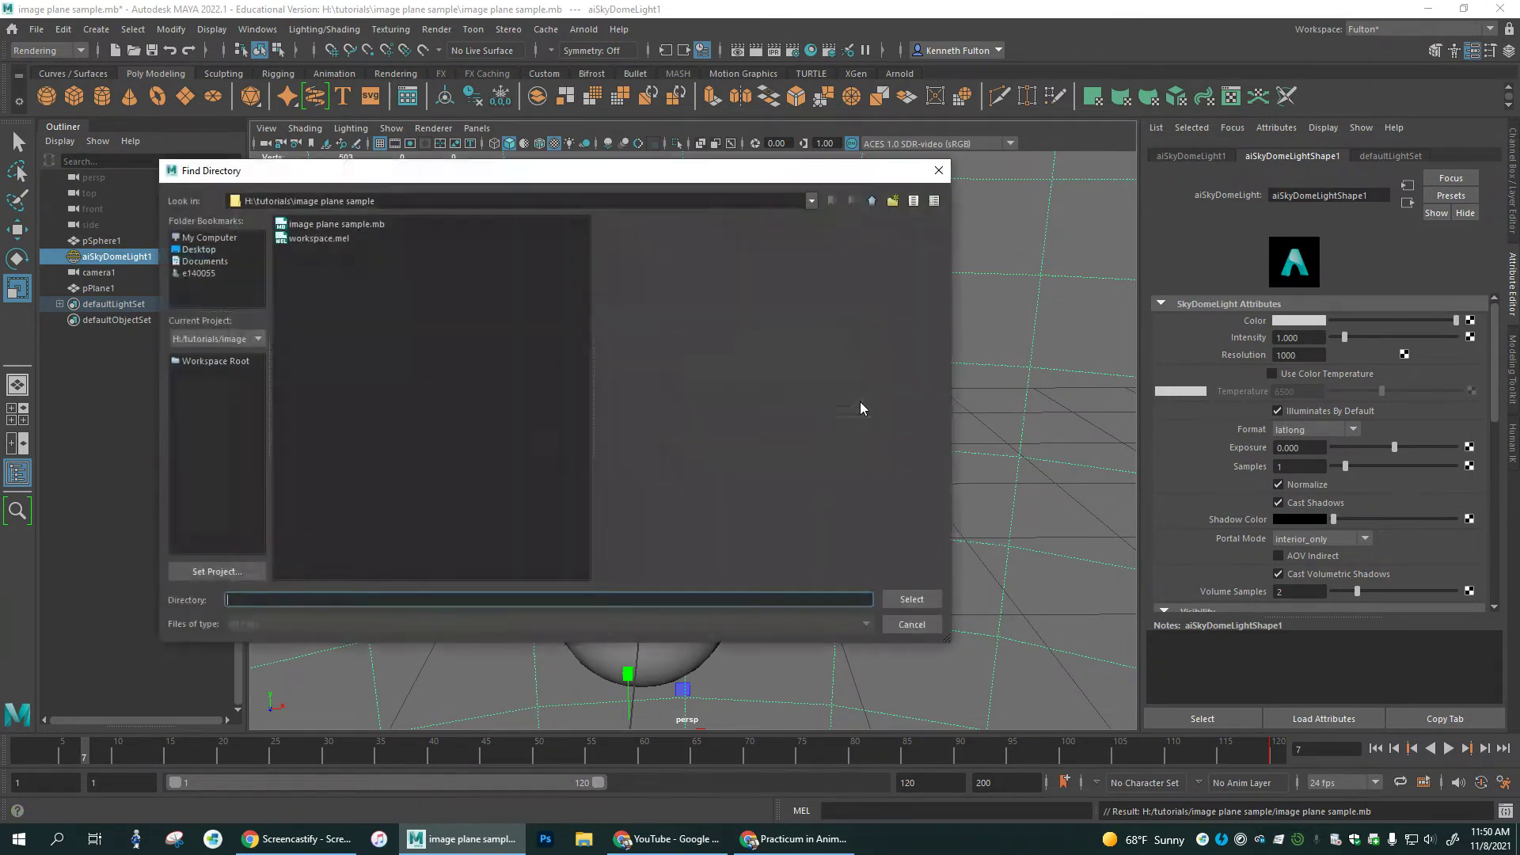
pyautogui.click(873, 201)
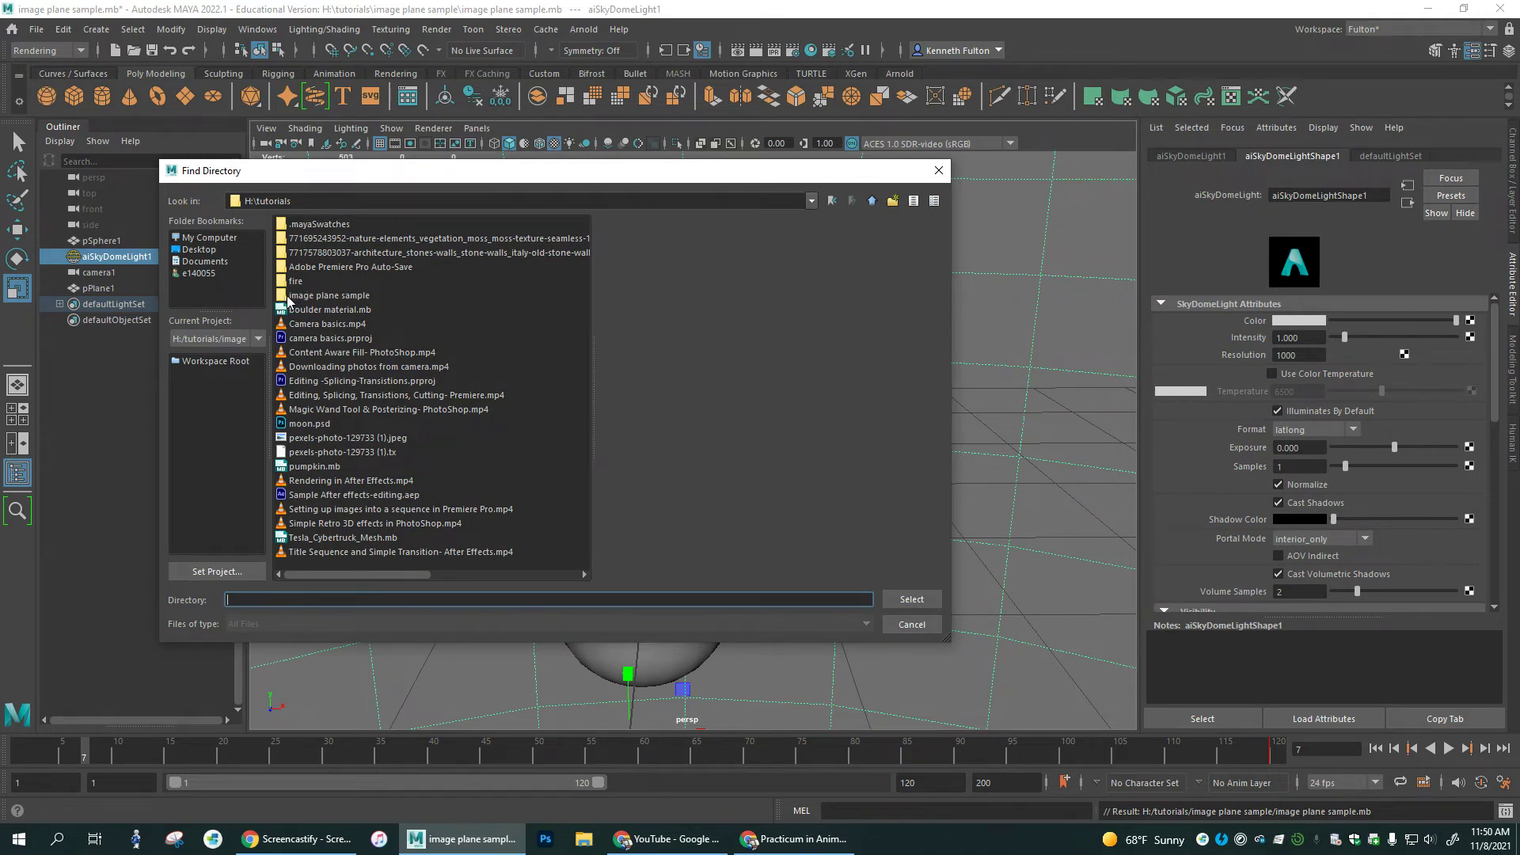
pyautogui.doubleClick(288, 298)
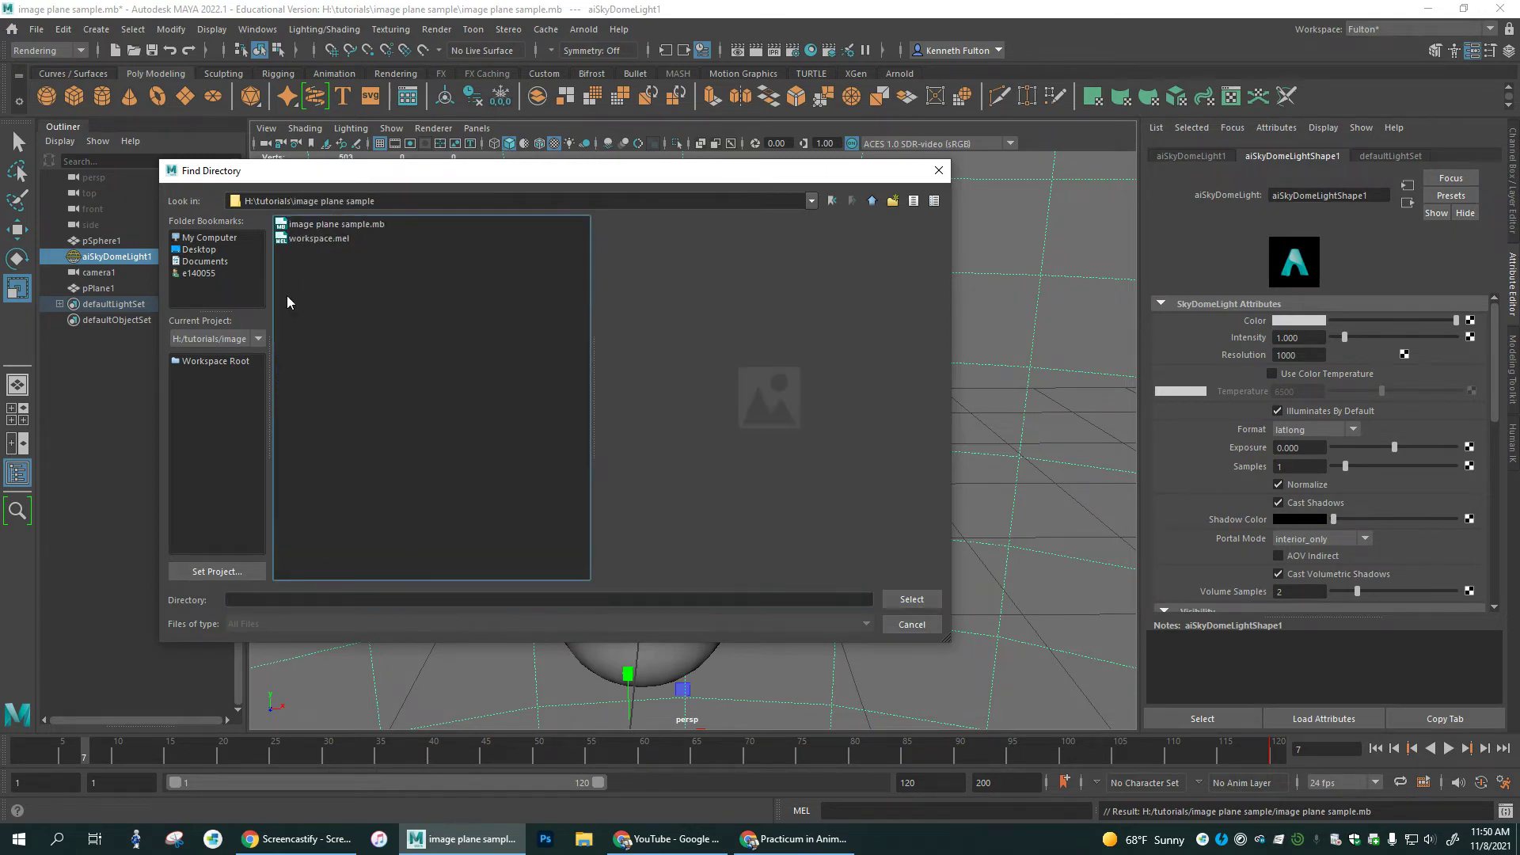
pyautogui.click(892, 202)
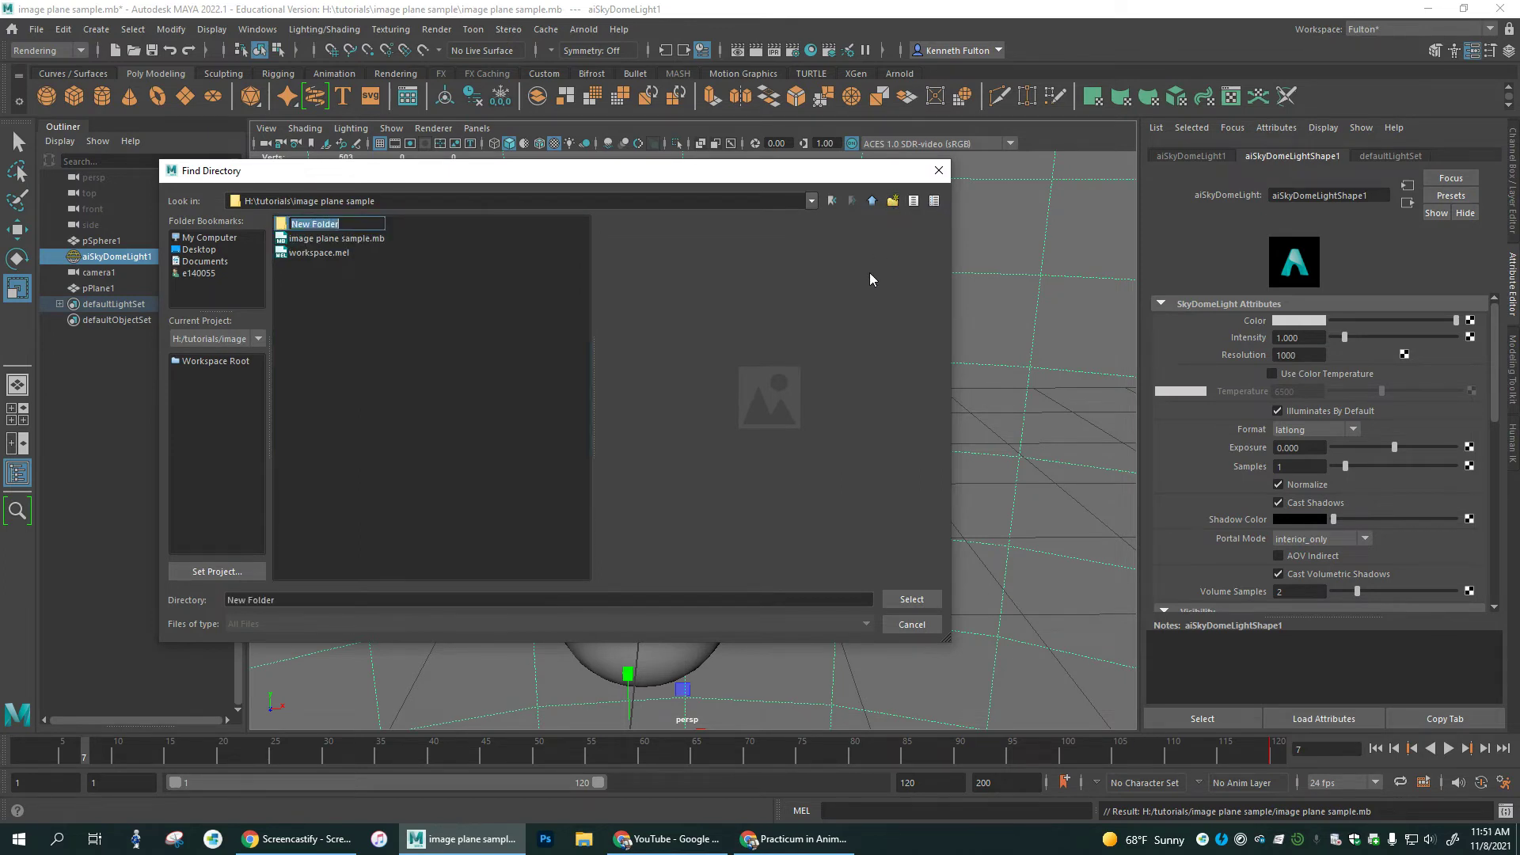
pyautogui.write('images')
pyautogui.press('Return')
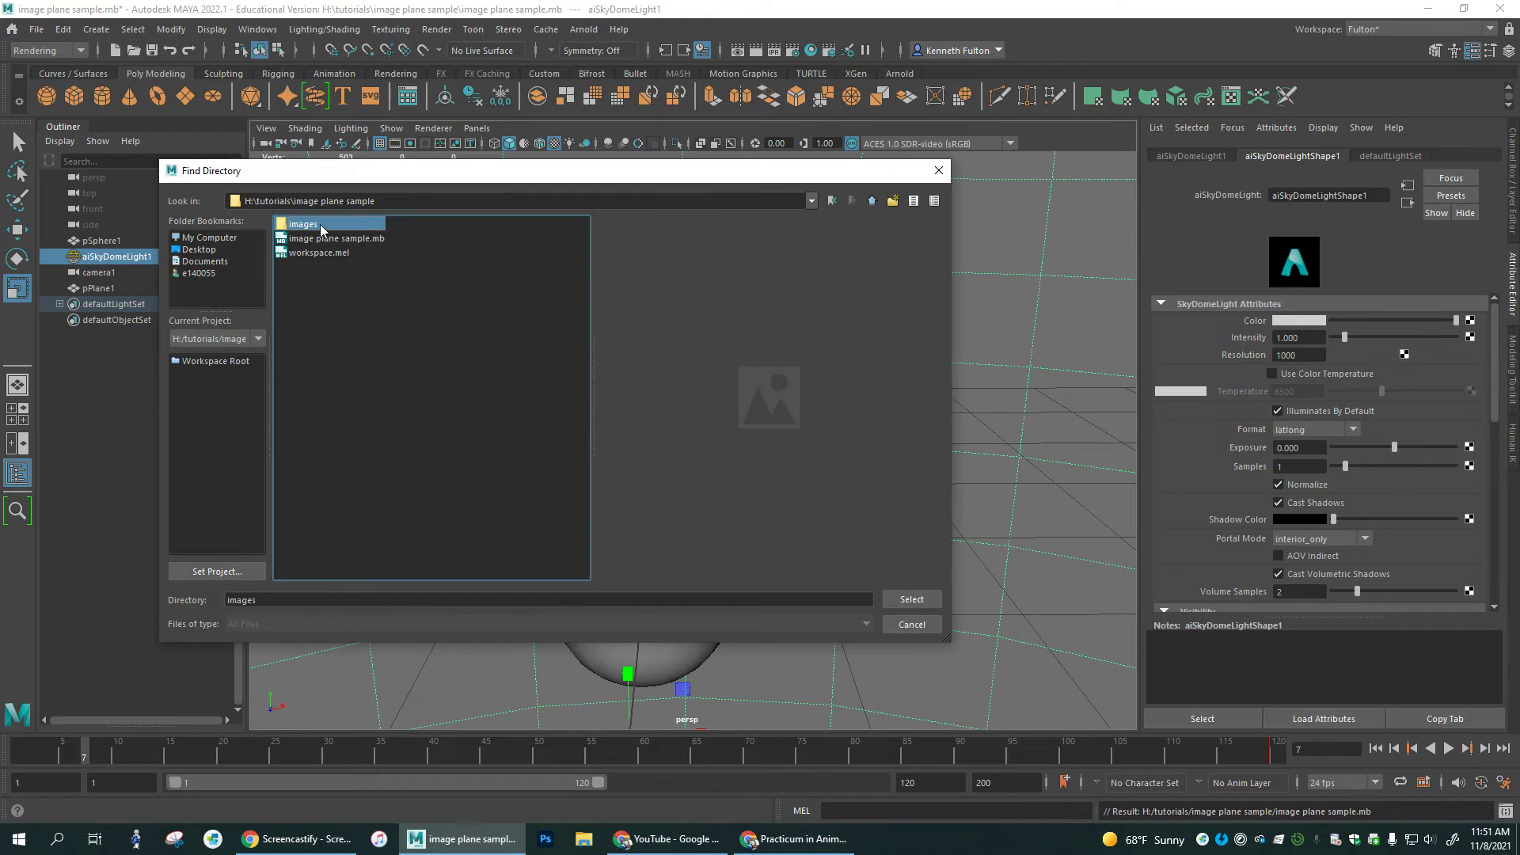
pyautogui.click(911, 600)
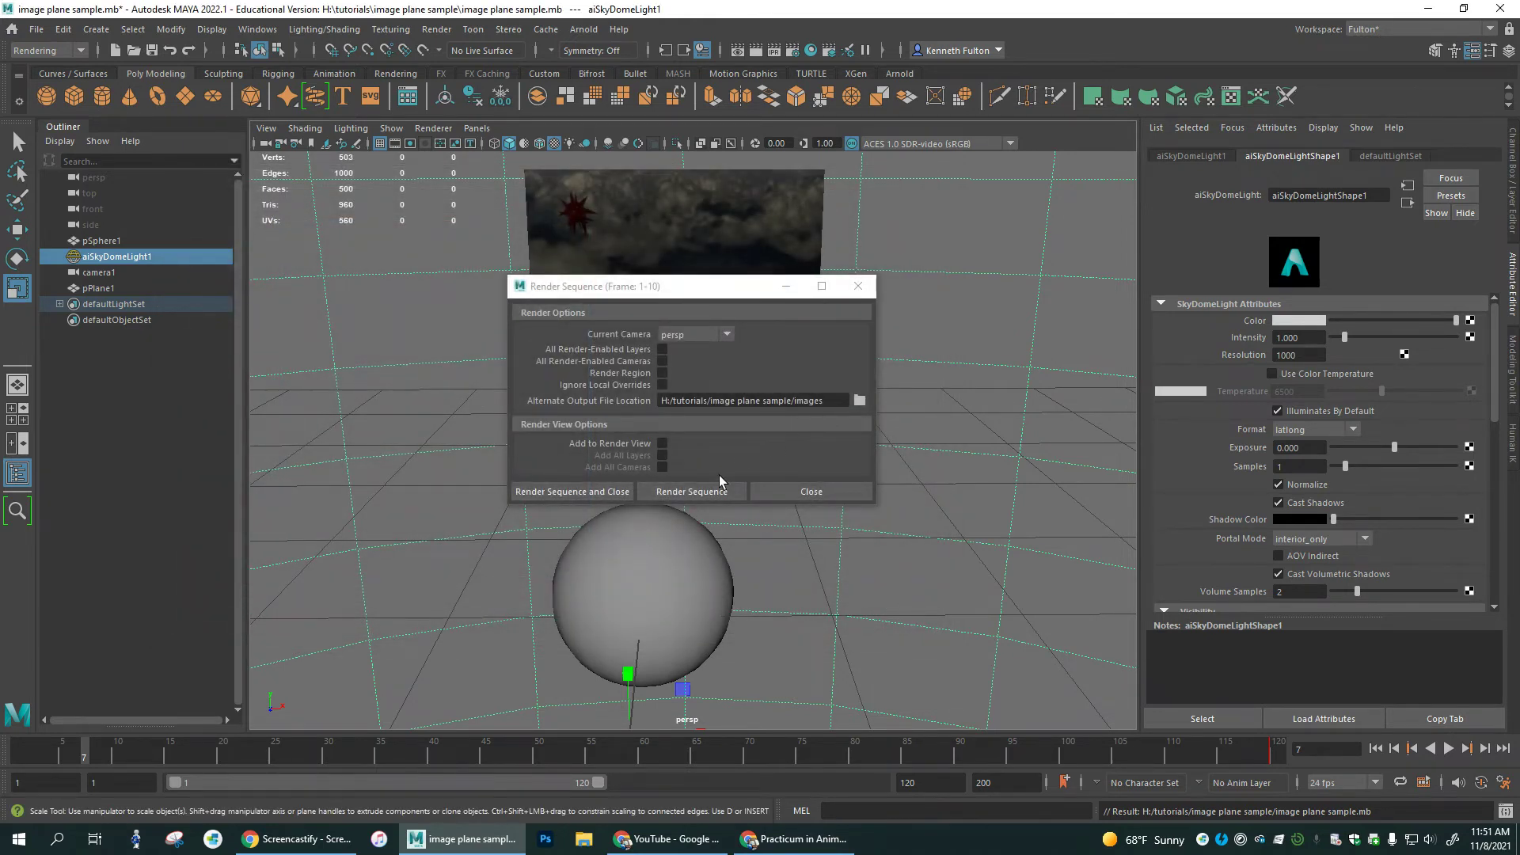
# Render frames 1–10 of the ball and textured plane as JPEGs, then close both render windows
pyautogui.click(679, 491)
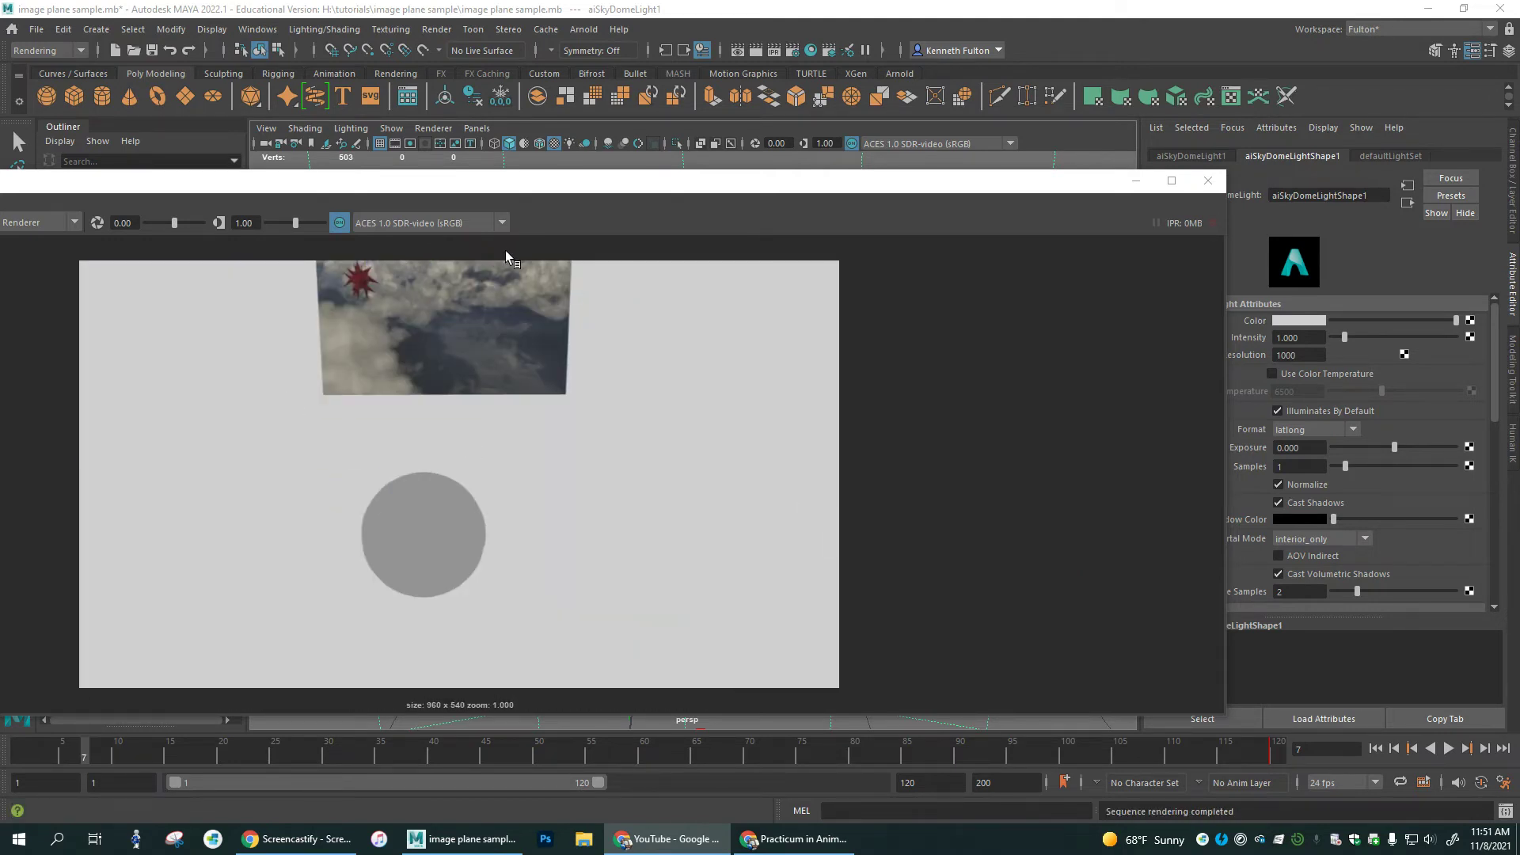
pyautogui.click(1207, 180)
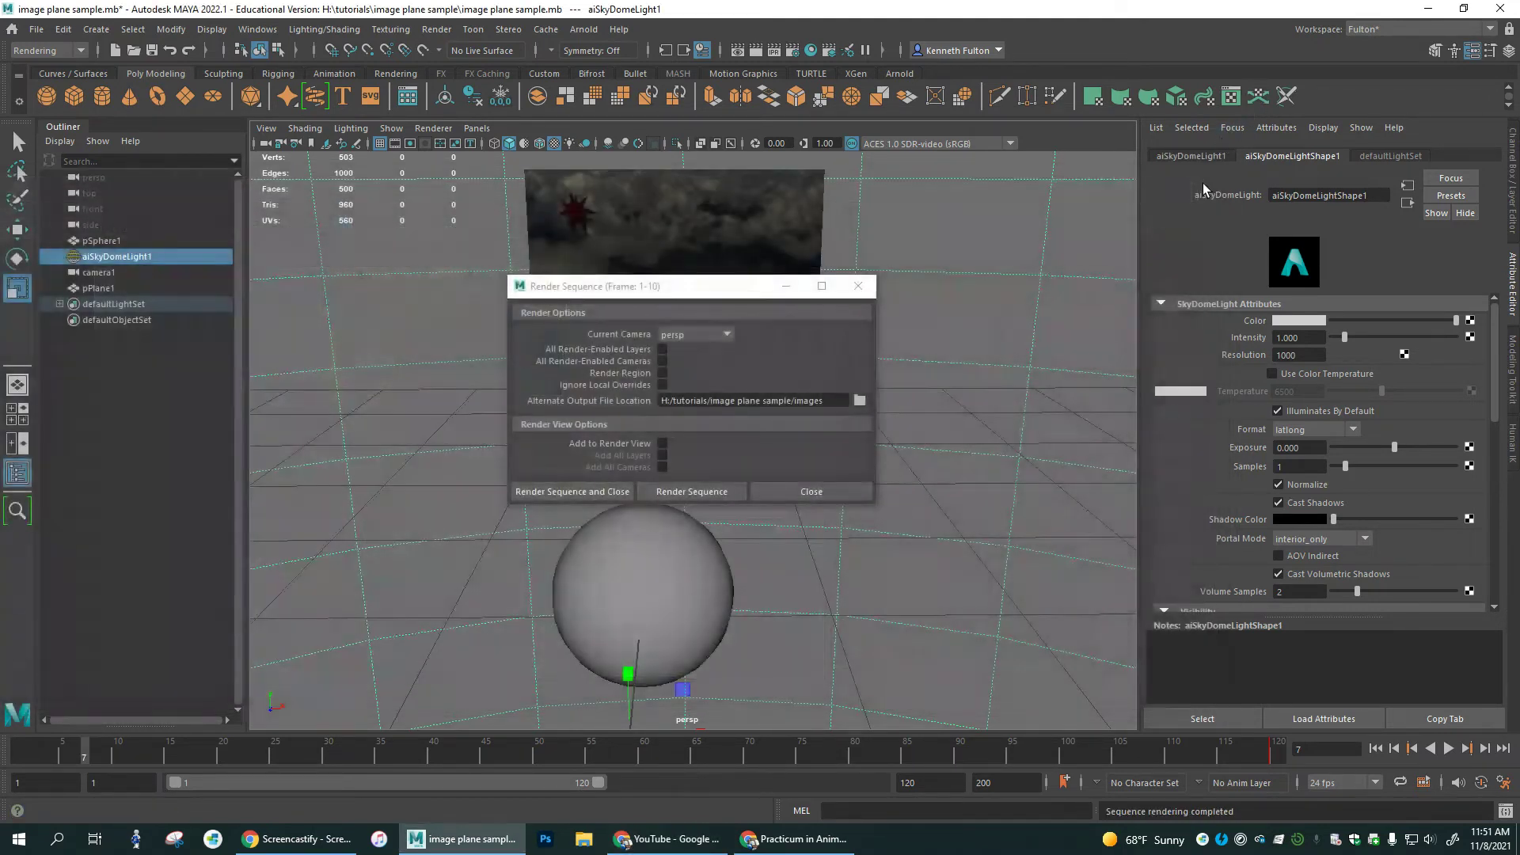
pyautogui.click(817, 493)
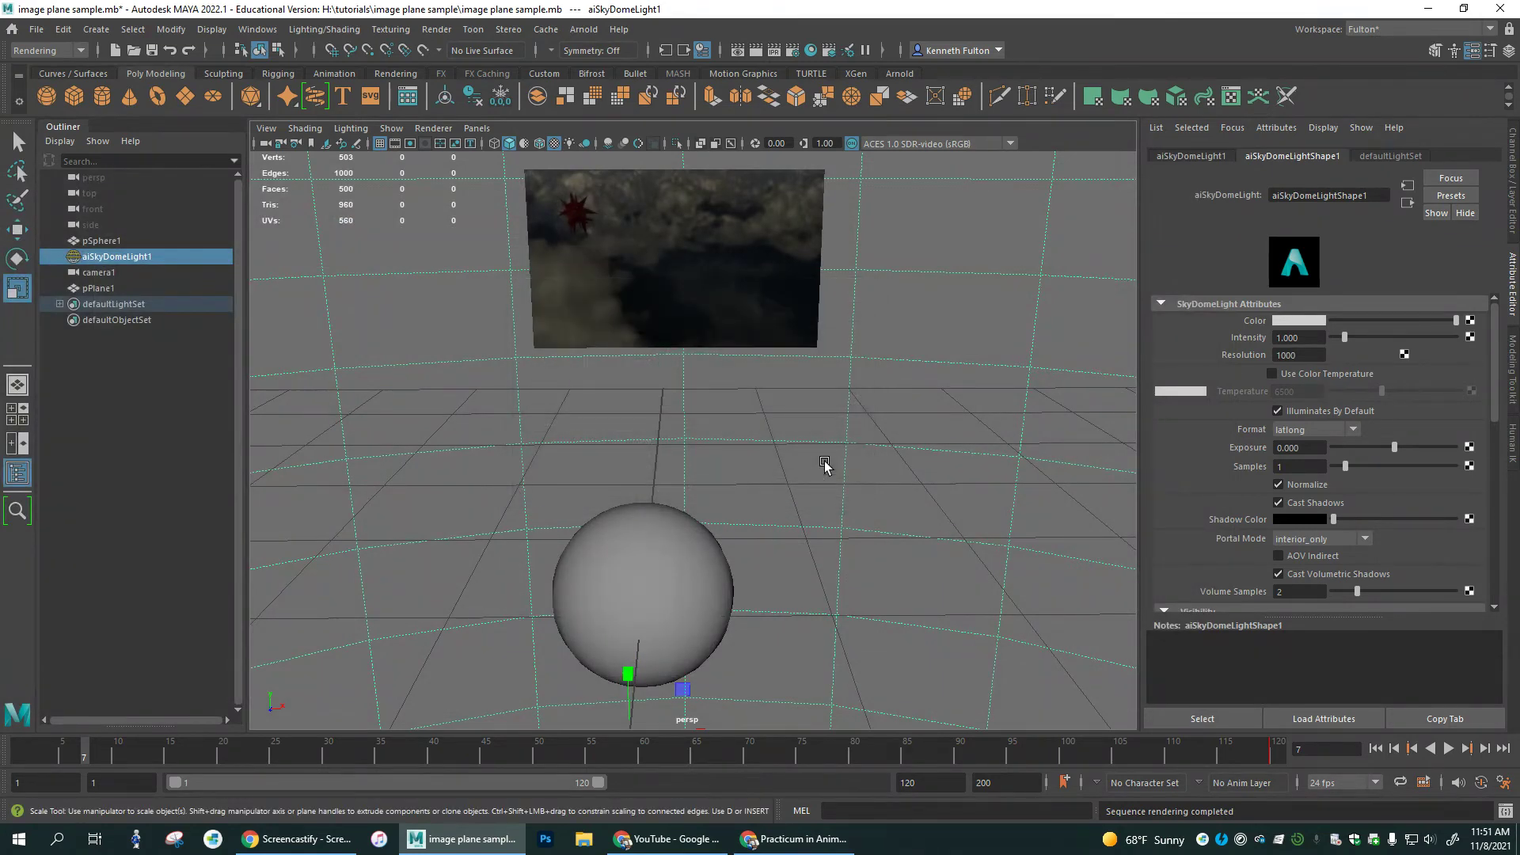
# Minimize Maya, launch Premiere Pro and start a new project named 'image plane sample'
pyautogui.click(1435, 10)
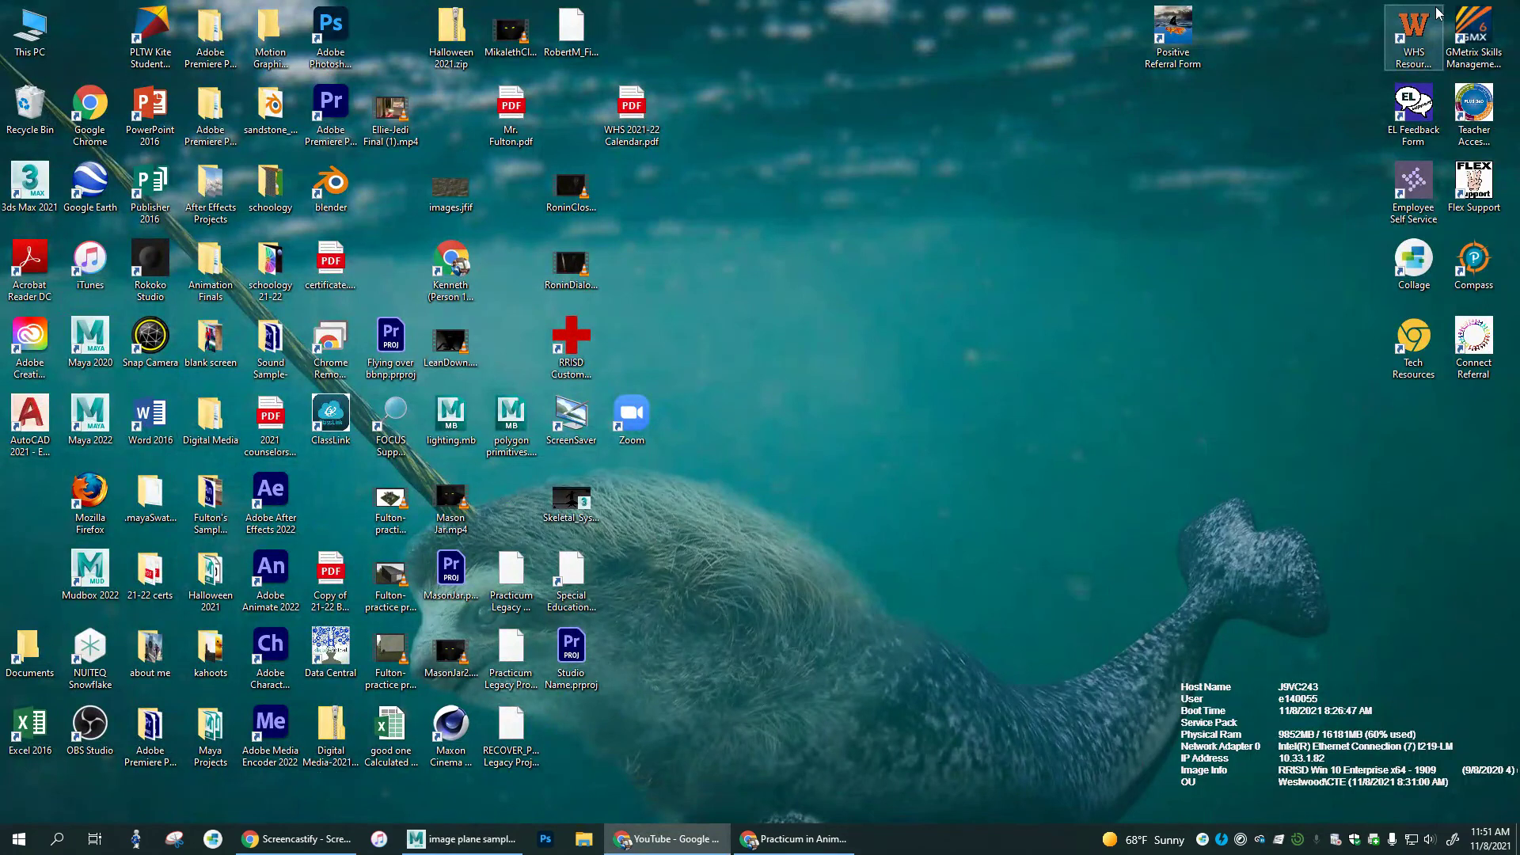
pyautogui.click(330, 99)
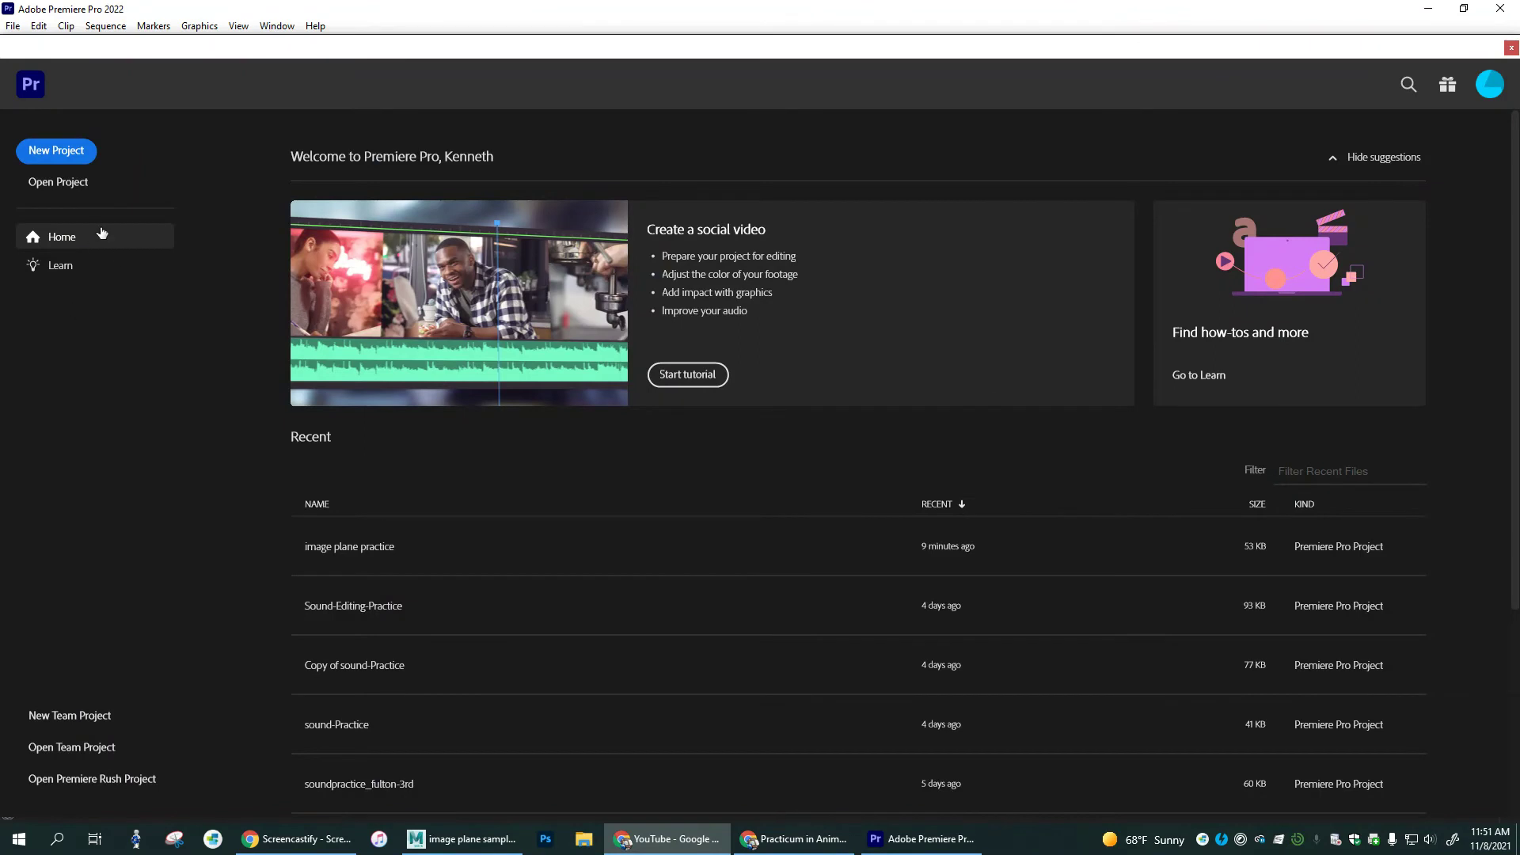
pyautogui.click(57, 152)
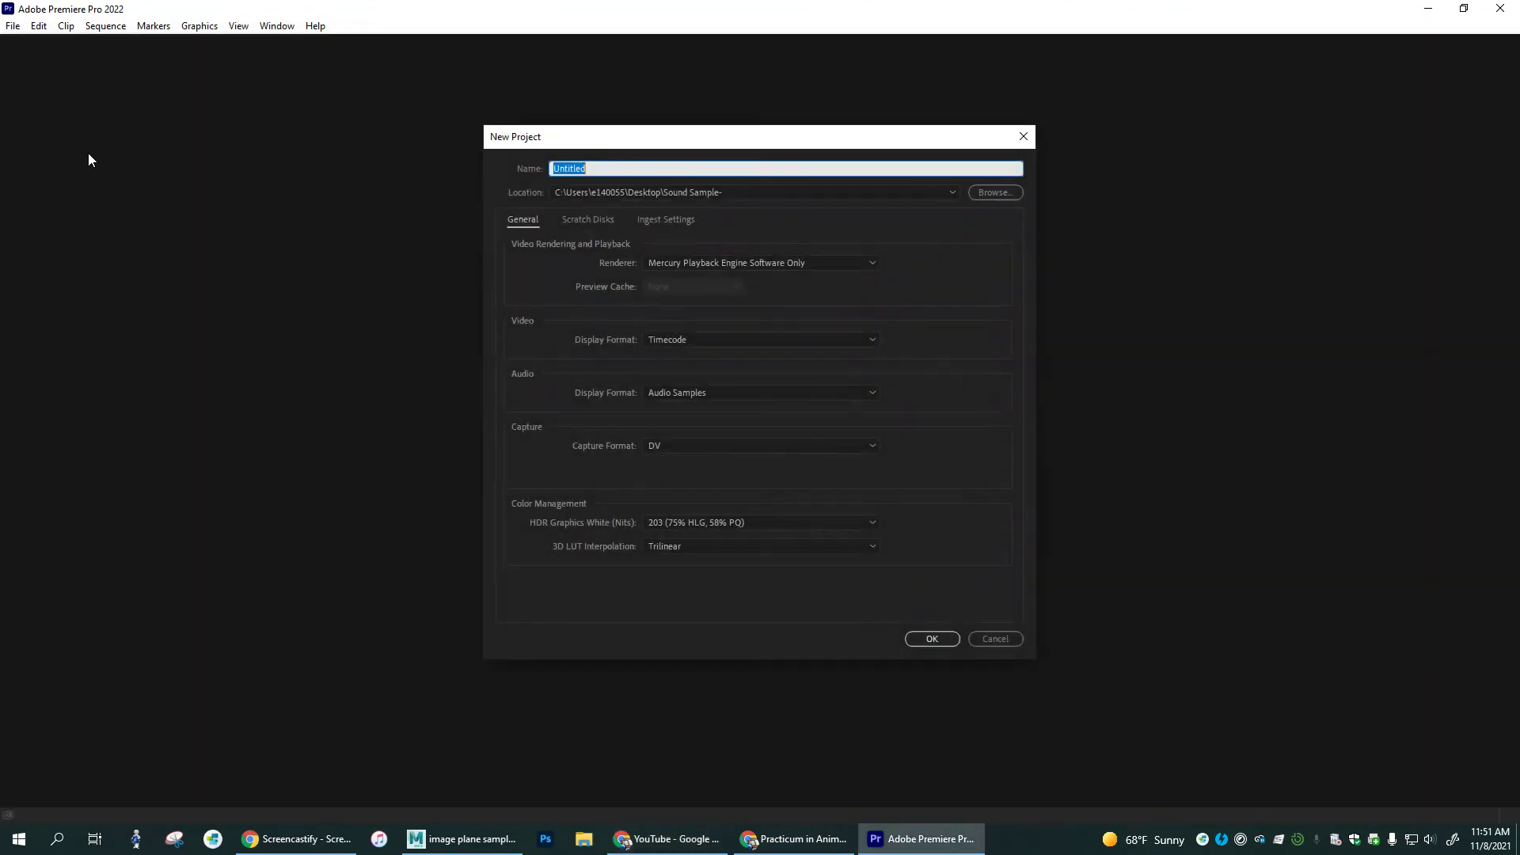
pyautogui.write('image plane sampl')
pyautogui.write('e sample')
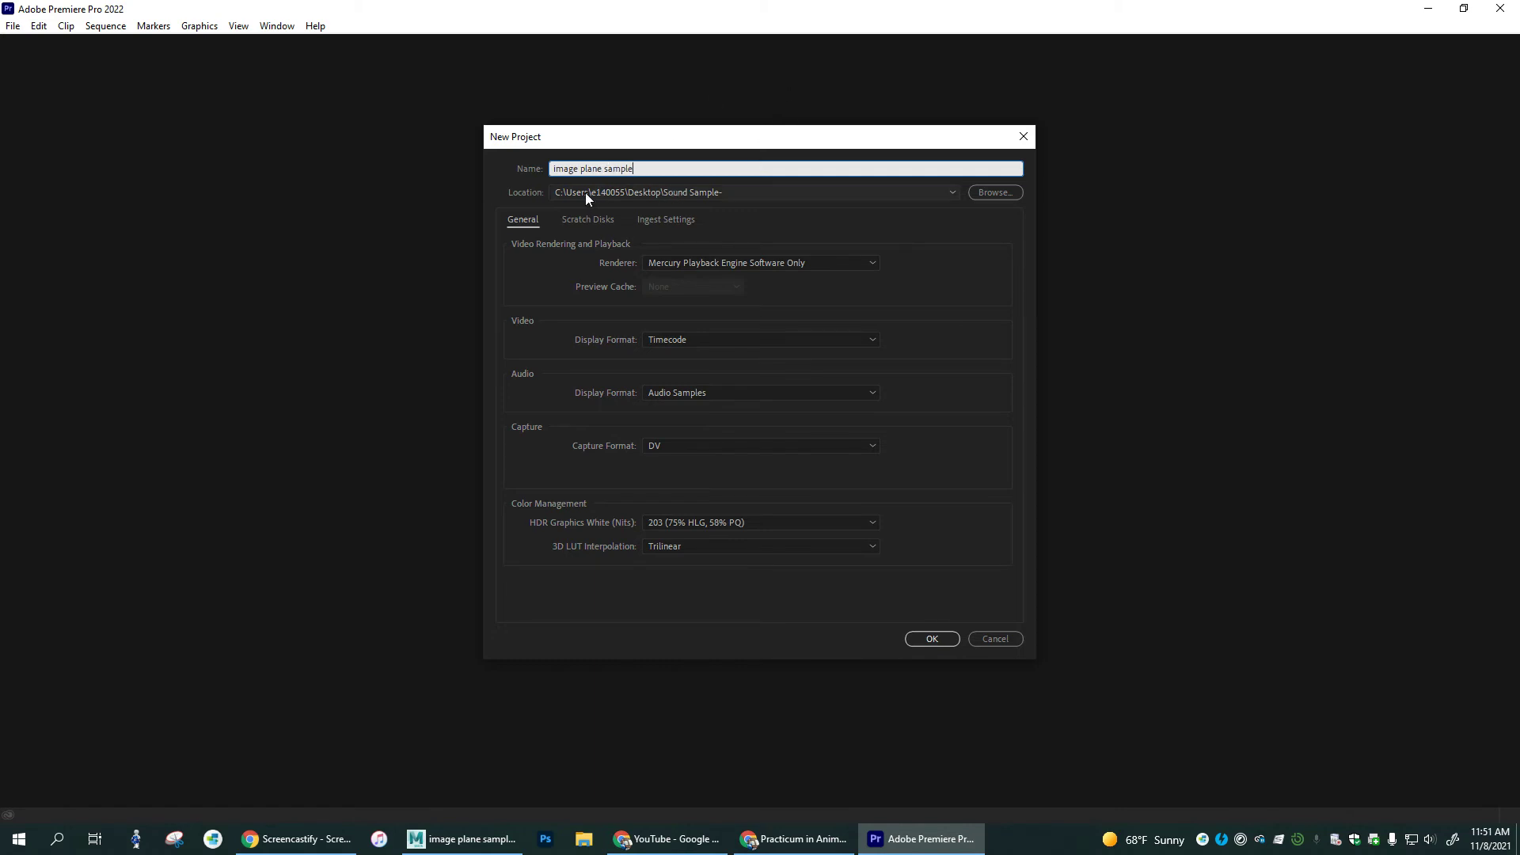
# Set the project location to H:\tutorials\image plane sample and create the project
pyautogui.click(991, 193)
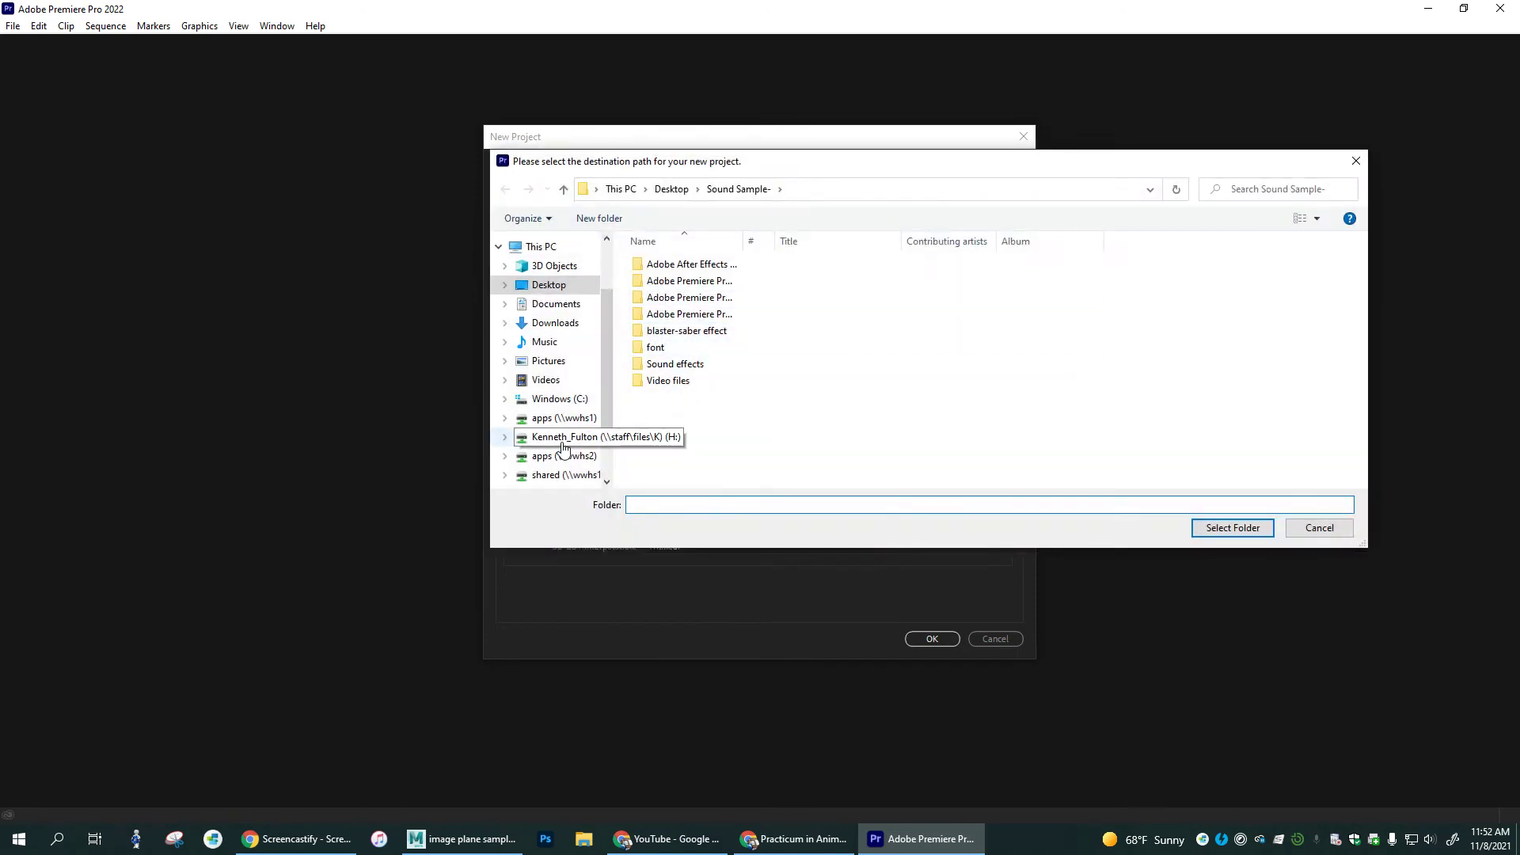
pyautogui.click(562, 442)
pyautogui.scroll(-2, 664, 431)
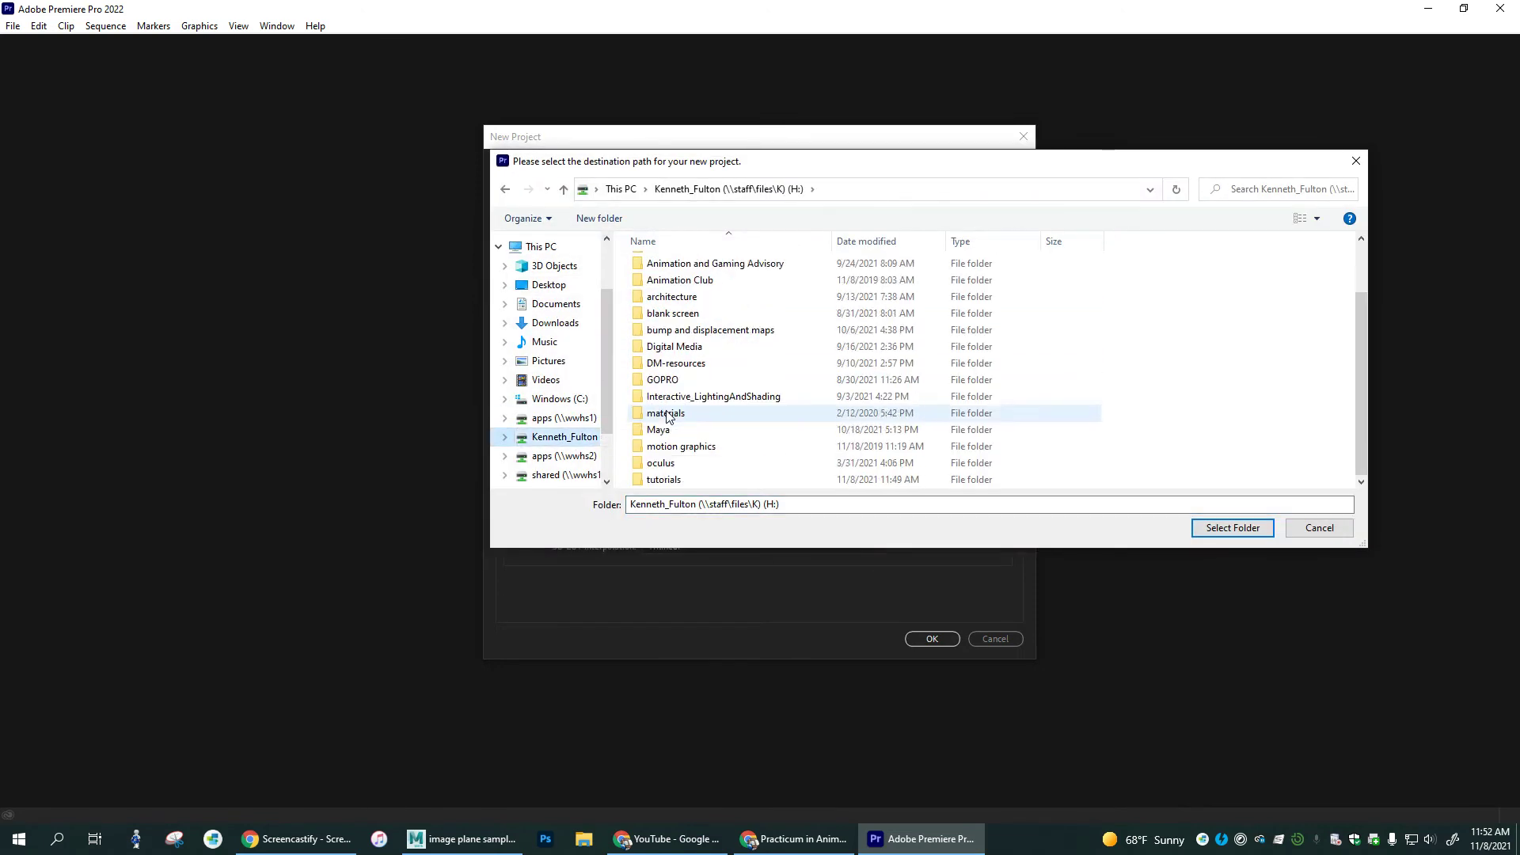
pyautogui.doubleClick(670, 481)
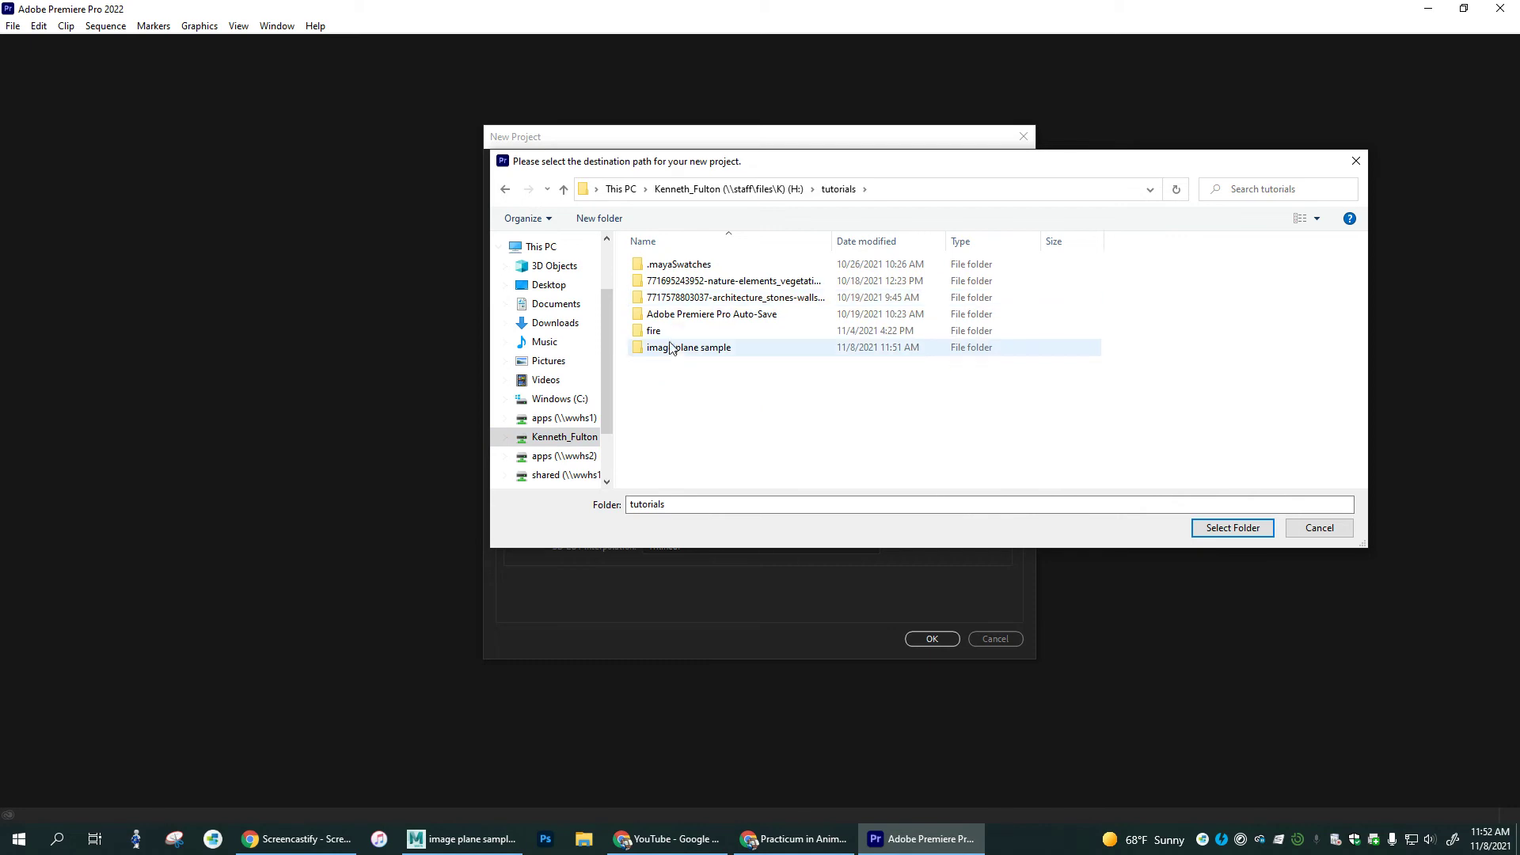
pyautogui.click(670, 351)
pyautogui.doubleClick(670, 351)
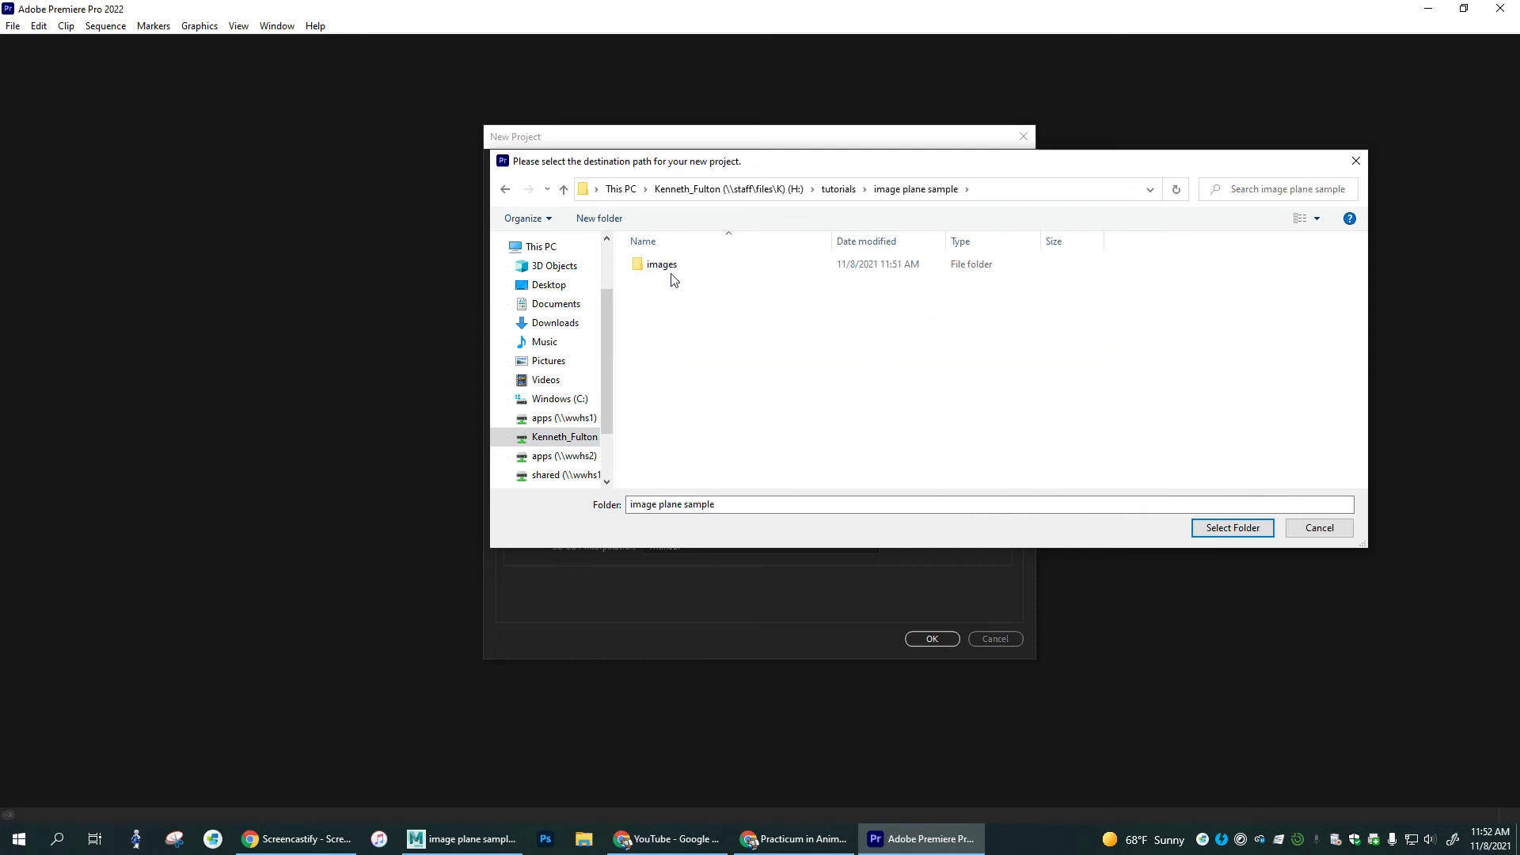
pyautogui.click(1232, 528)
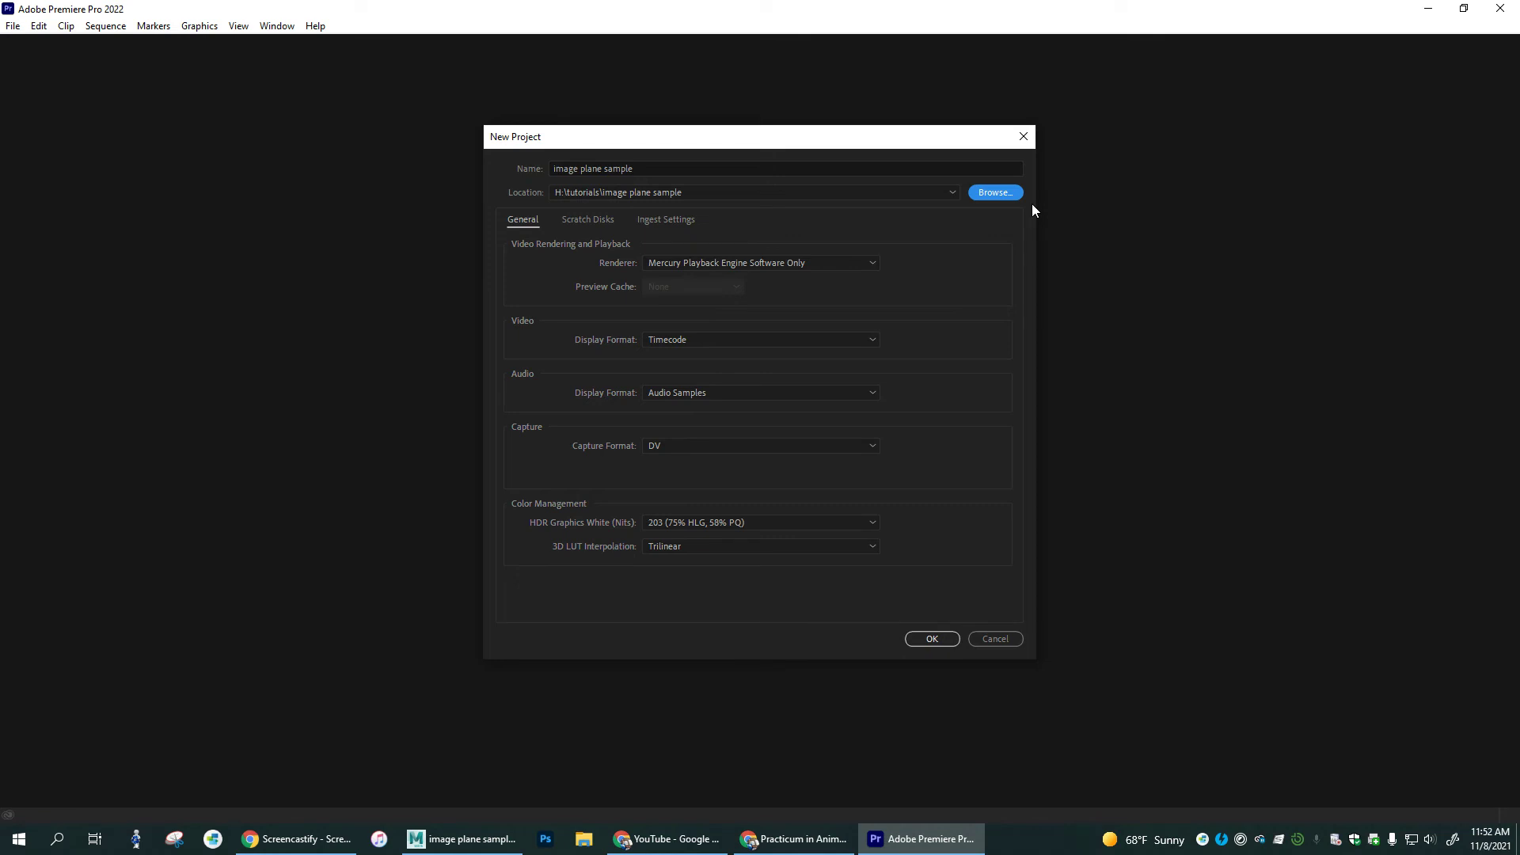
pyautogui.click(933, 639)
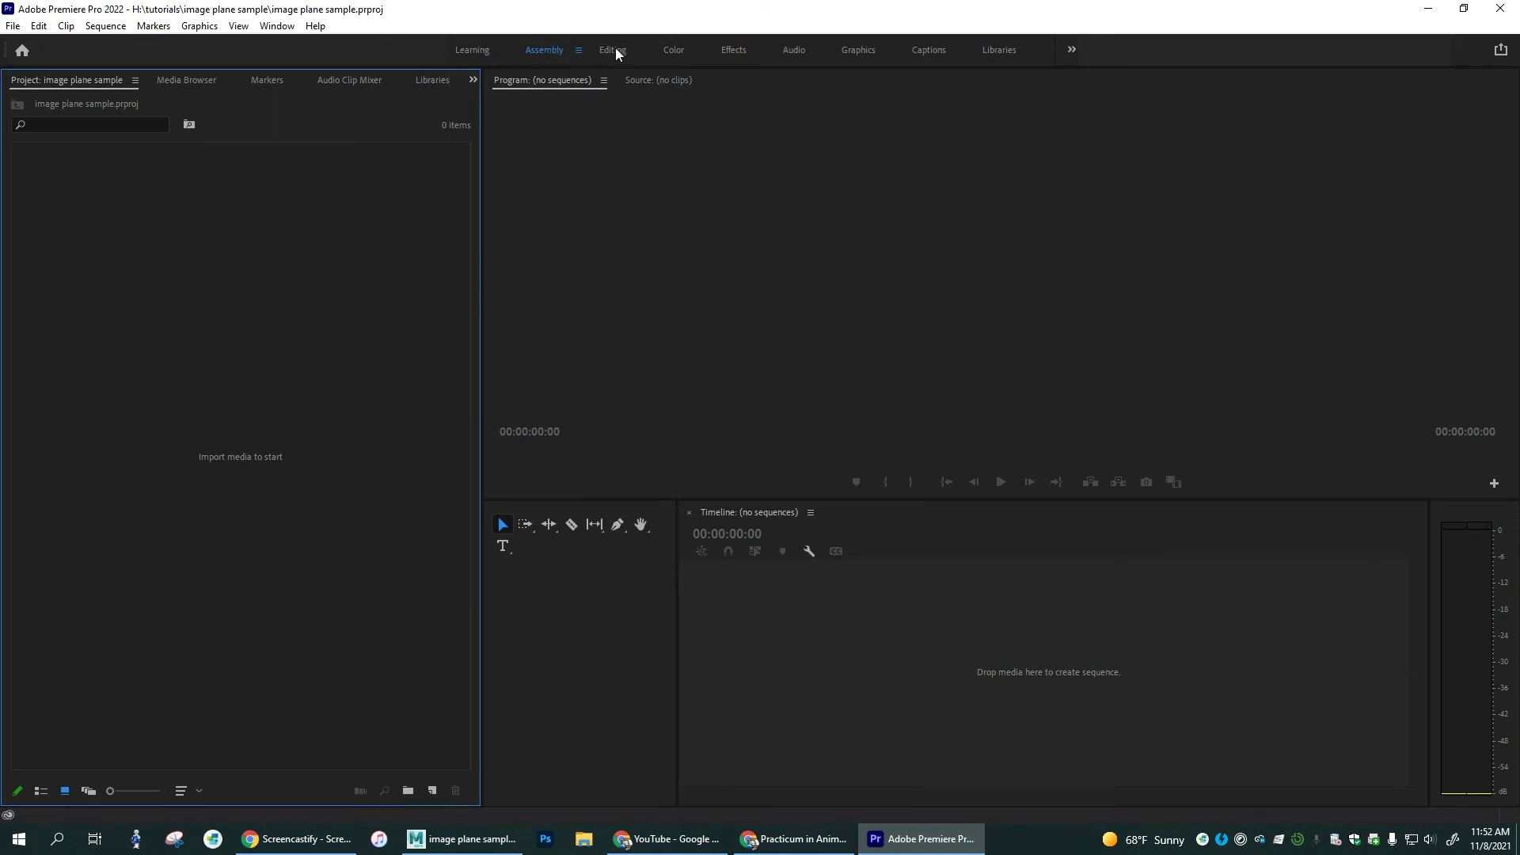
# Import the first JPEG from the images folder as a 10-frame image sequence
pyautogui.click(13, 27)
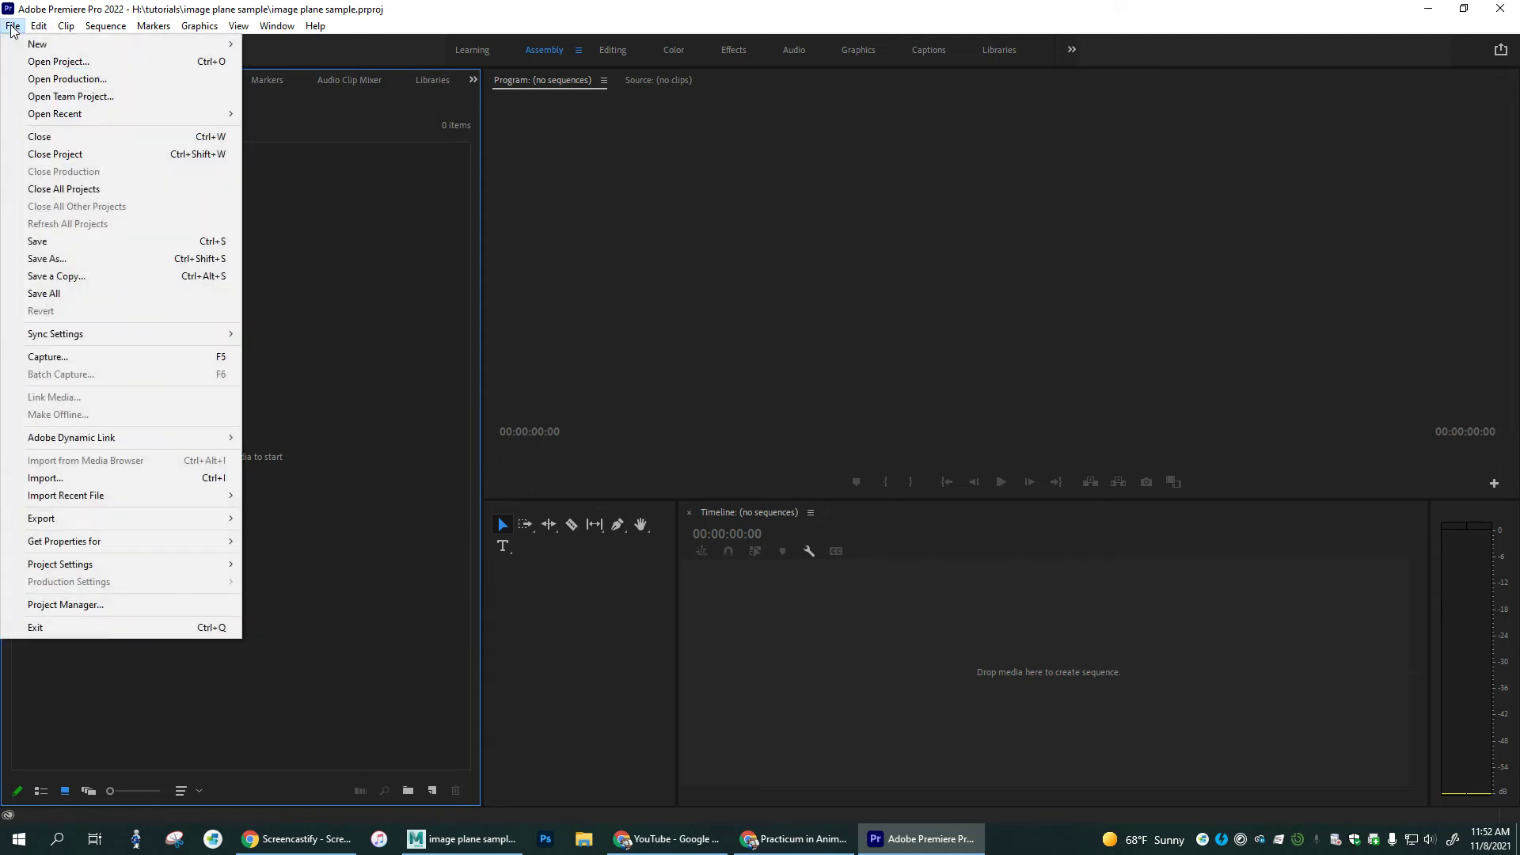
pyautogui.click(161, 477)
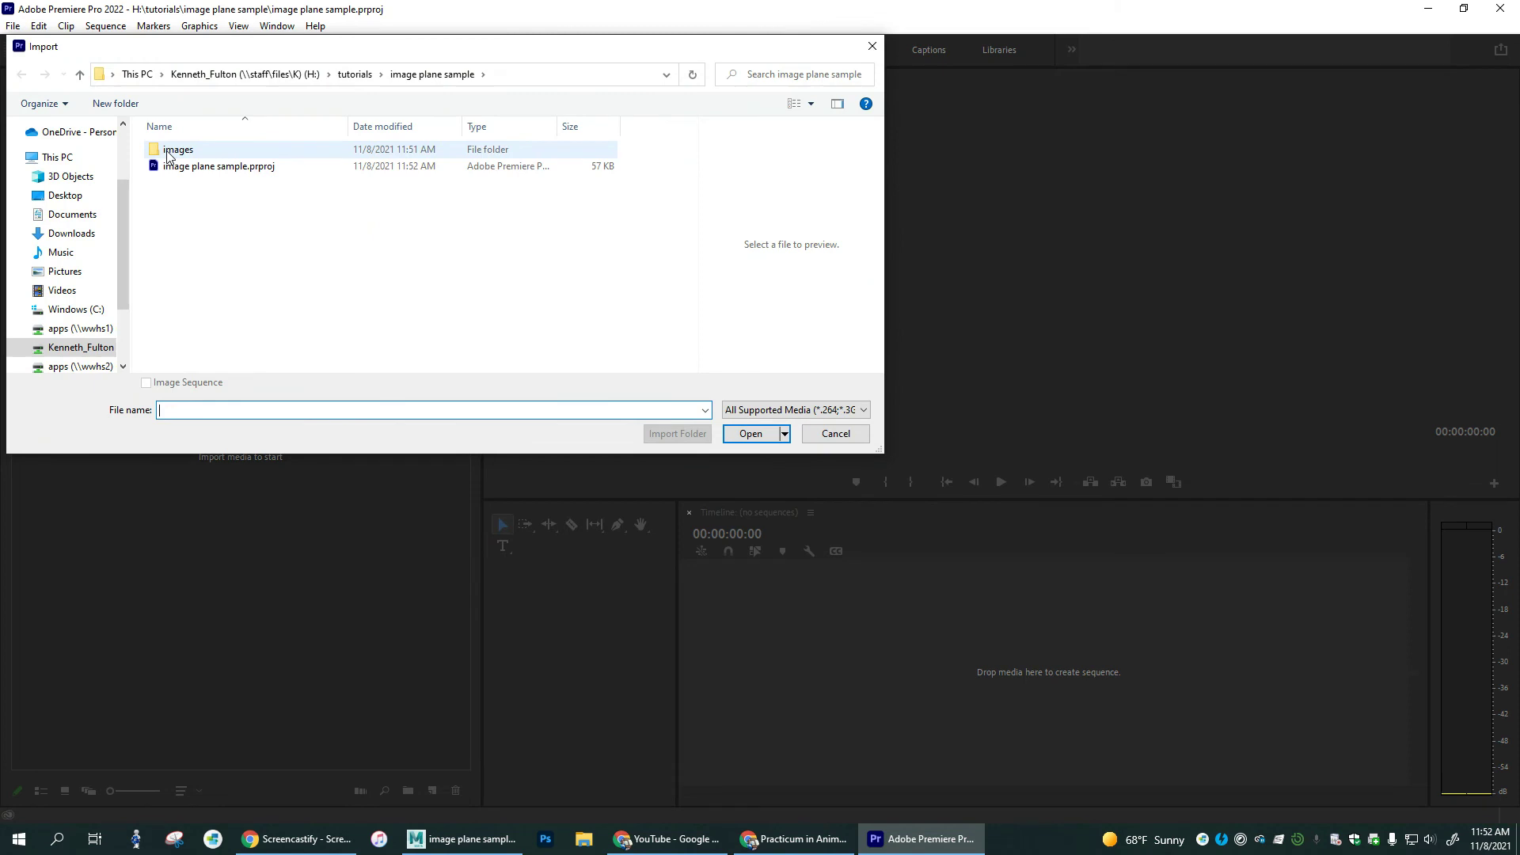
pyautogui.doubleClick(167, 152)
pyautogui.click(184, 152)
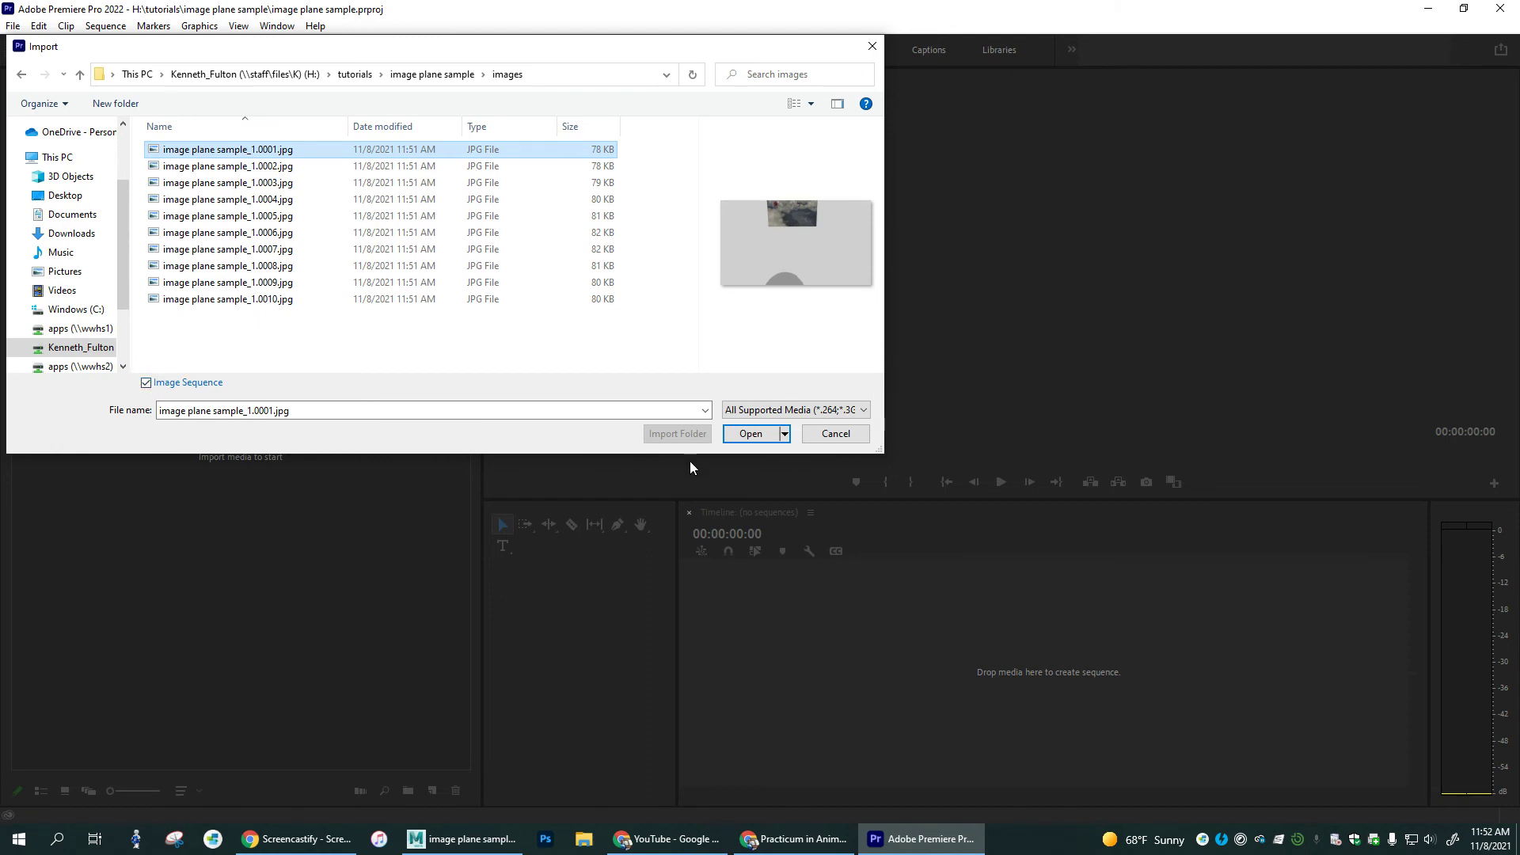
pyautogui.click(763, 439)
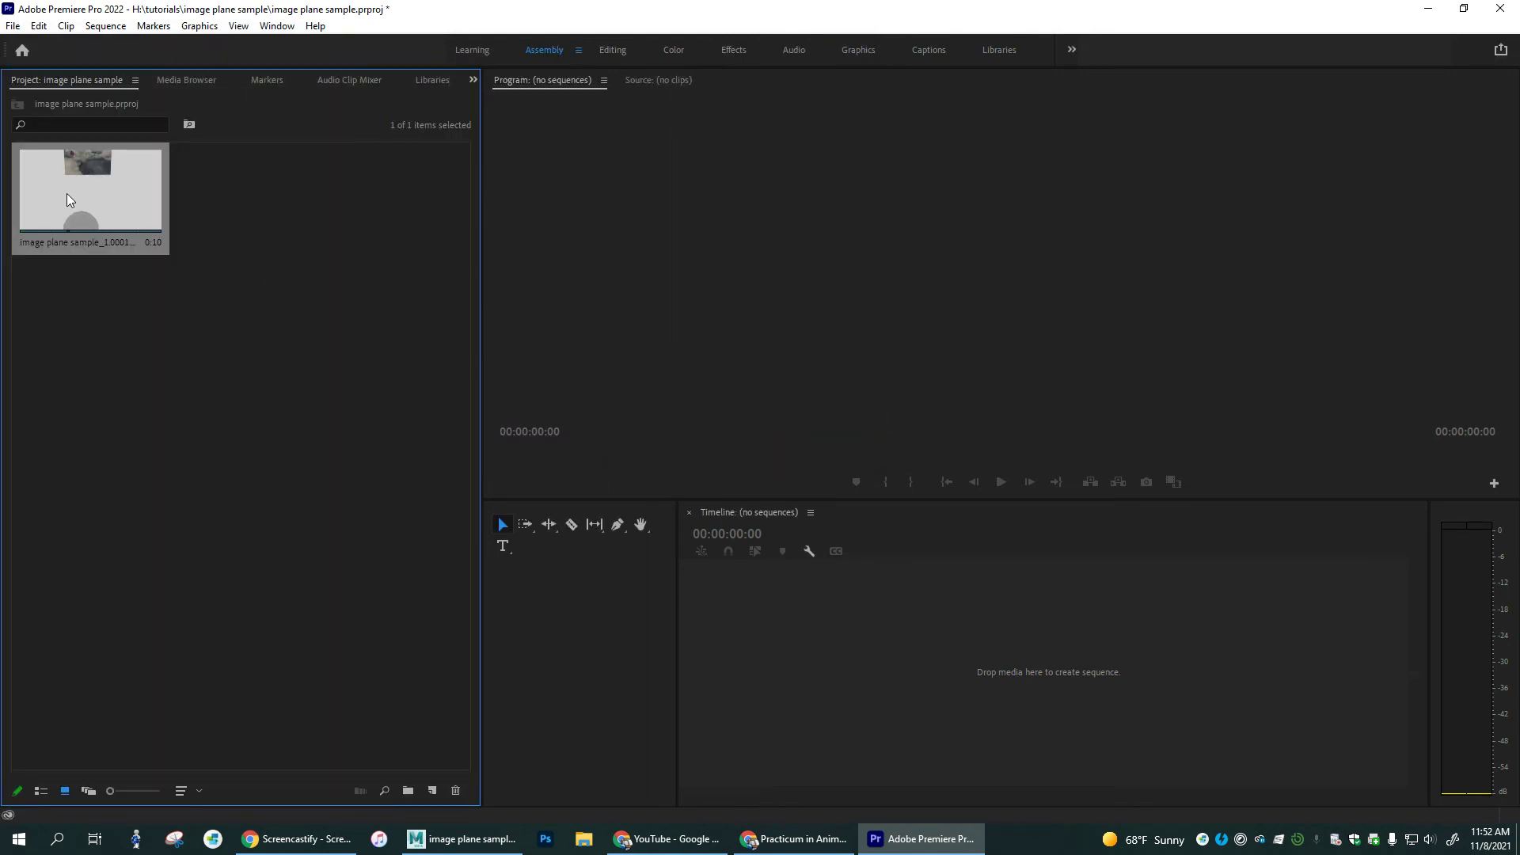
# Create a sequence from the image plane sample_1.0001 clip, play it, and scrub back to frame 4
pyautogui.moveTo(97, 173); pyautogui.dragTo(738, 655)
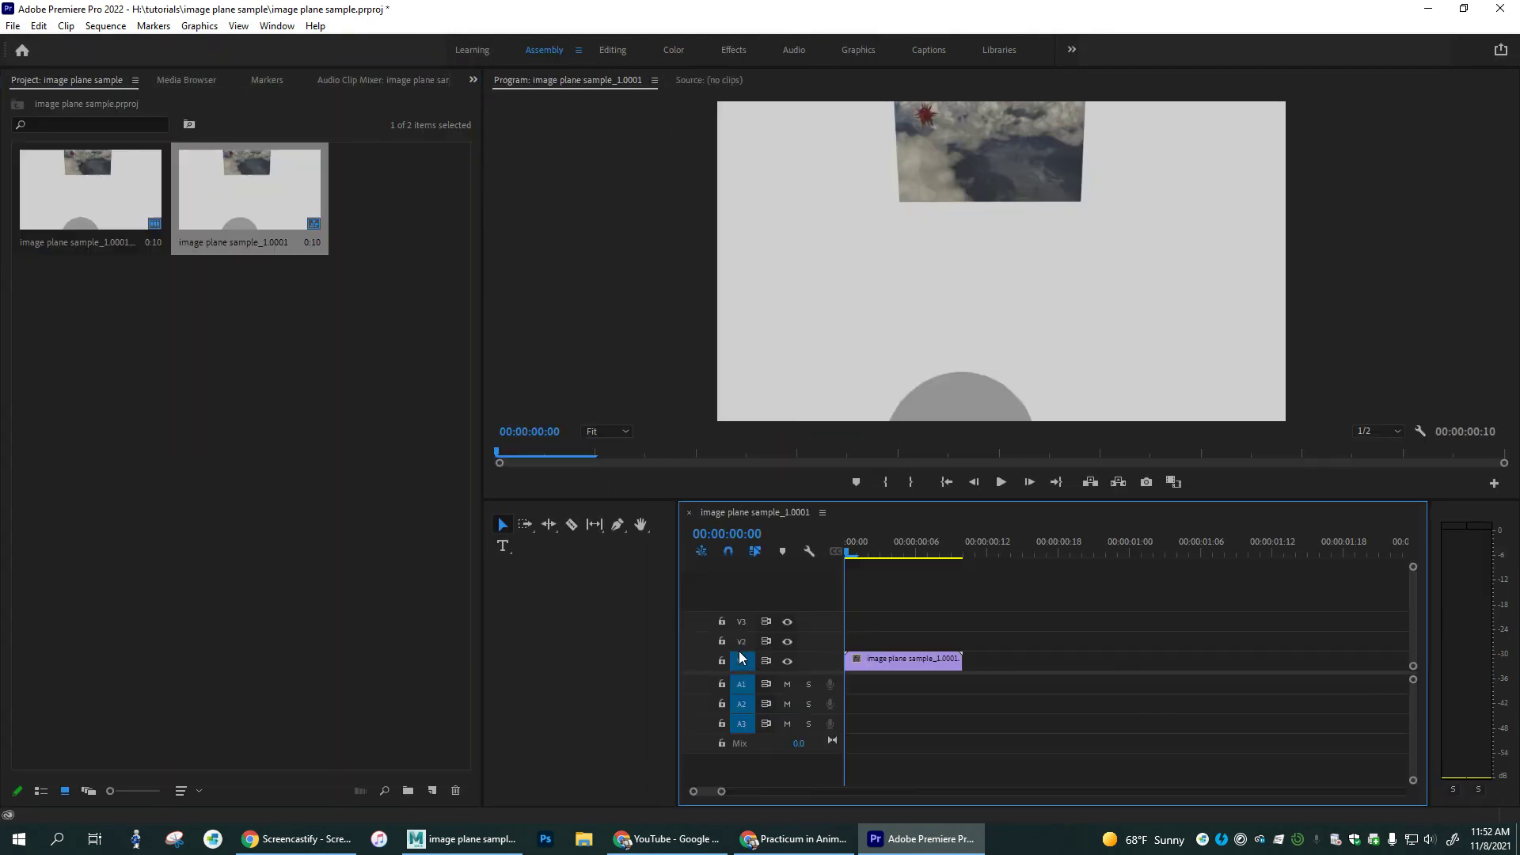
pyautogui.press('space')
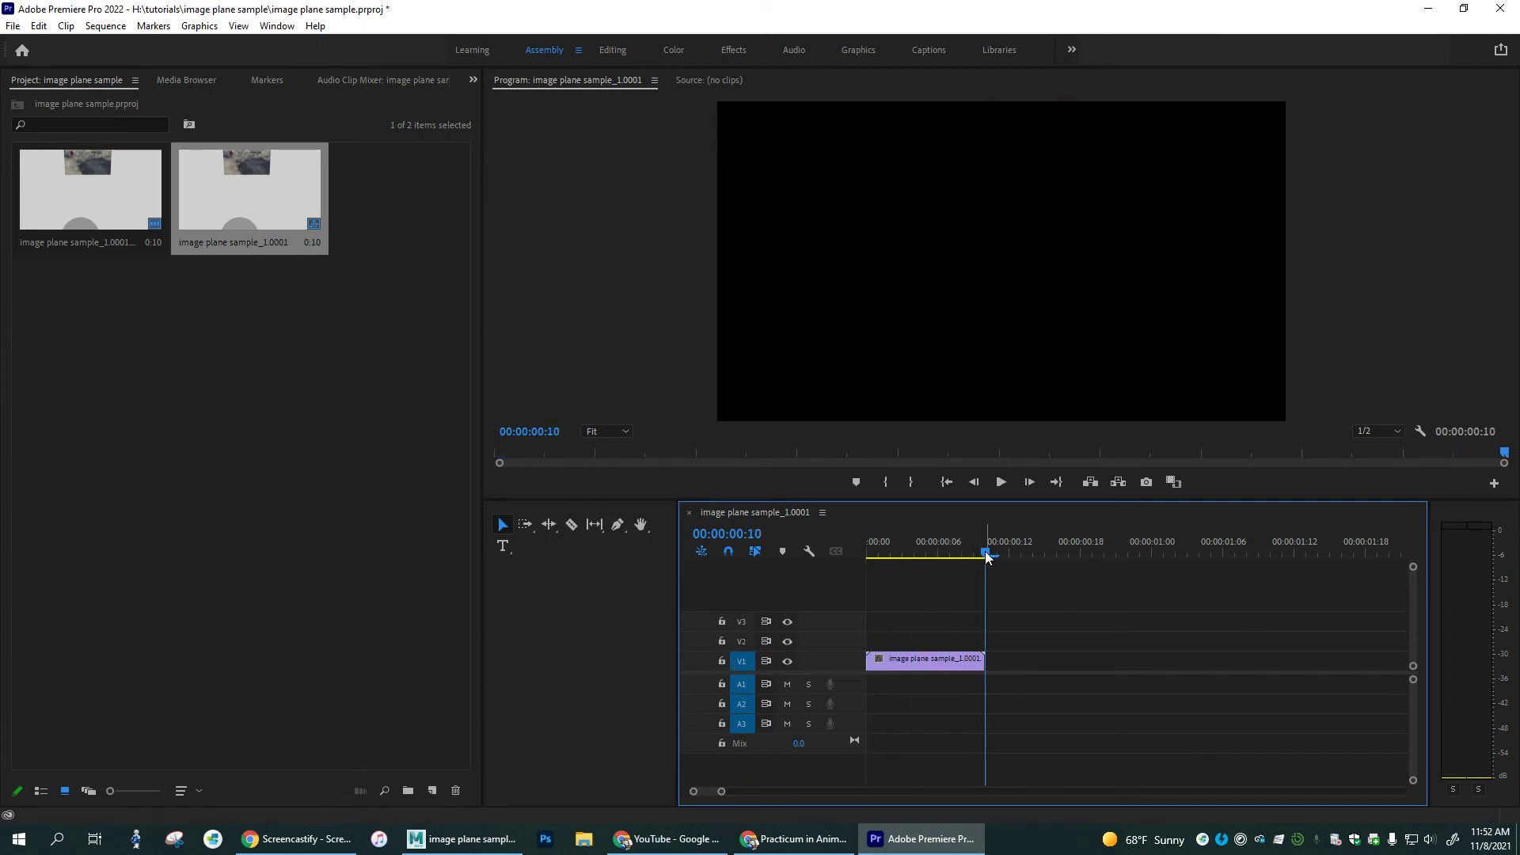
pyautogui.moveTo(987, 554); pyautogui.dragTo(909, 590)
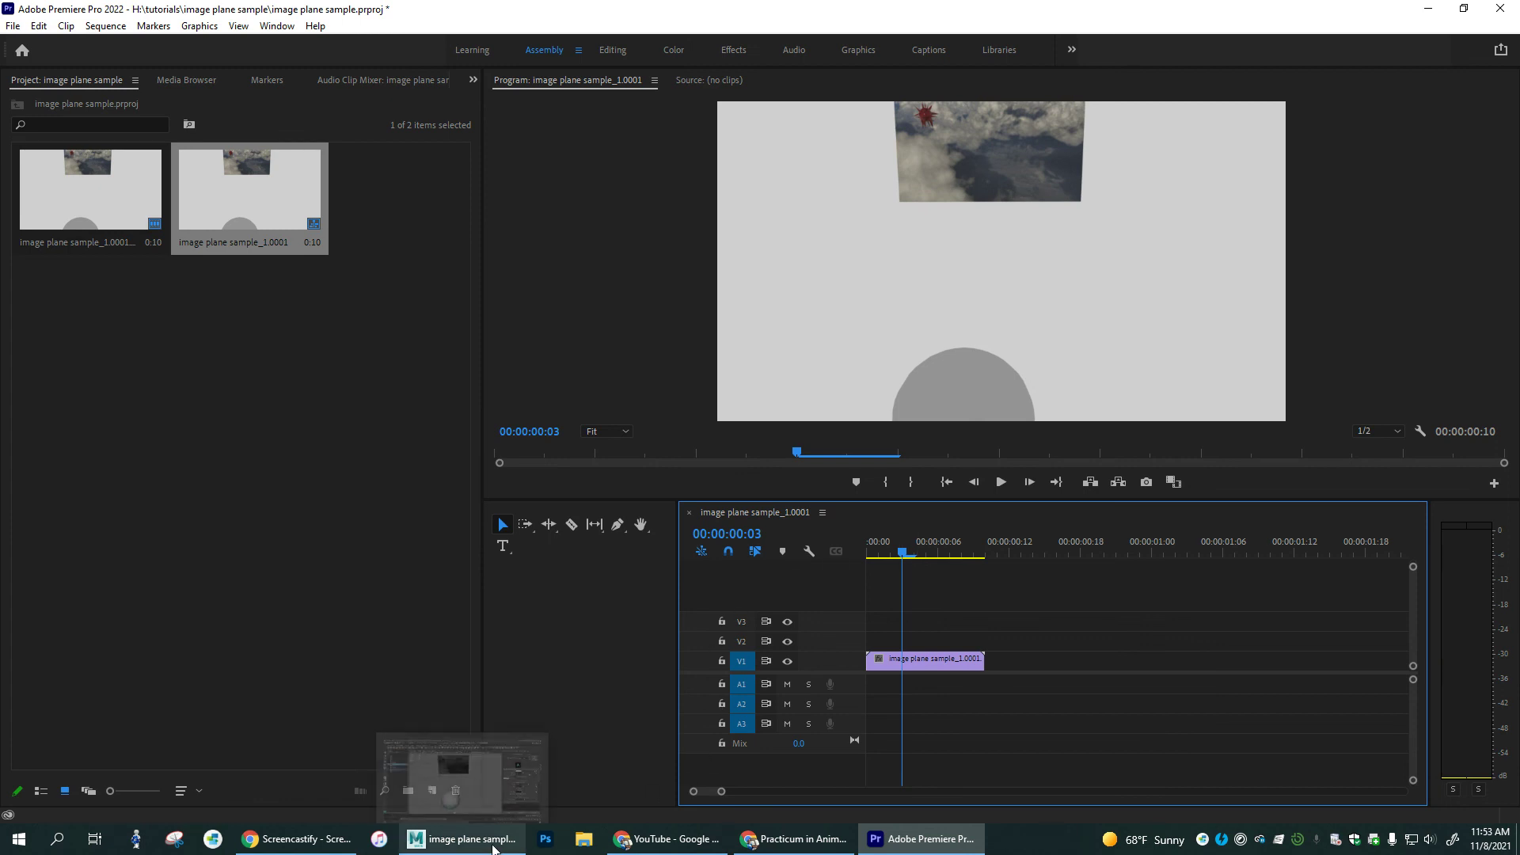
# Return to Maya and select the textured backdrop plane pPlane1
pyautogui.click(465, 838)
pyautogui.click(641, 235)
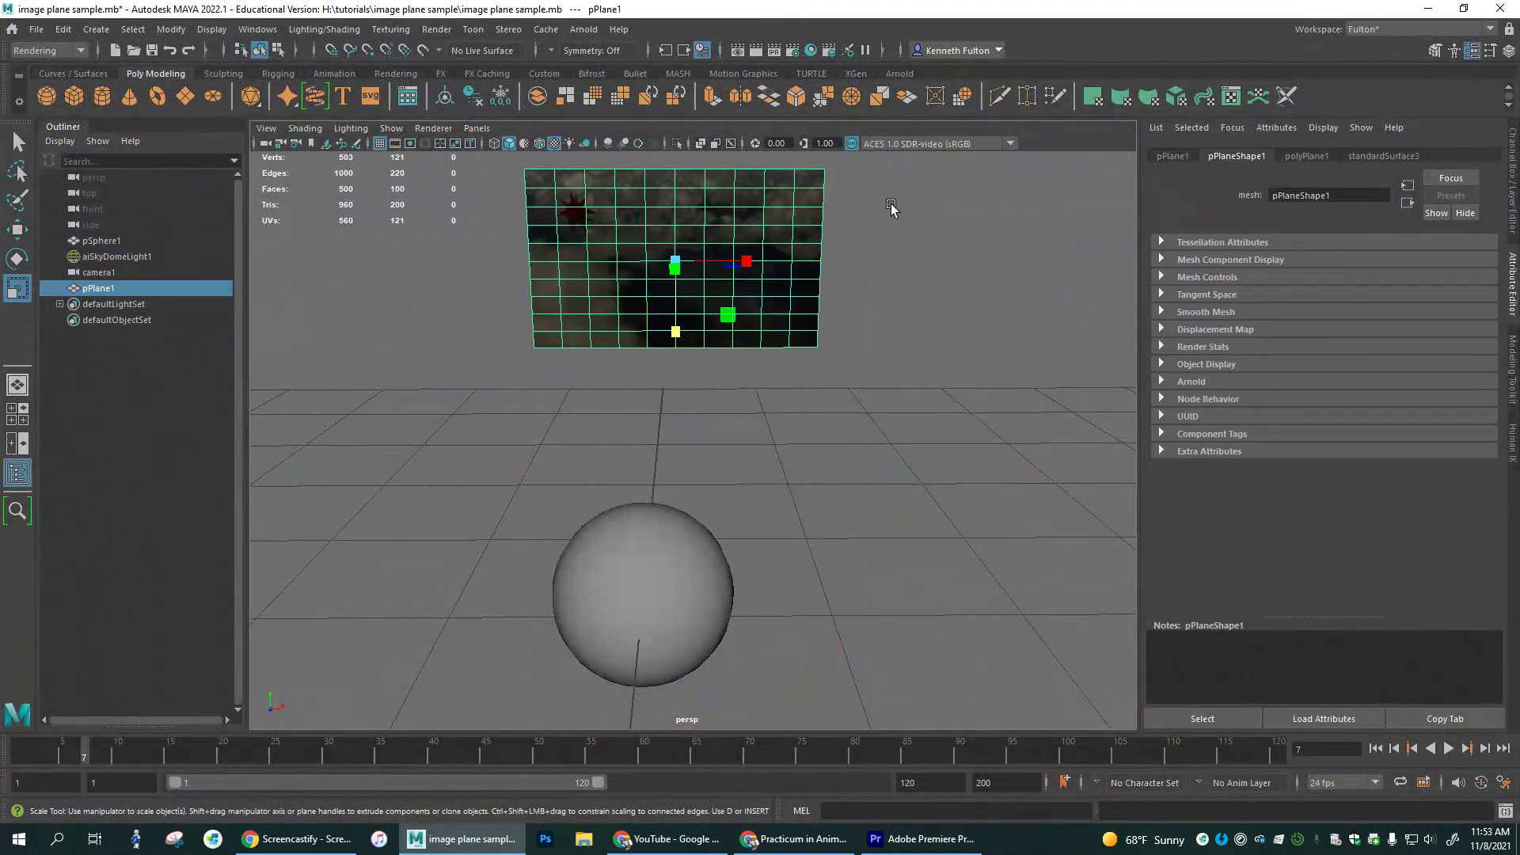